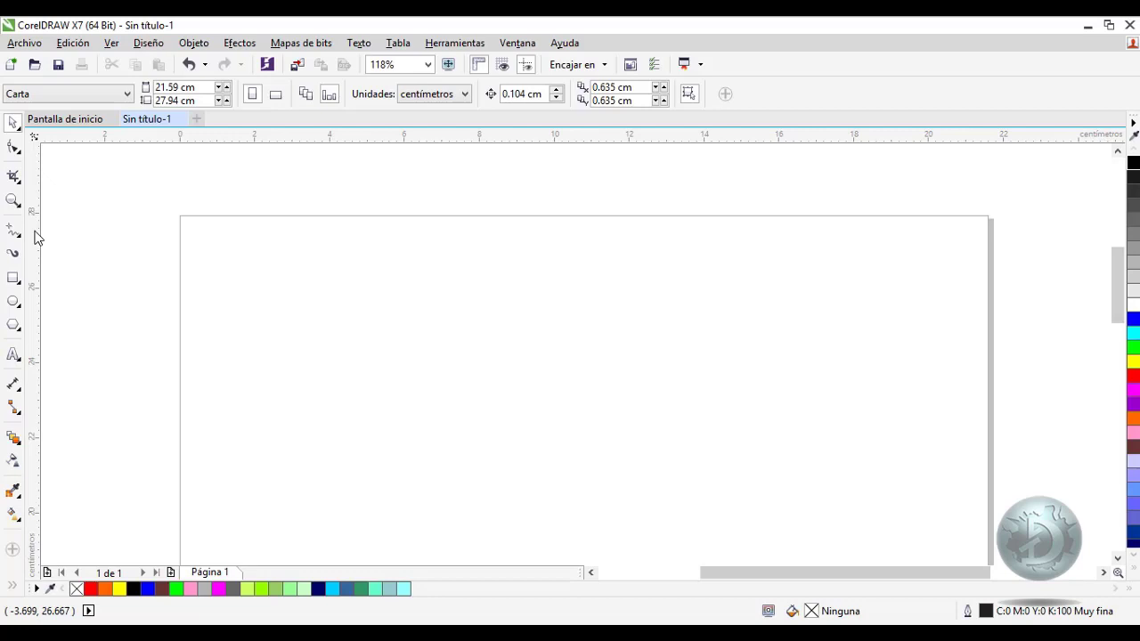
Place a vertical guideline at the 10 cm mark of the horizontal ruler
left_click_drag(275, 267, 555, 288)
left_click(614, 318)
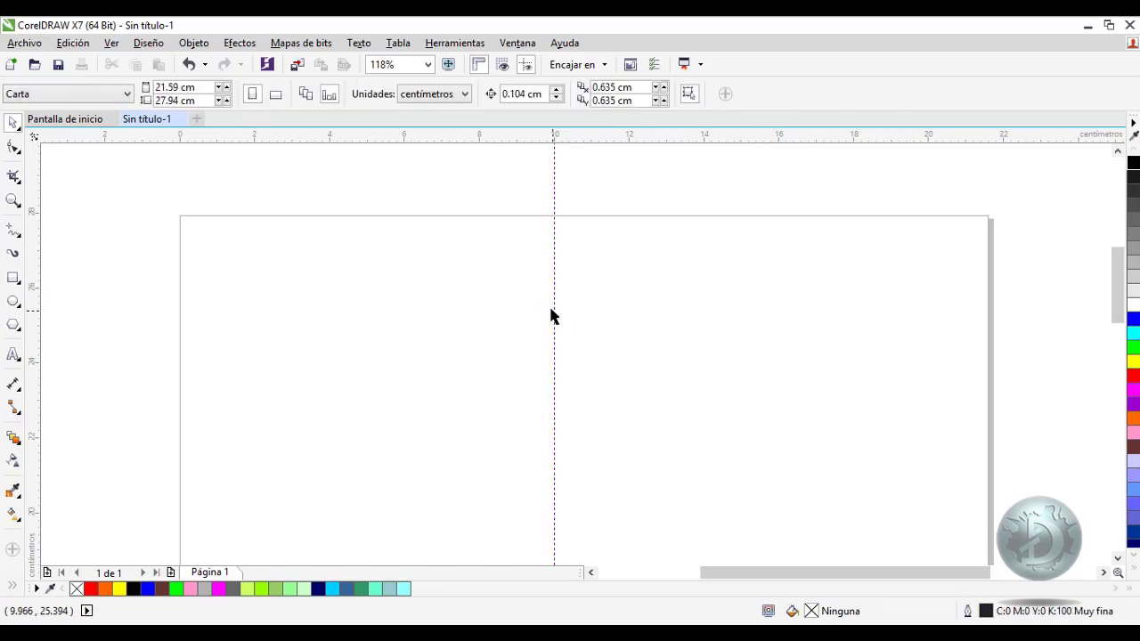
Draw an open two-segment freehand line that starts and ends on the guideline, with its corner pointing out to the left
left_click(13, 229)
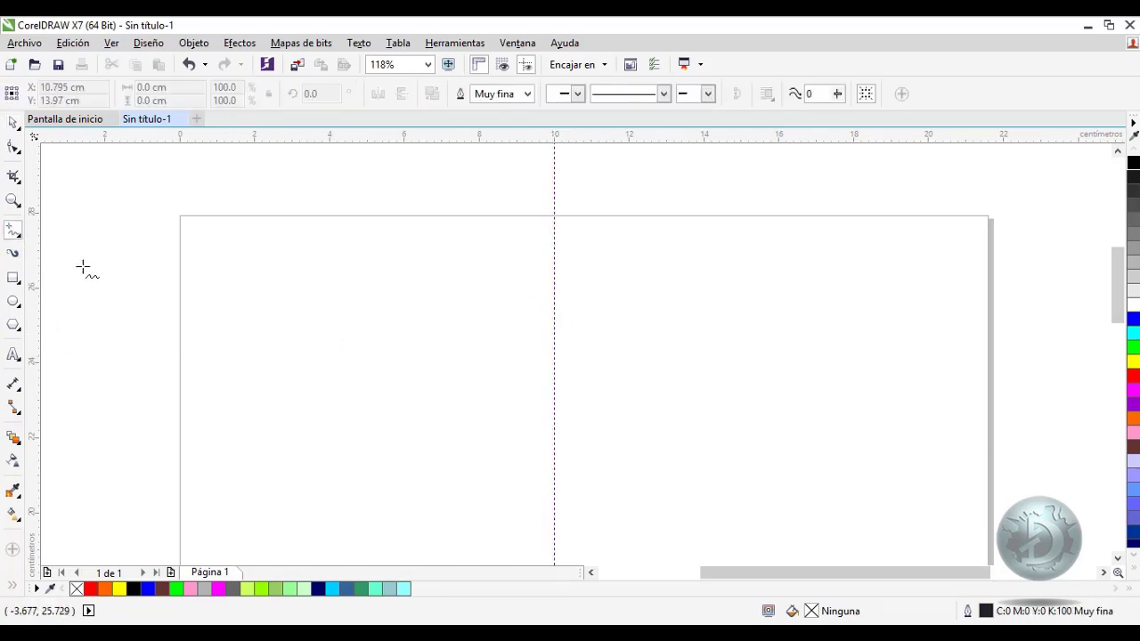
left_click(554, 284)
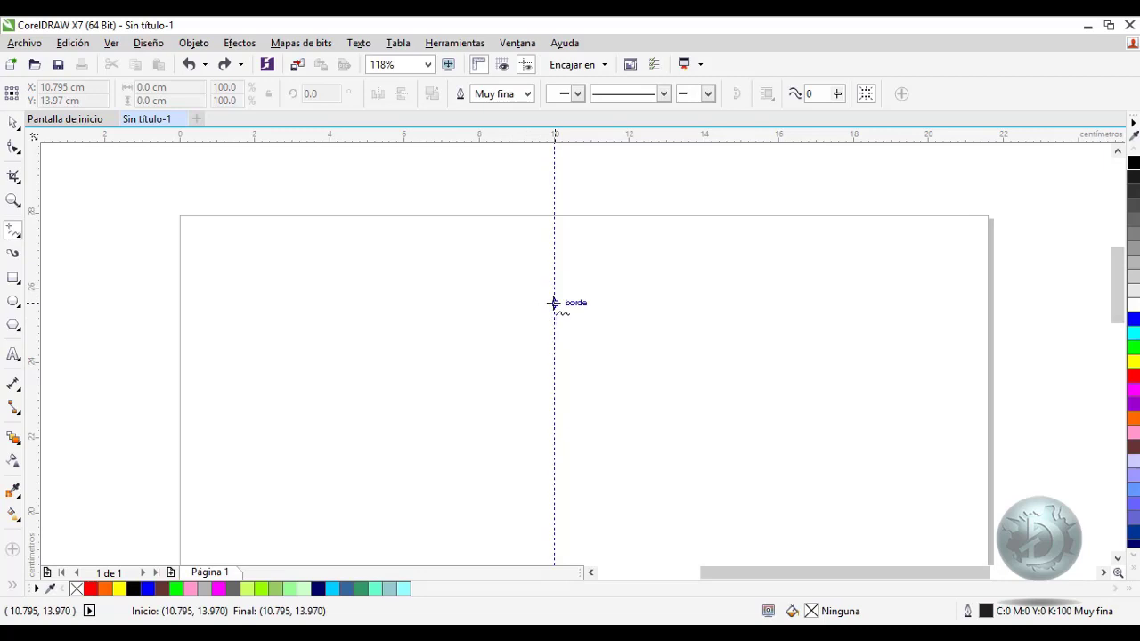
double_click(448, 247)
left_click(555, 475)
Delete the line's corner node, add one near the lower end, and bend the curve into the left half of a heart
key("F10")
double_click(448, 249)
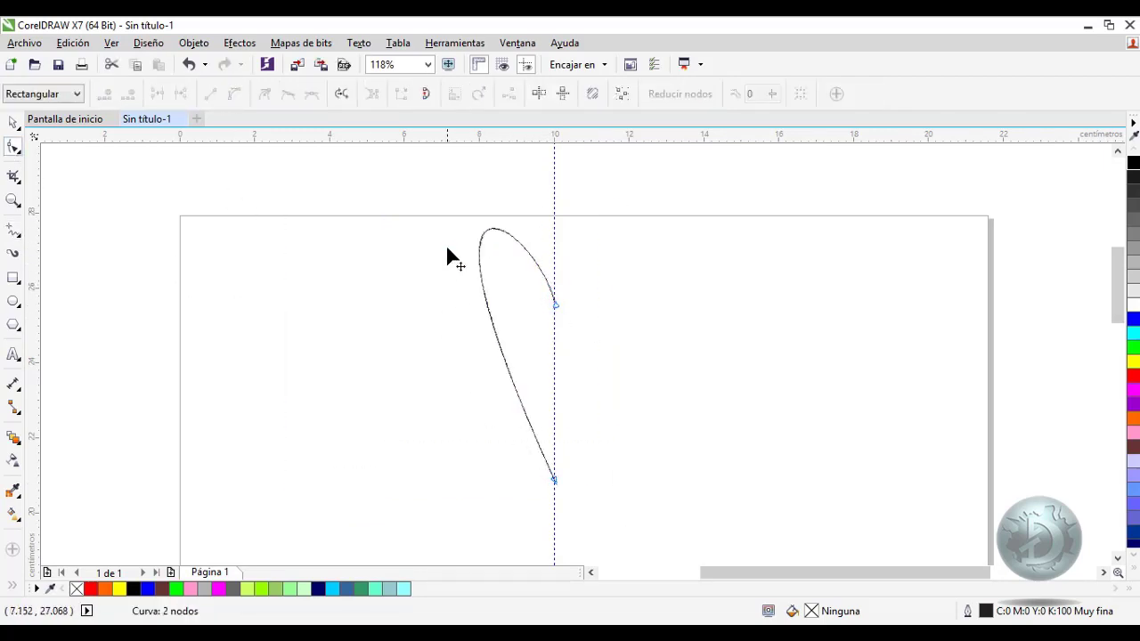
left_click_drag(481, 252, 534, 246)
left_click_drag(356, 216, 407, 249)
double_click(511, 420)
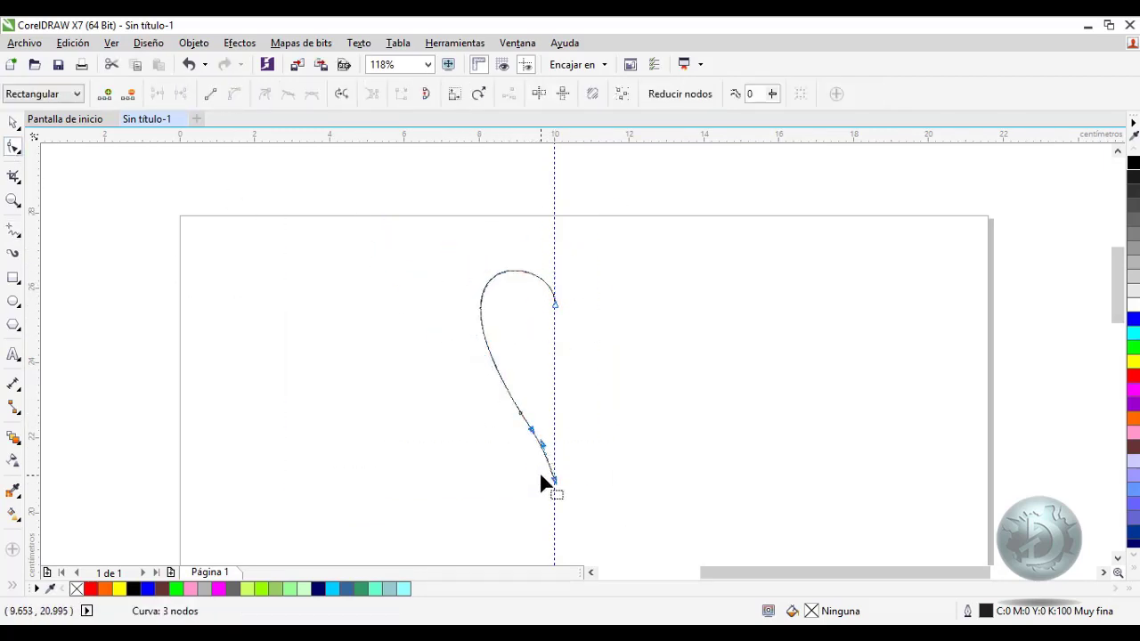
left_click_drag(543, 261, 473, 427)
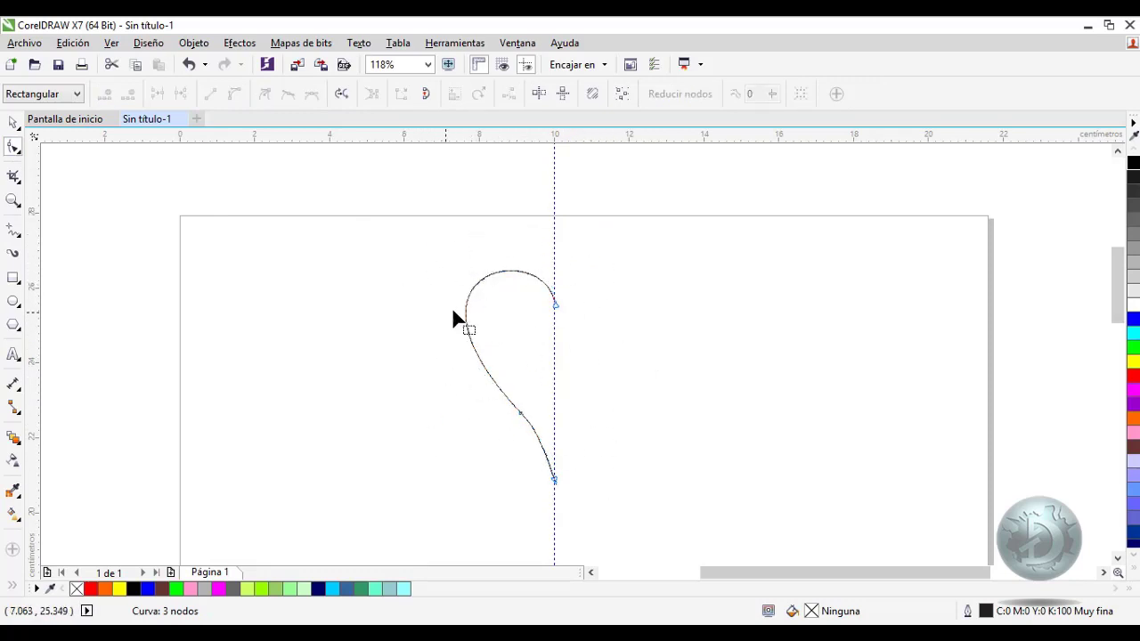
Create a horizontally mirrored copy of the half-heart curve on the other side of the guideline
left_click(14, 126)
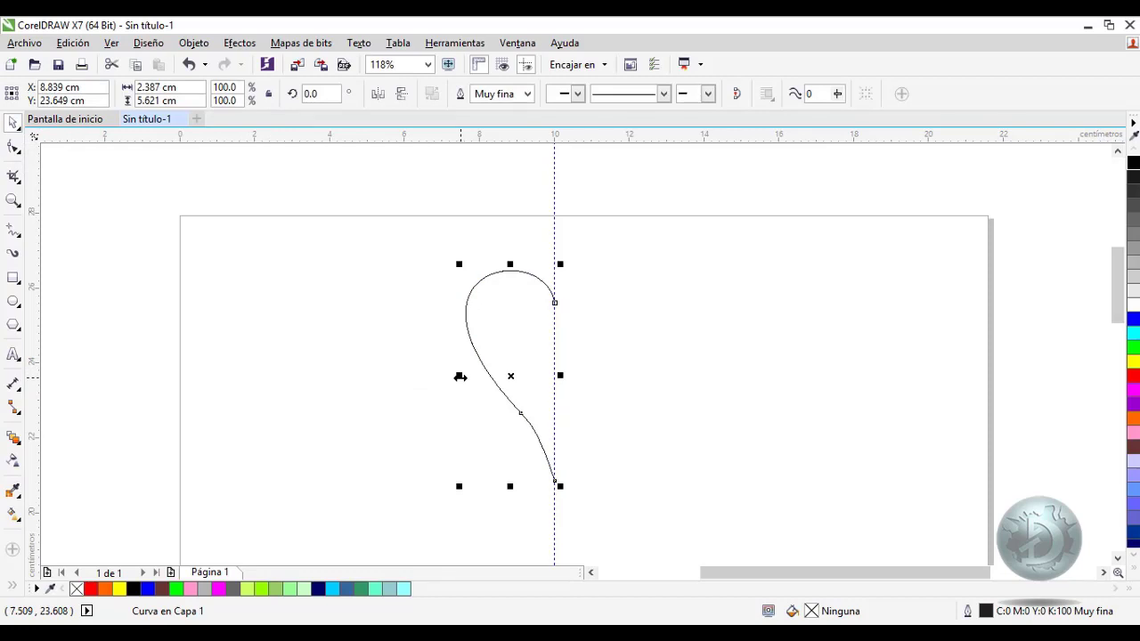
left_click_drag(460, 377, 593, 375)
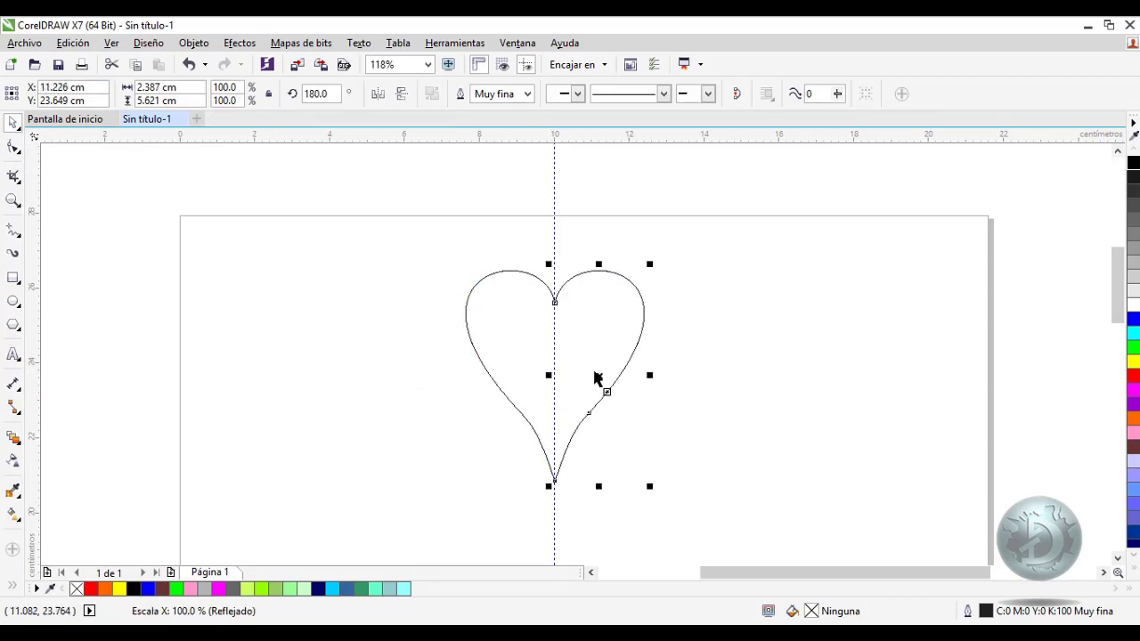
left_click(496, 334)
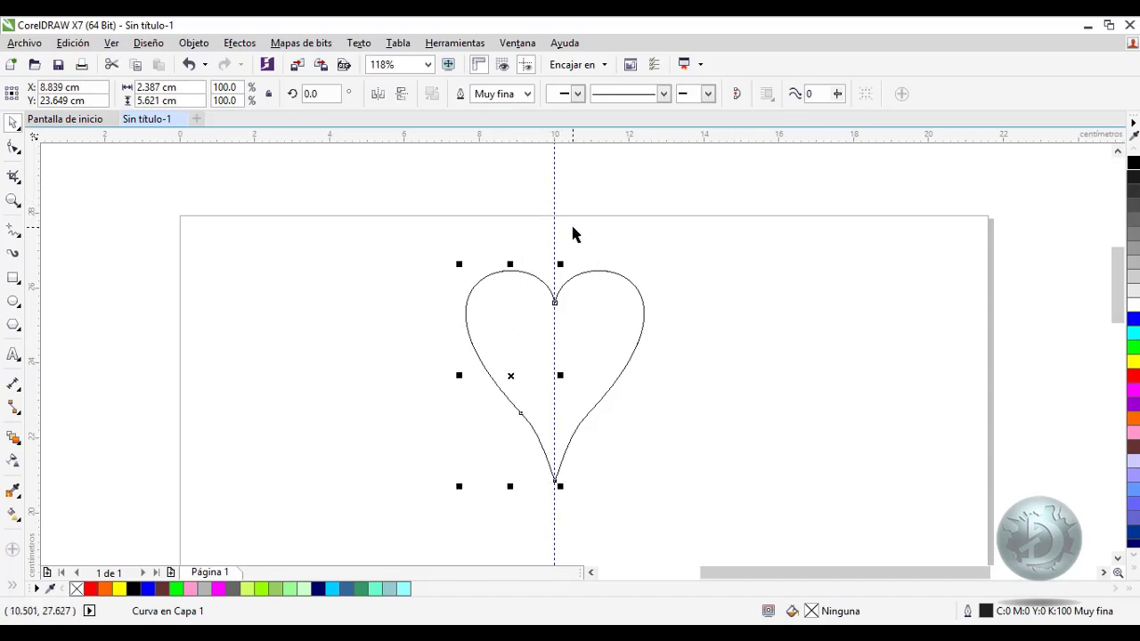
left_click(538, 294)
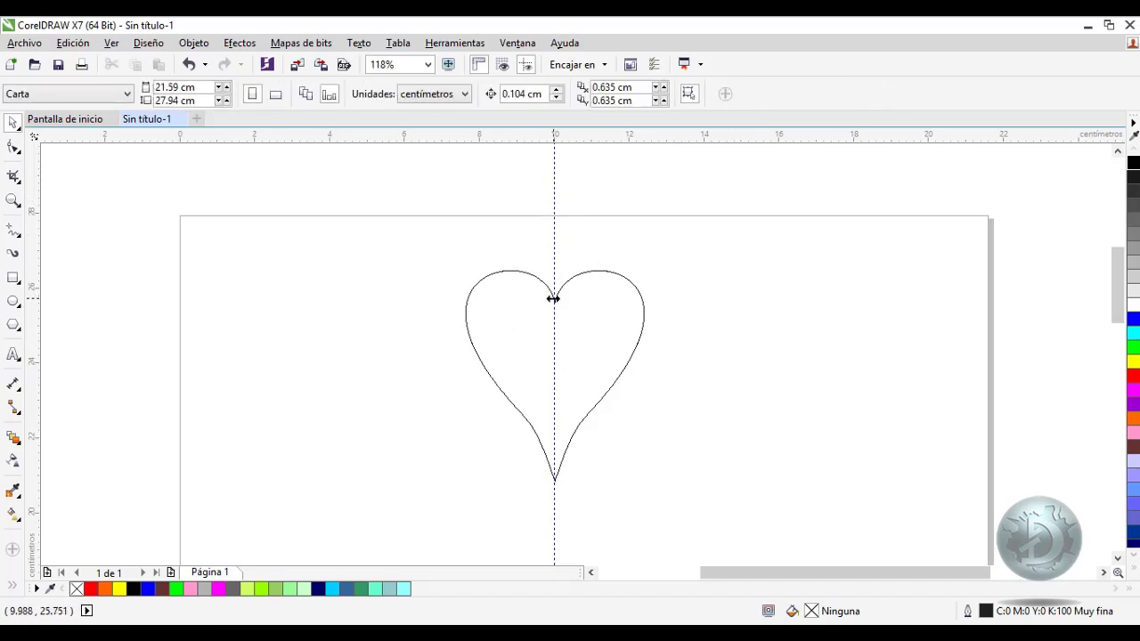
left_click(552, 297)
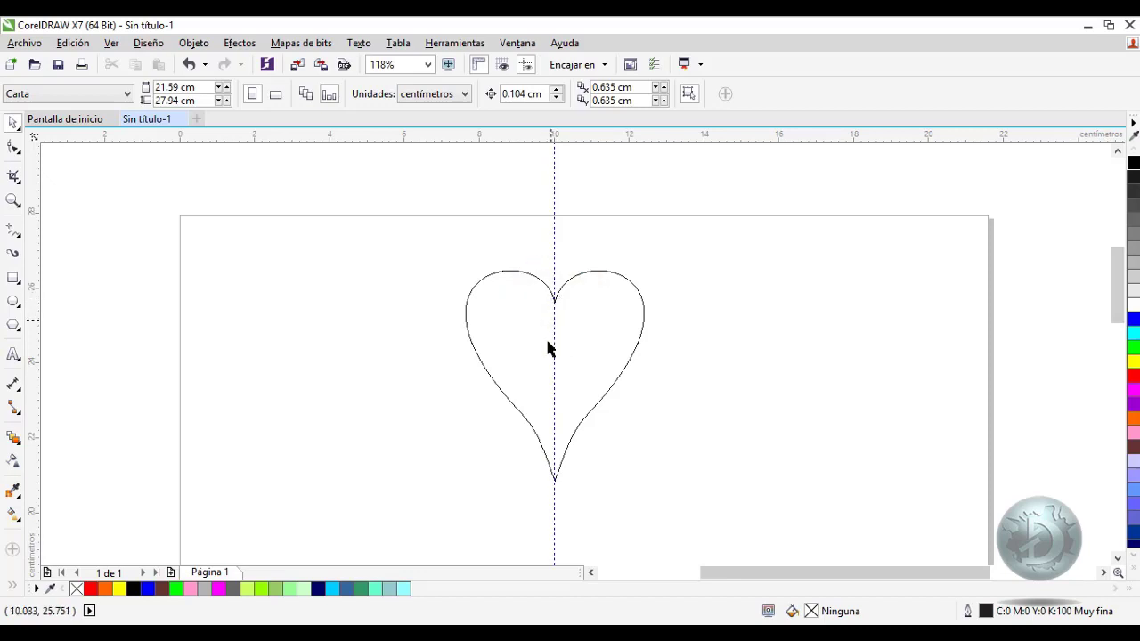
left_click(546, 469)
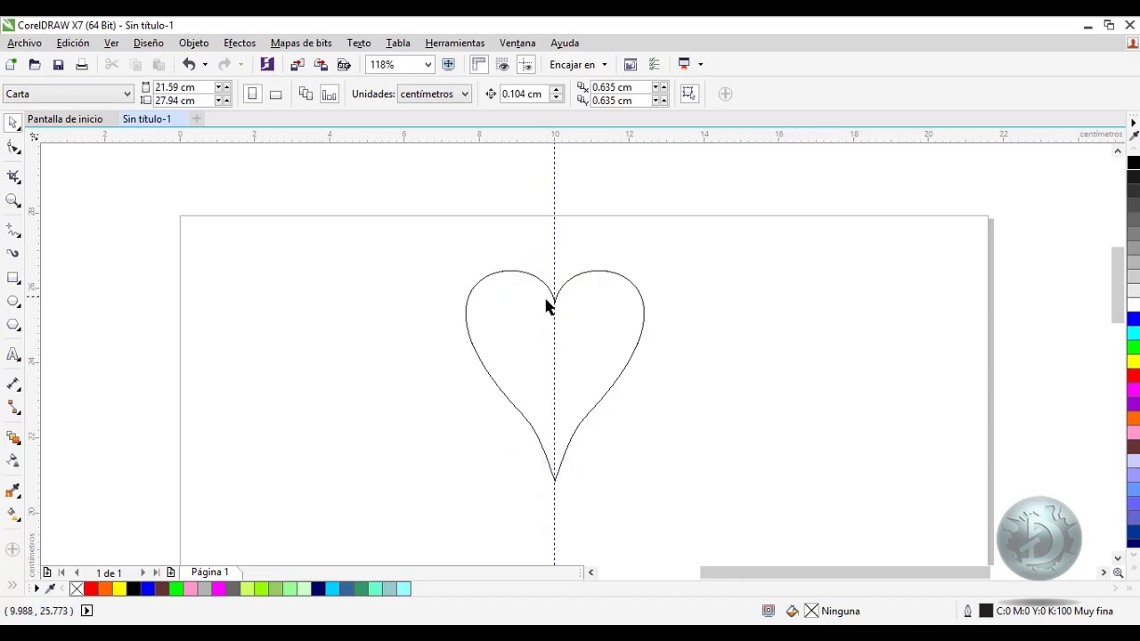
key("Tab")
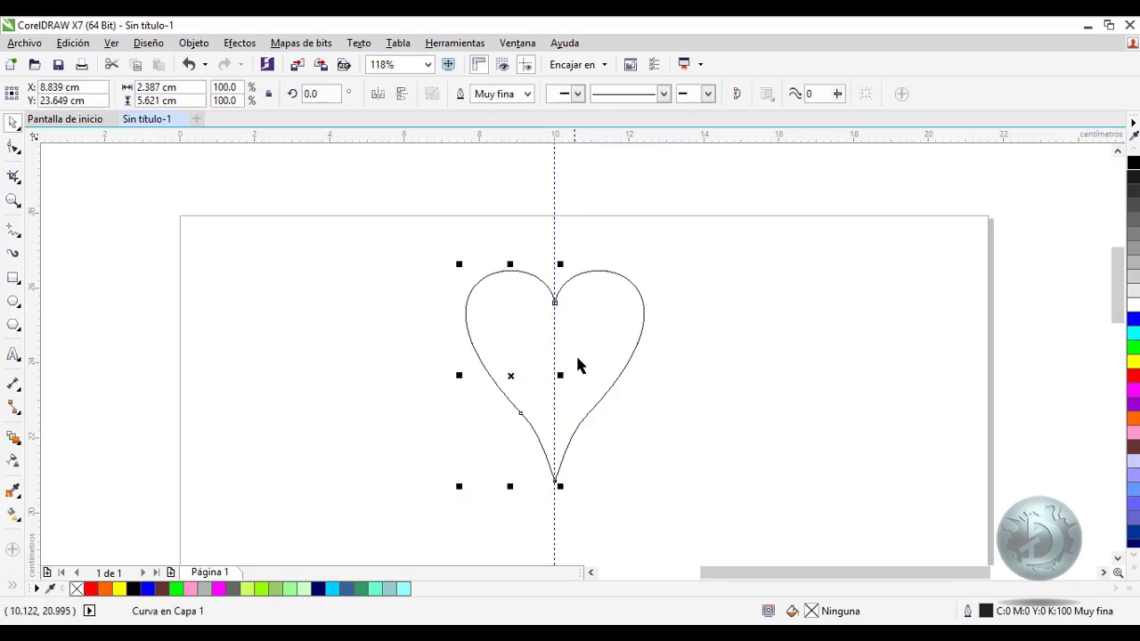
key("Escape")
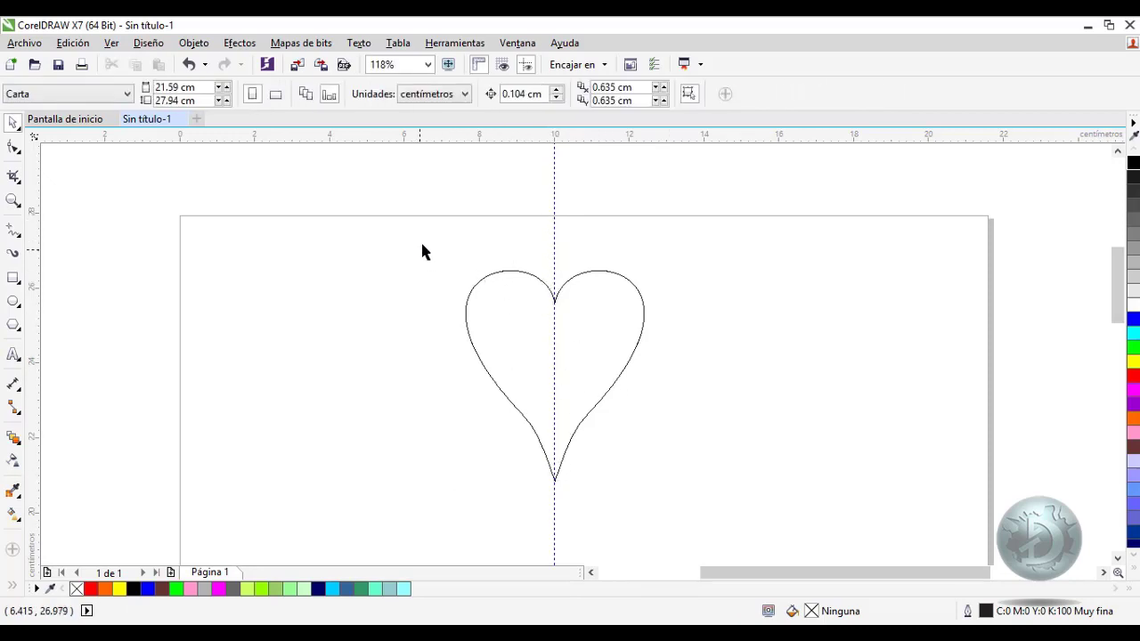
Select both heart halves and combine them into a single object
left_click_drag(426, 244, 681, 490)
key("ctrl+l")
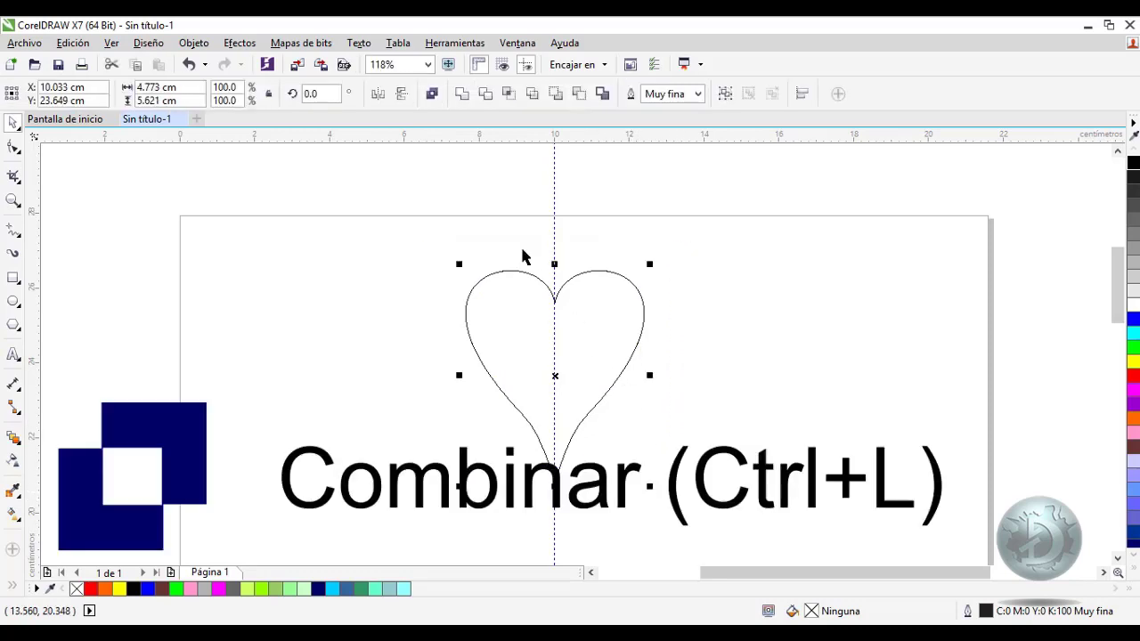
left_click(432, 94)
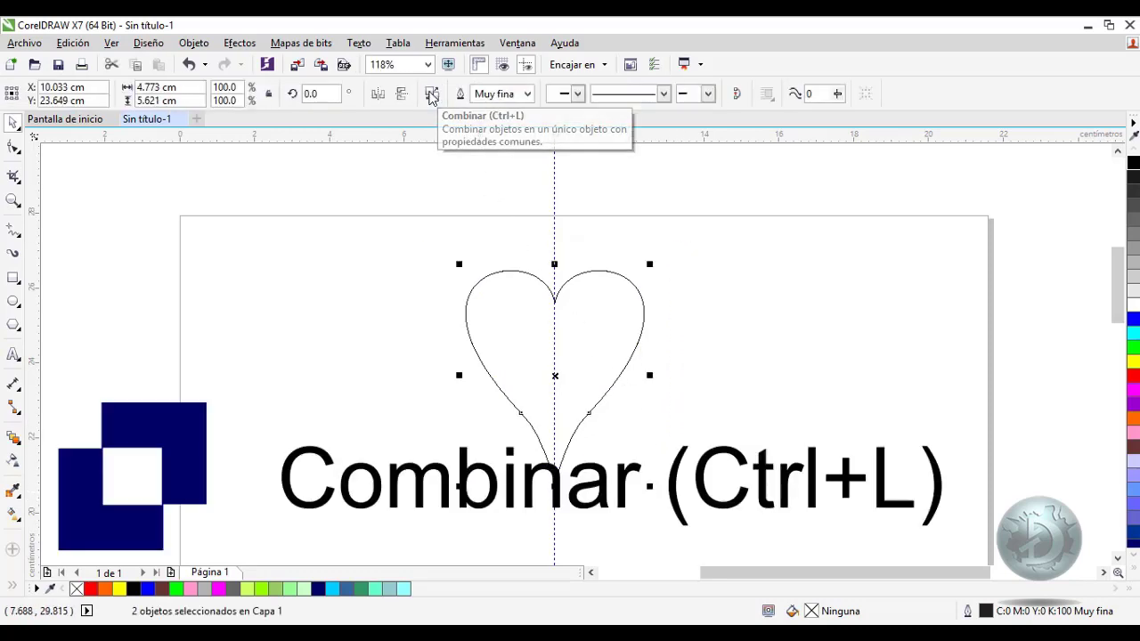
Join the two overlapping end nodes at the heart's upper notch and the two at its lower tip to close the outline
left_click(13, 147)
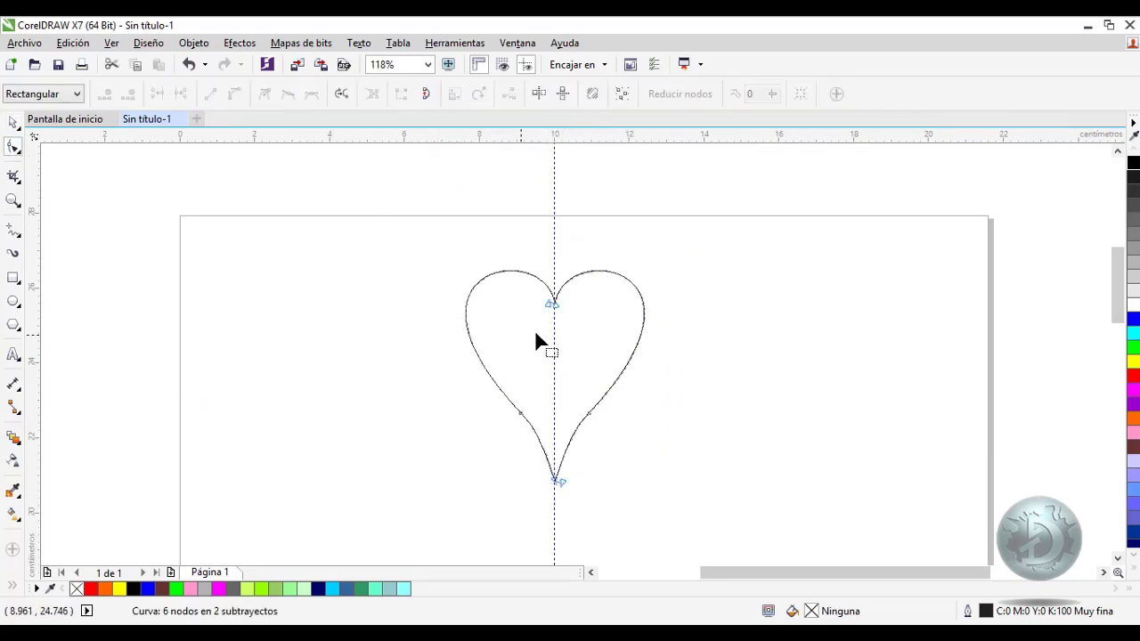
left_click_drag(575, 284, 535, 315)
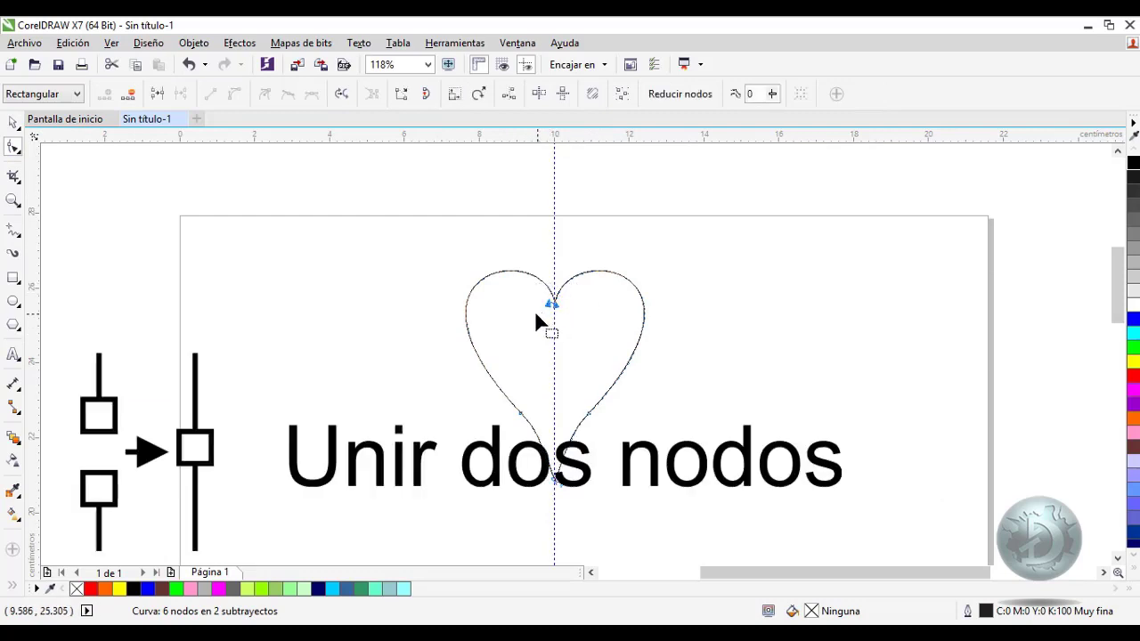
left_click(162, 97)
left_click_drag(522, 497, 575, 477)
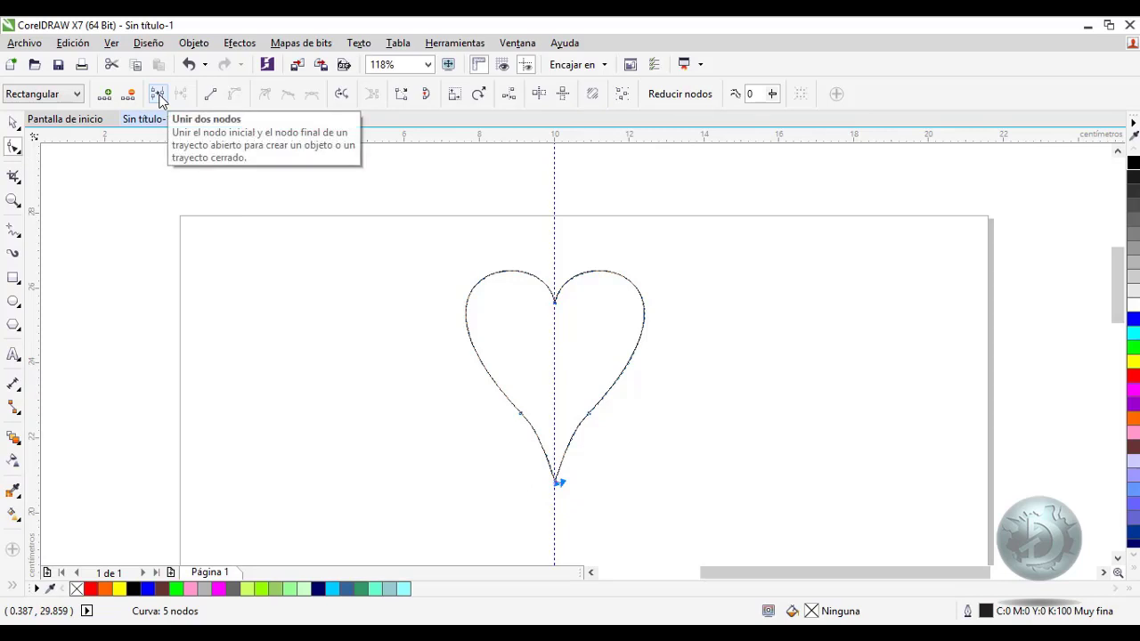
left_click(160, 98)
left_click(13, 125)
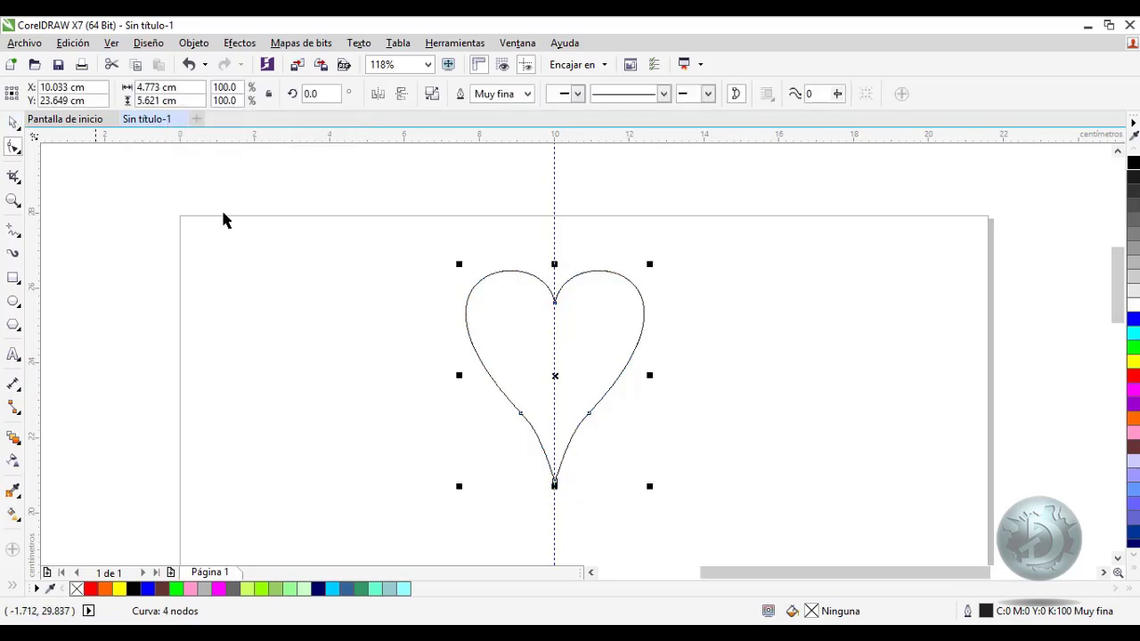
Fill the heart with red and move it to the upper-left corner of the page
left_click(1134, 375)
left_click_drag(590, 308, 313, 273)
left_click(424, 343)
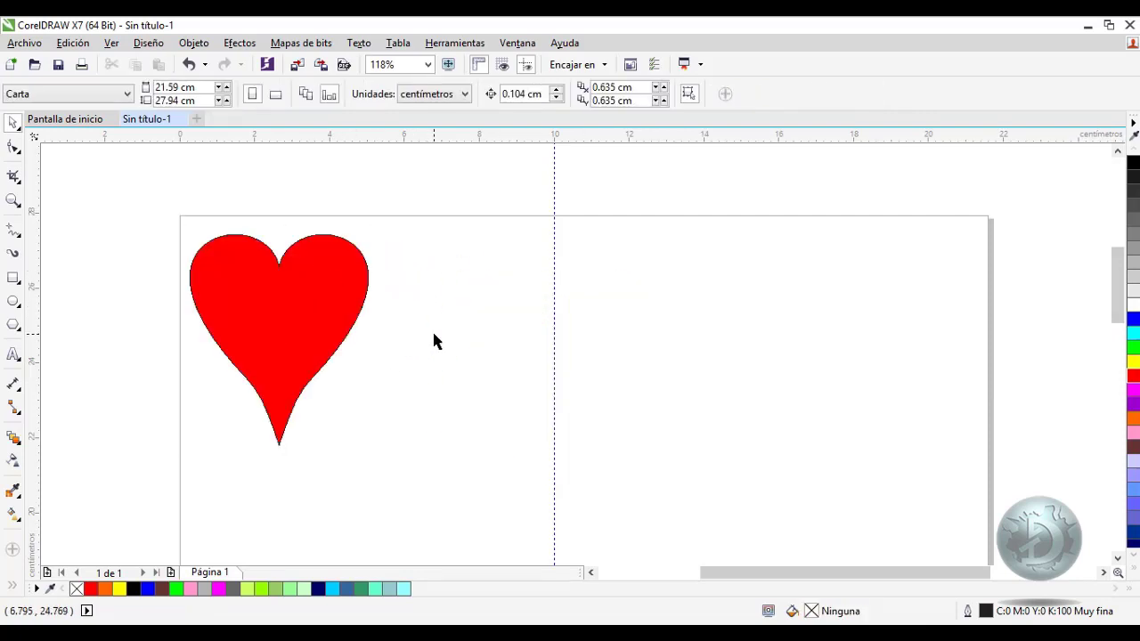
Scale the red heart down proportionally to about 3 cm wide, keeping it in the page's upper-left corner
left_click(343, 311)
left_click_drag(374, 448, 328, 370)
left_click(418, 362)
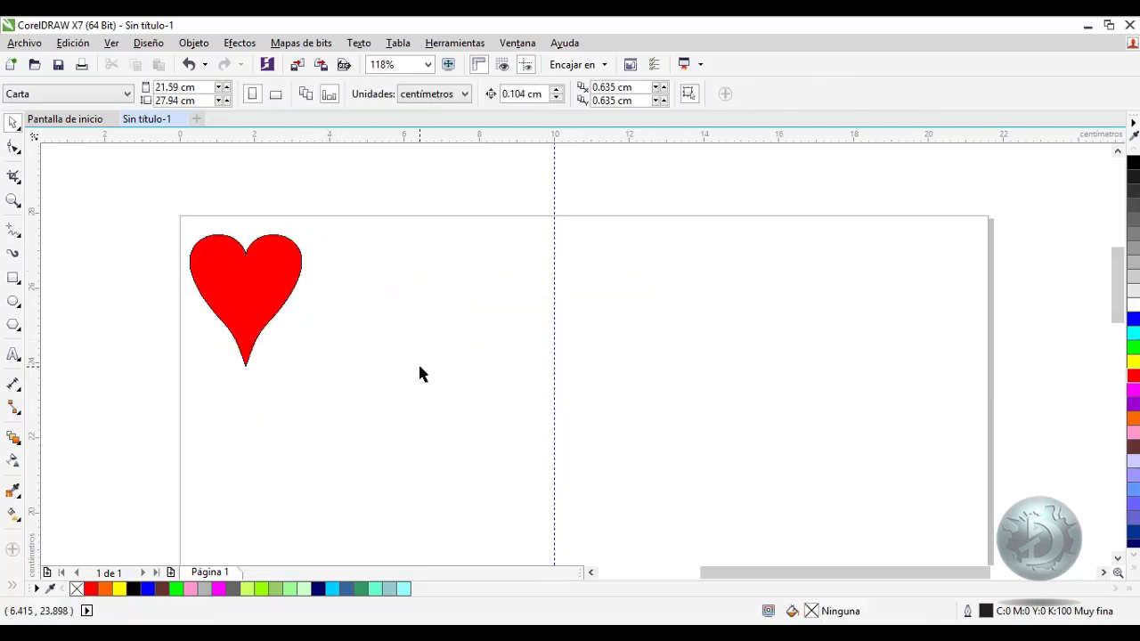
Draw the left half of a boat mast against the guideline as an open outline about 0.19 cm wide and 5.48 cm tall
left_click(13, 230)
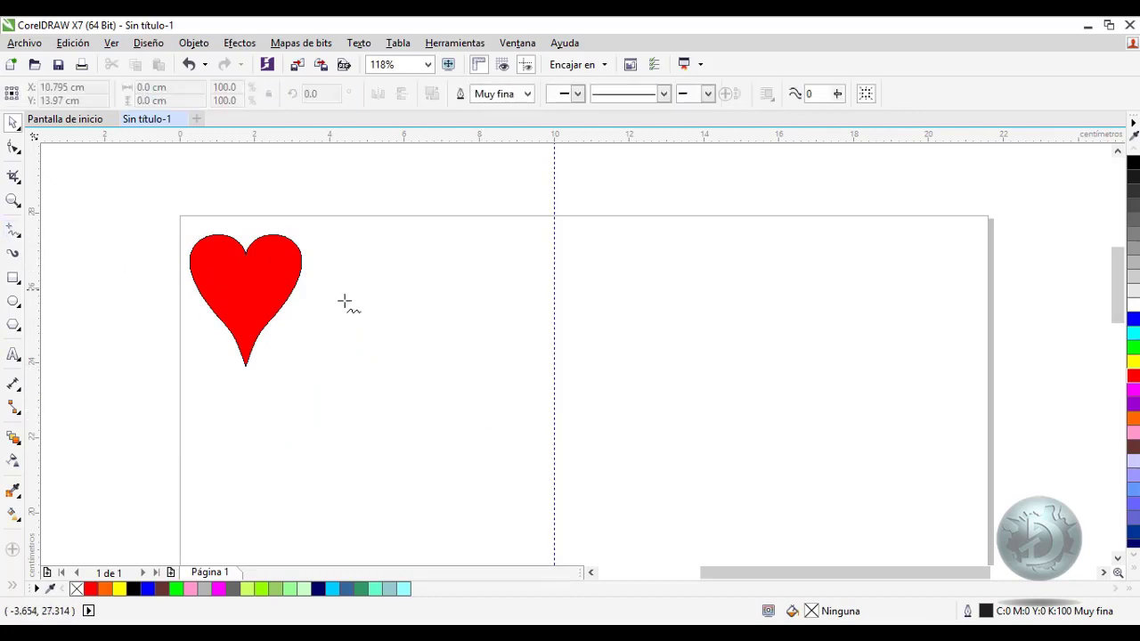
left_click(552, 260)
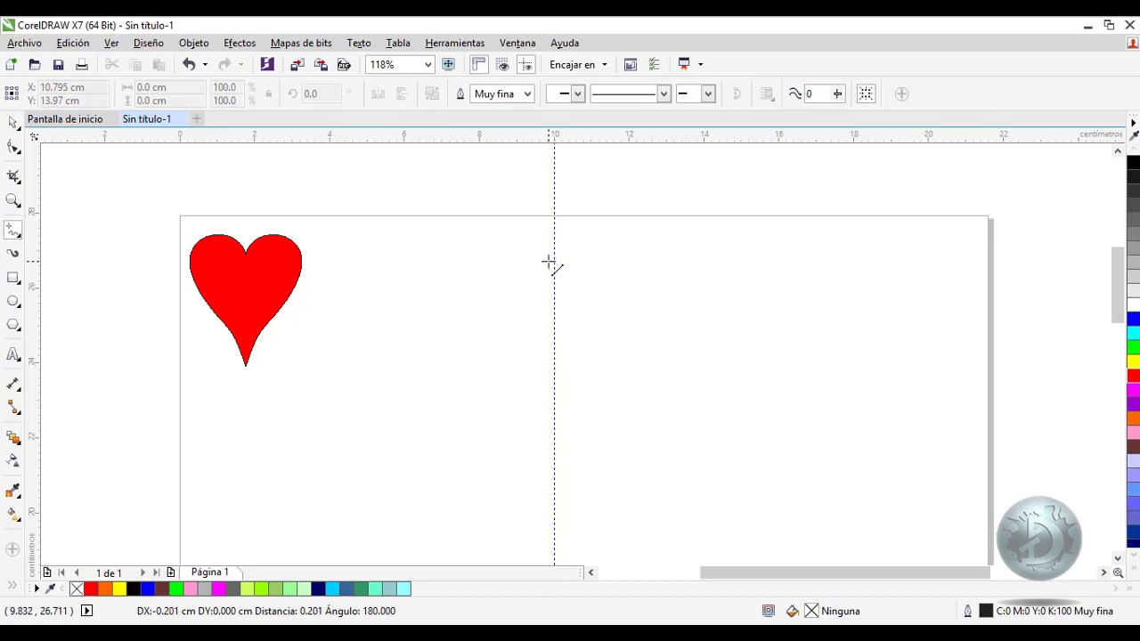
left_click(548, 261)
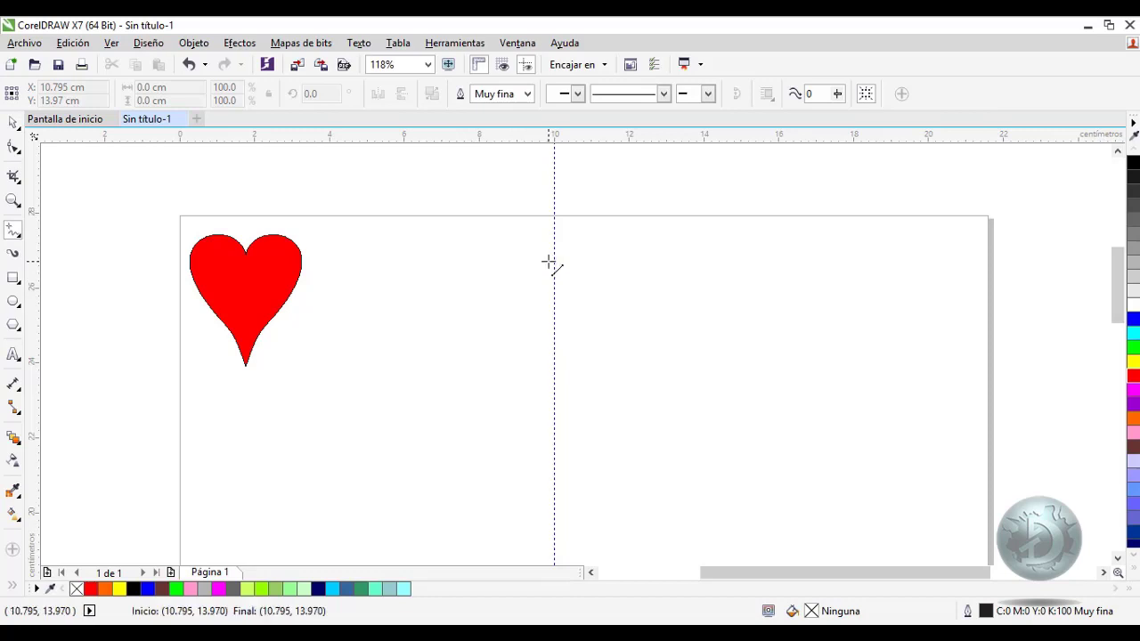
left_click(13, 200)
left_click_drag(511, 255, 604, 484)
key("F5")
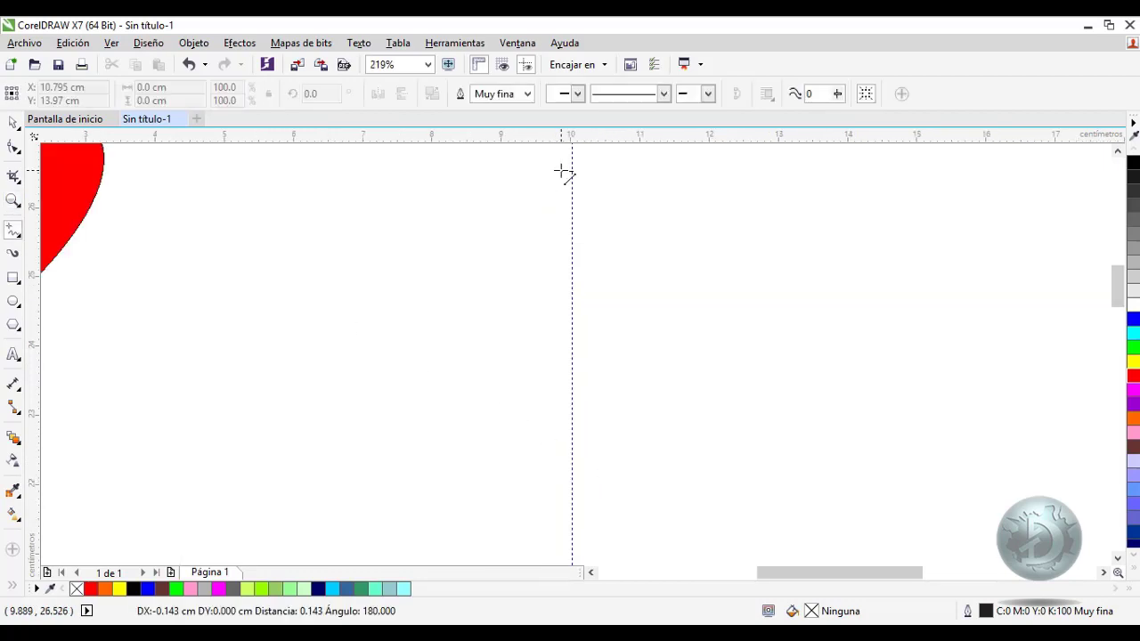
left_click(562, 171)
left_click(563, 550)
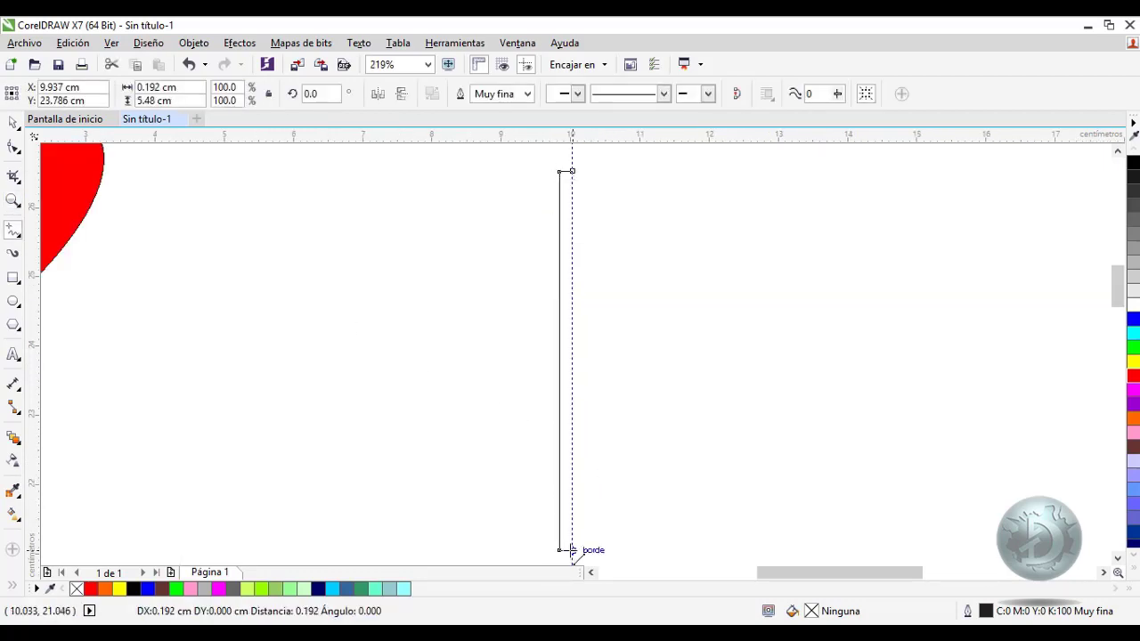
Draw the left half of the hull across the mast's base as an open outline about 3.86 cm wide and 1.02 cm tall
key("z")
key("F3")
left_click(323, 244)
key("F5")
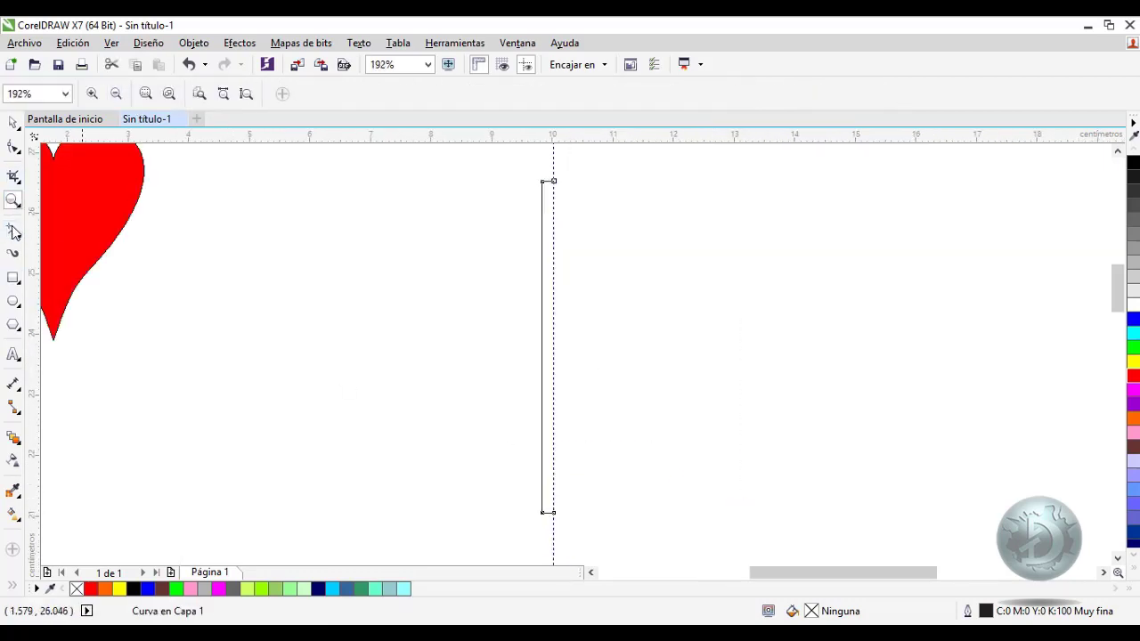
left_click(553, 467)
double_click(319, 468)
double_click(372, 531)
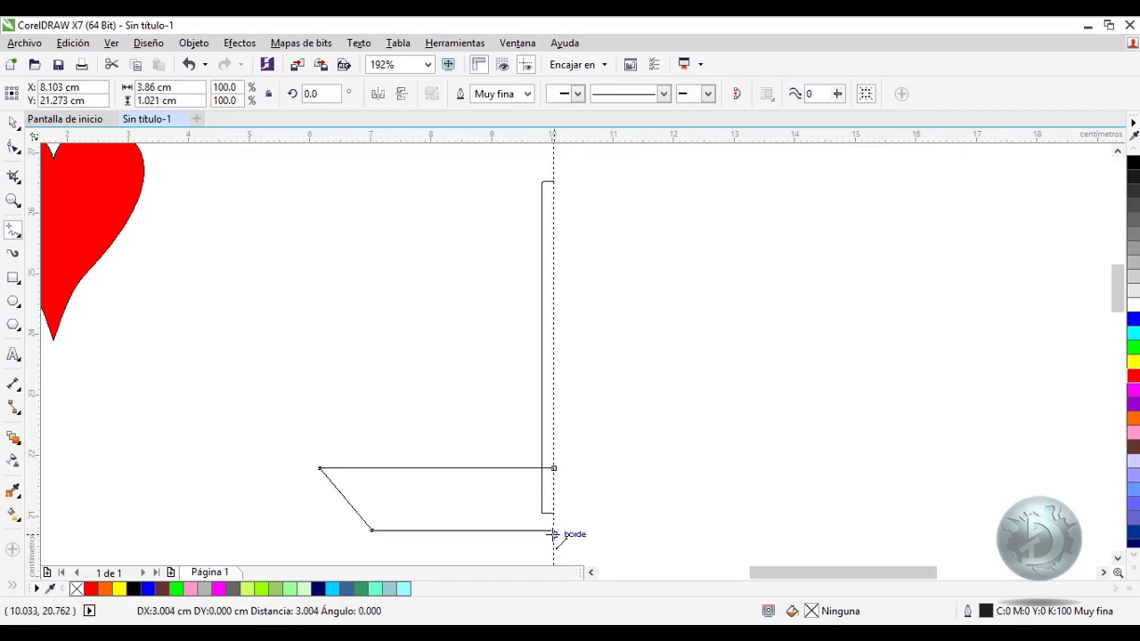
left_click(555, 531)
Draw a closed triangular sail about 3.42 cm wide and 4.24 cm tall above the hull, just left of the mast
left_click(532, 196)
double_click(532, 453)
double_click(323, 453)
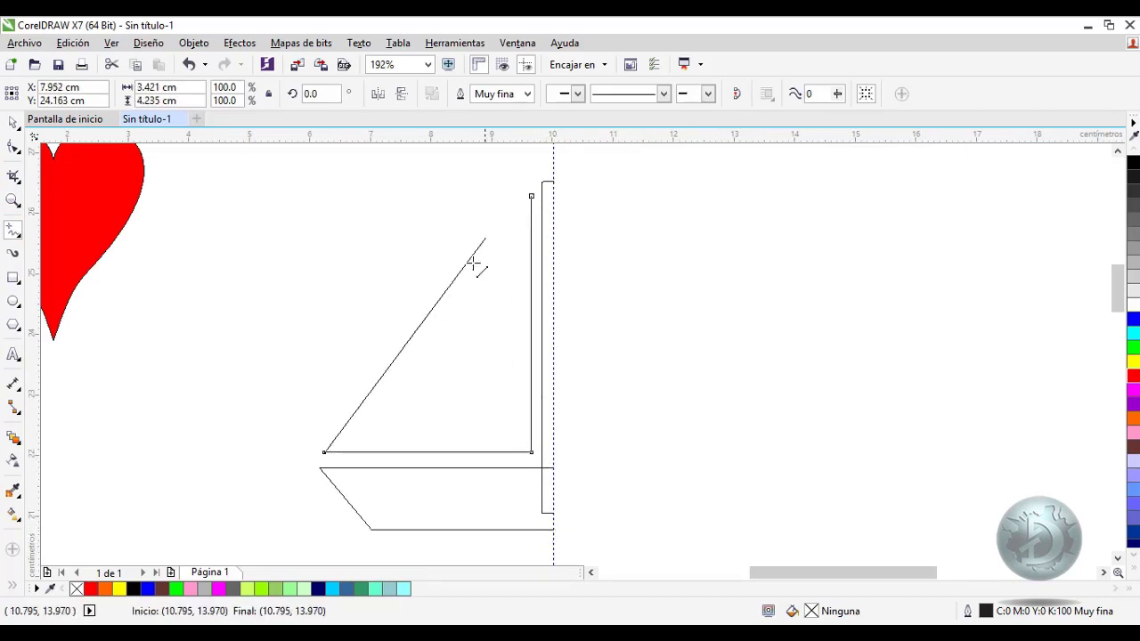
left_click(532, 196)
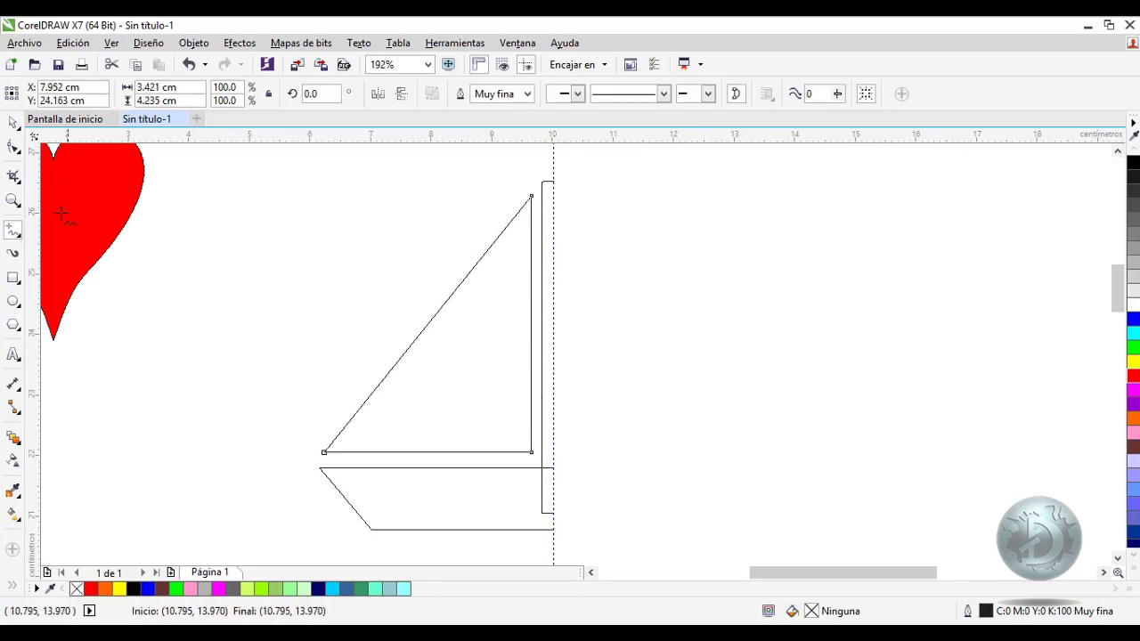
Examine the boat's left half as a whole, checking its sail and hull outlines one at a time
left_click(13, 202)
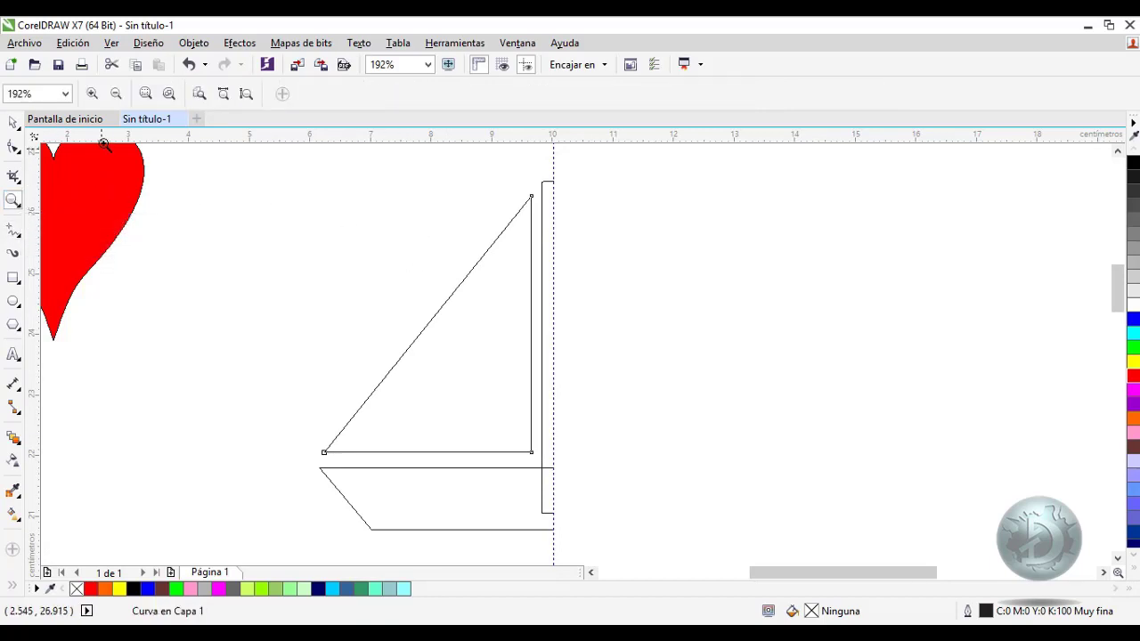
left_click(116, 93)
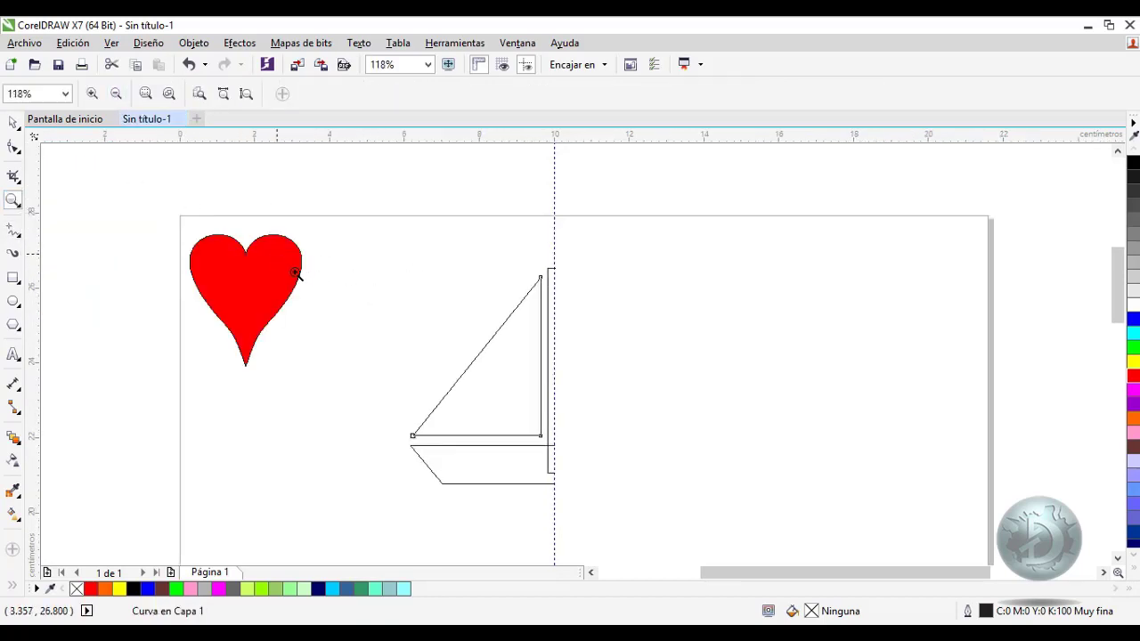
left_click(12, 122)
left_click(392, 245)
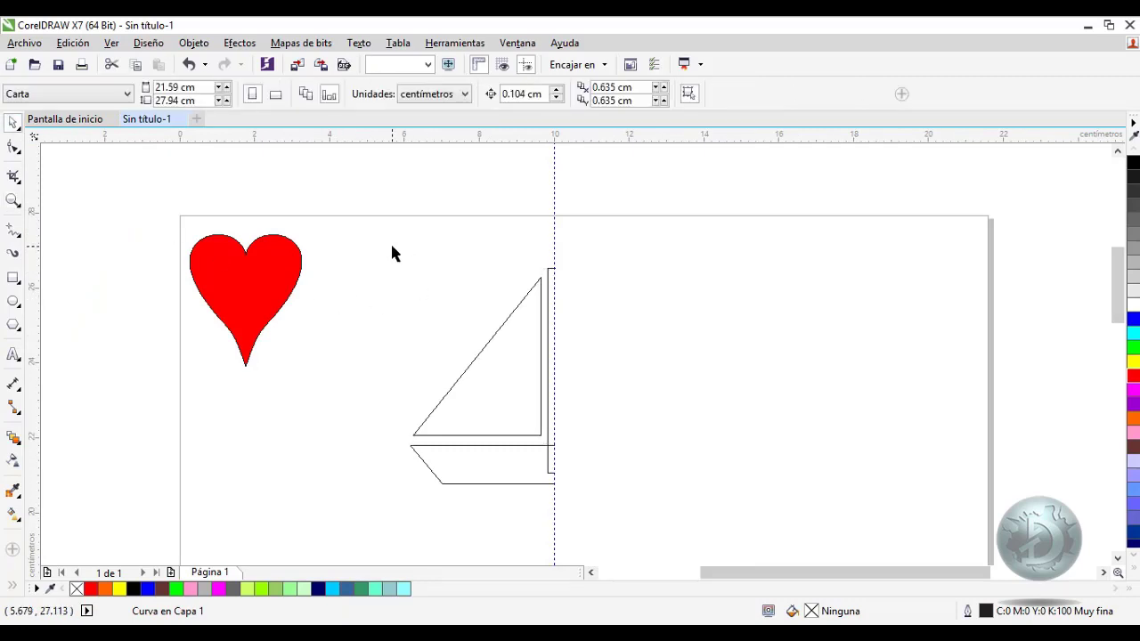
left_click_drag(376, 238, 650, 504)
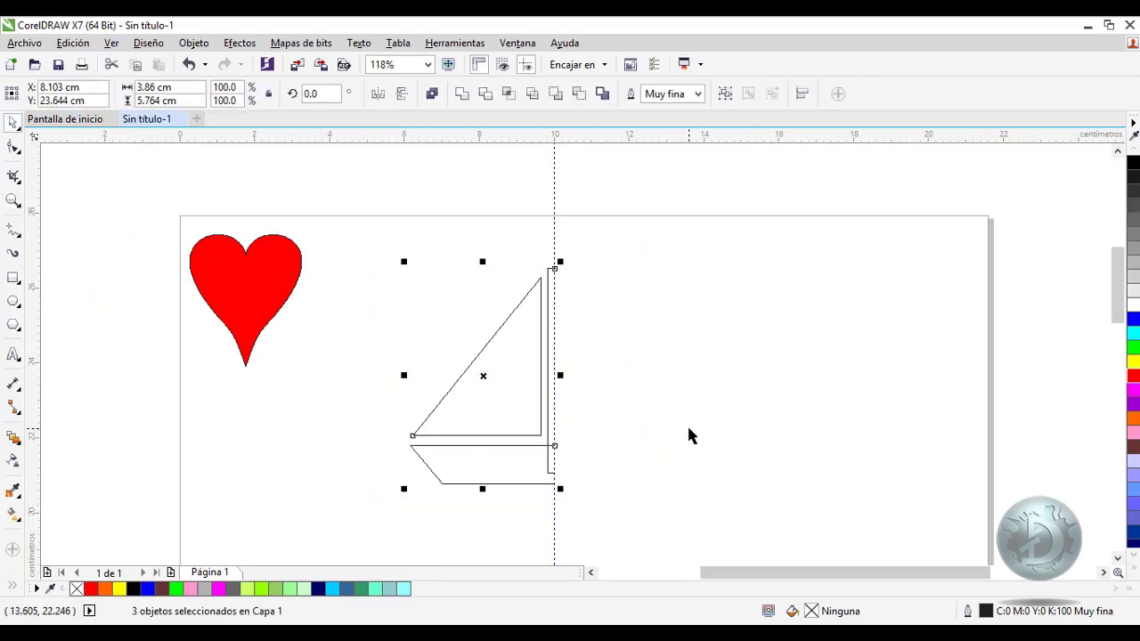
left_click(687, 425)
left_click_drag(365, 233, 682, 504)
left_click(601, 371)
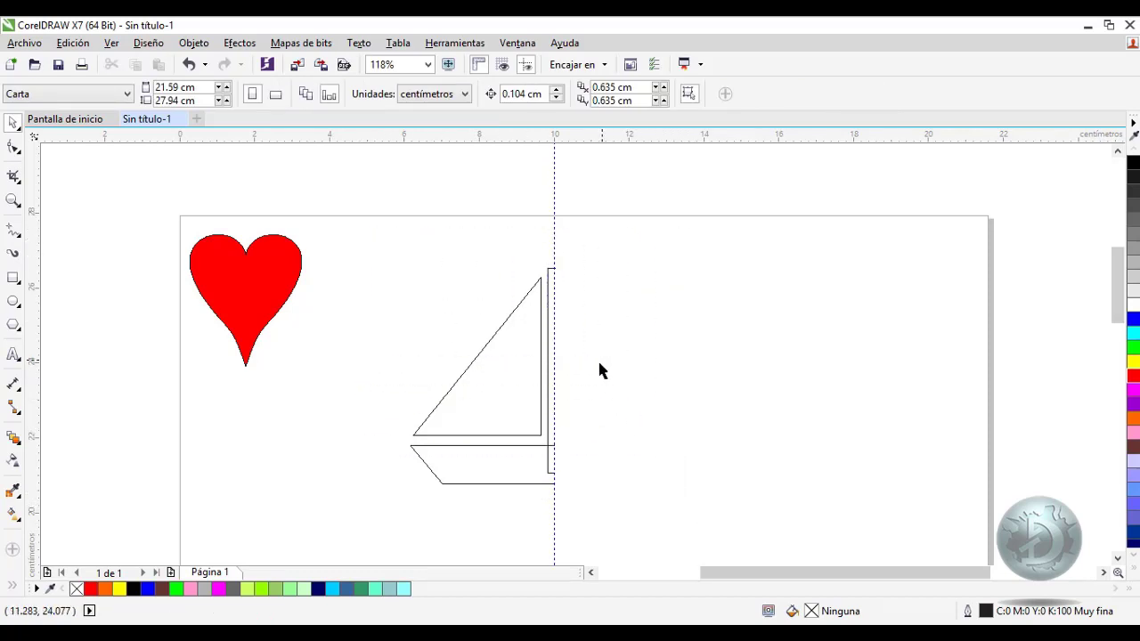
left_click(498, 368)
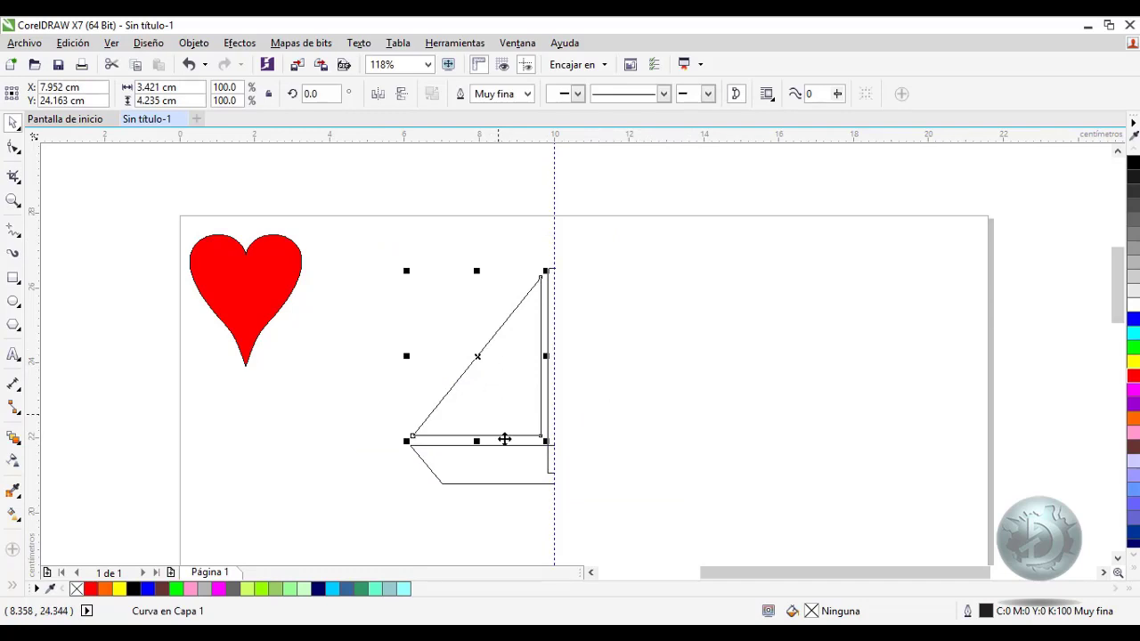
left_click(514, 470)
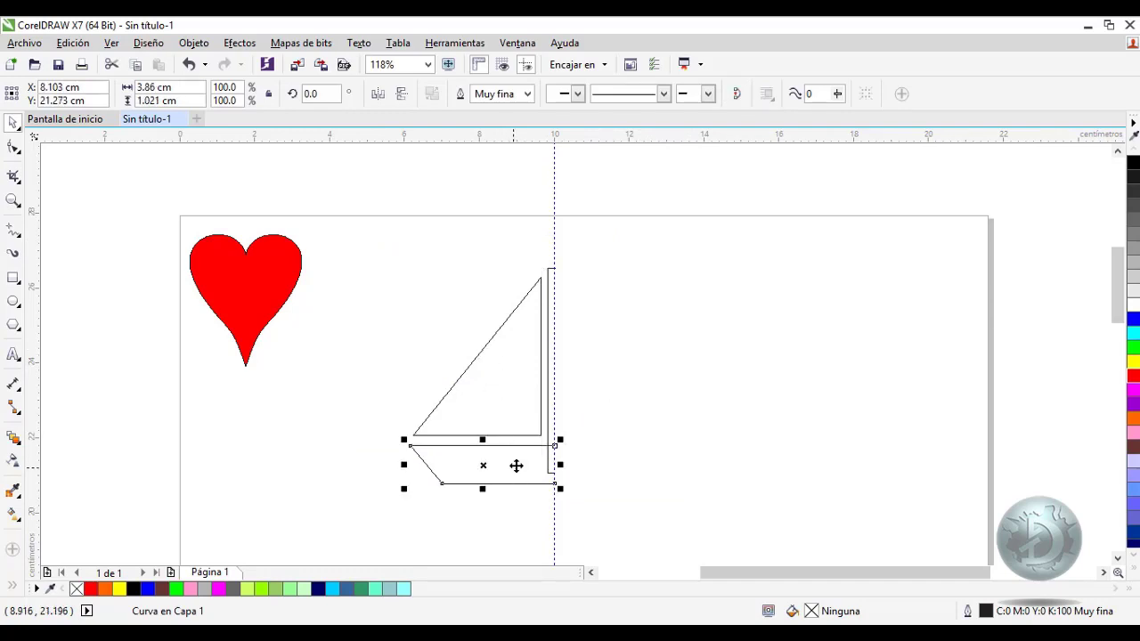
Try to mirror copies of the mast, hull and sail halves one by one to the right, and undo these copies
left_click(550, 357)
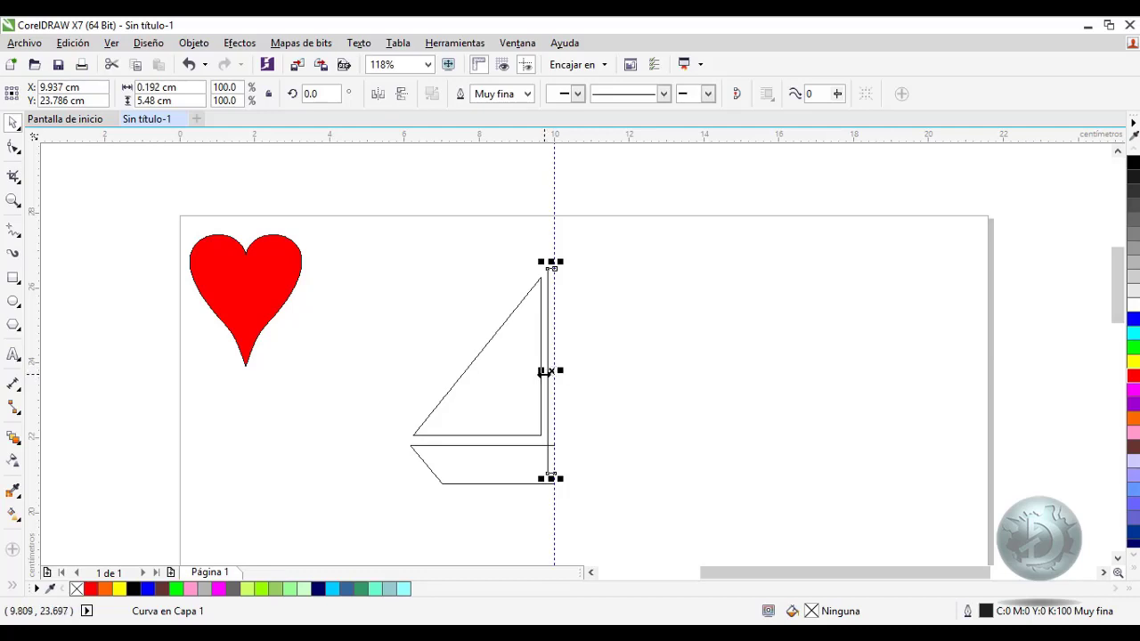
left_click_drag(542, 372, 554, 369)
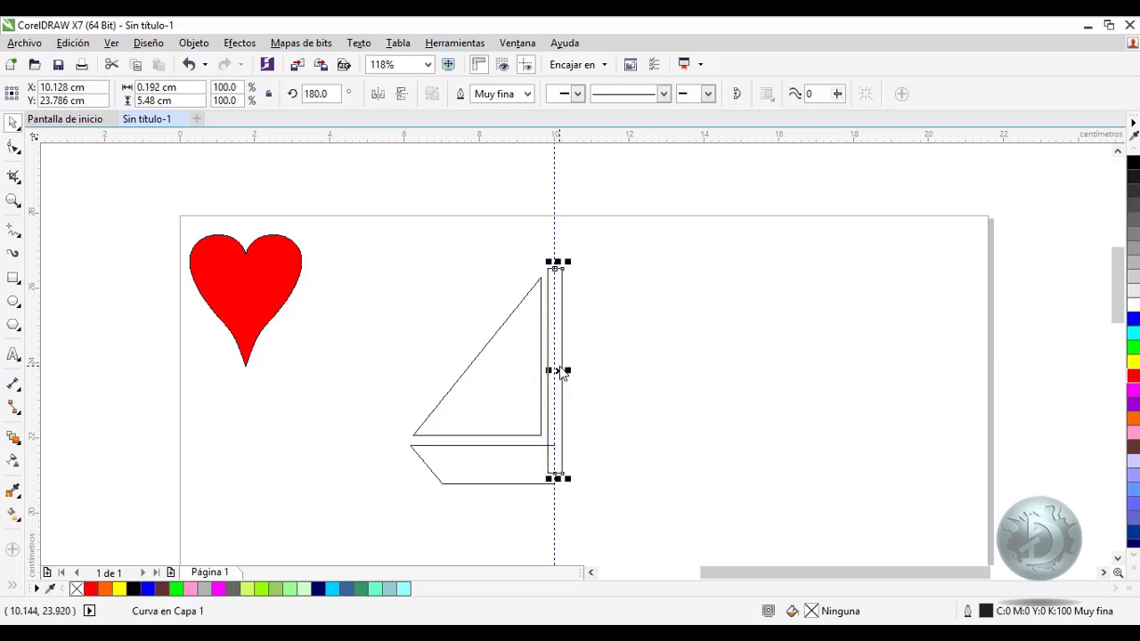
left_click(501, 468)
left_click_drag(404, 466, 585, 466)
left_click(496, 405)
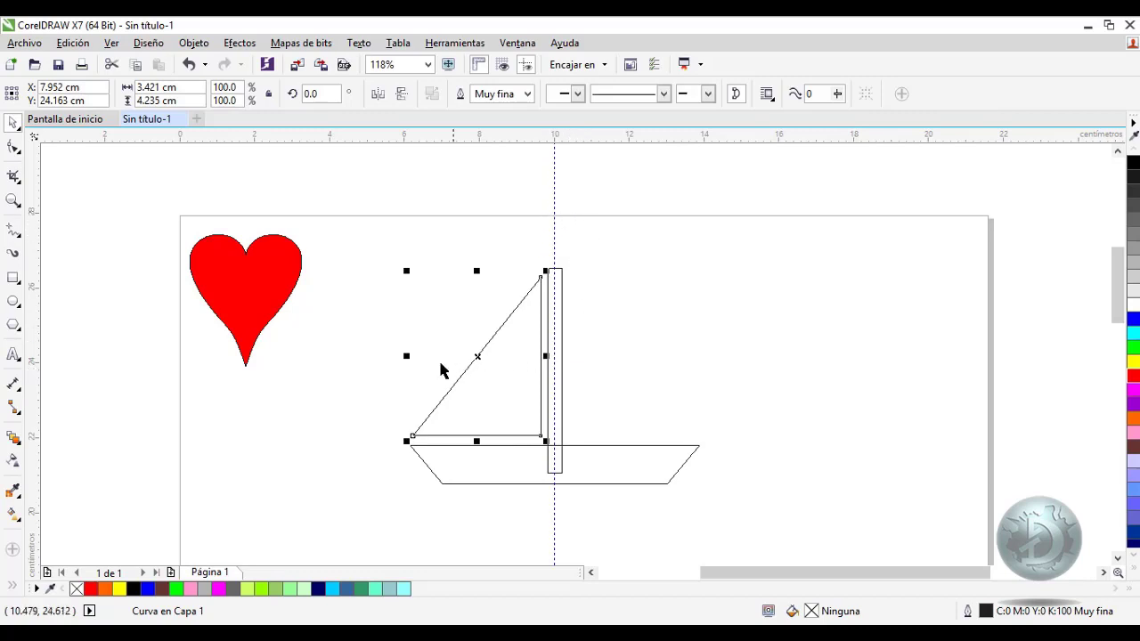
left_click_drag(406, 356, 576, 357)
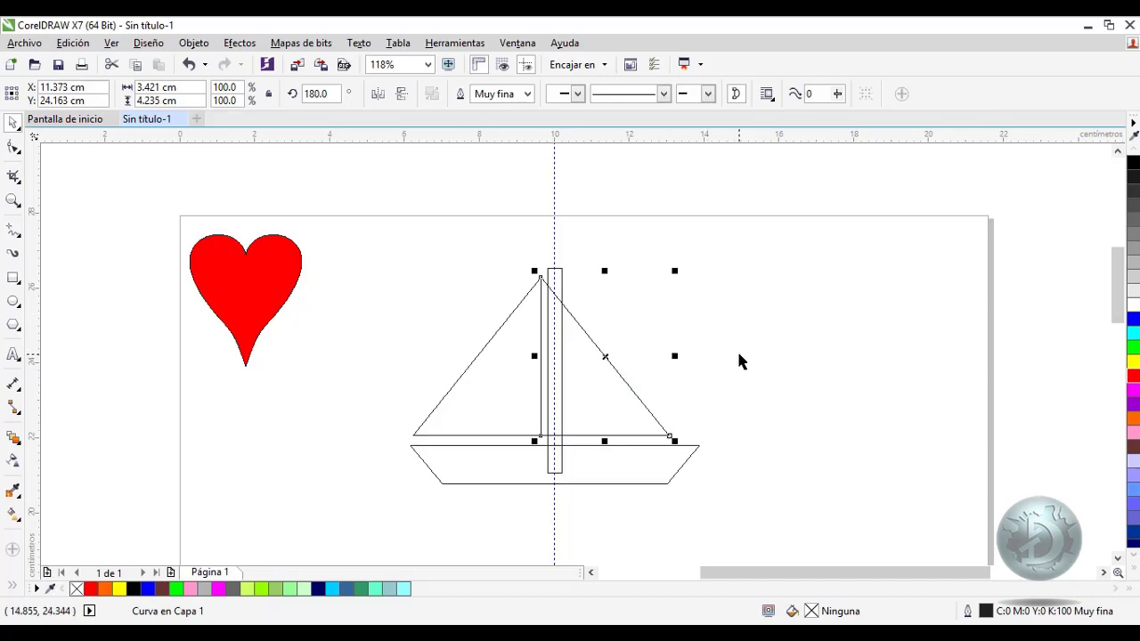
key("ctrl+z")
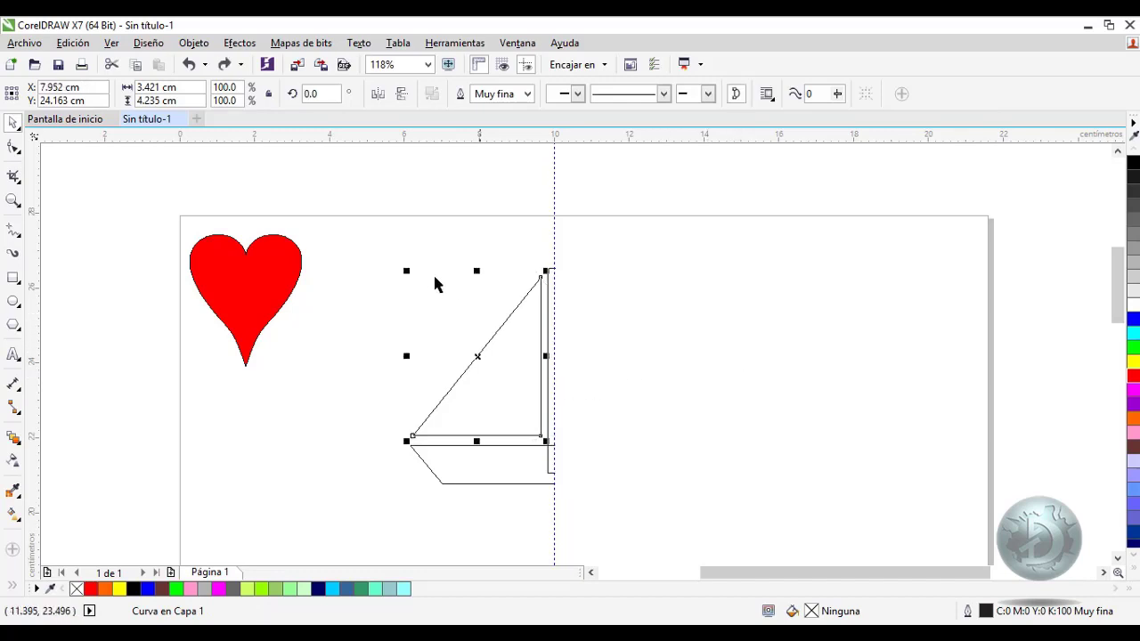
Mirror a copy of the mast, hull and sail halves together across the guideline to complete the boat
left_click_drag(389, 239, 615, 522)
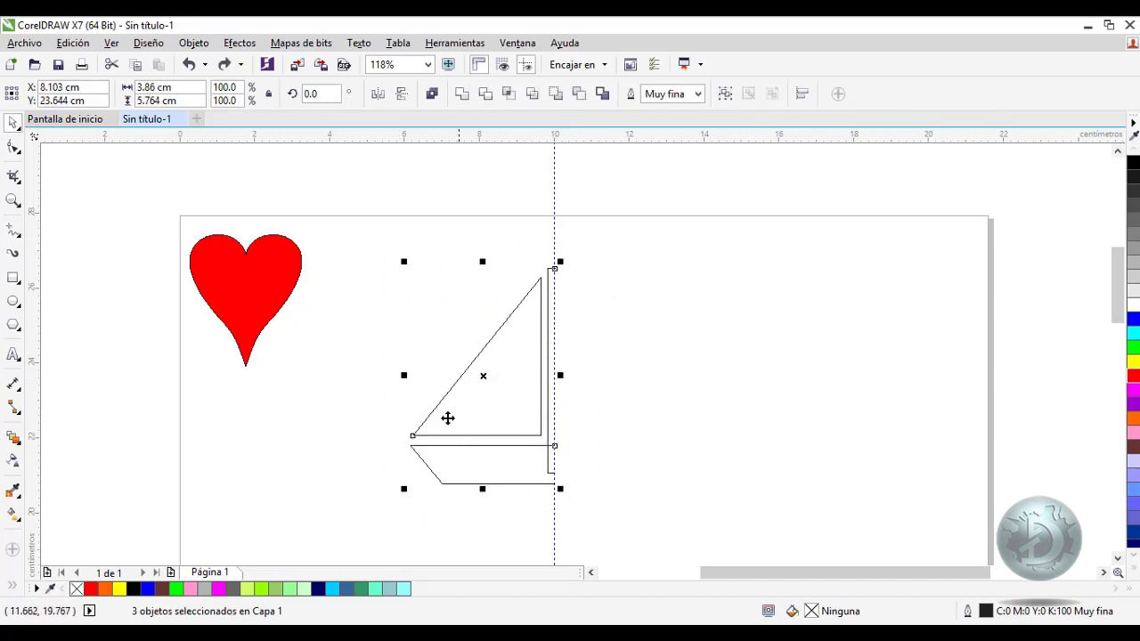
left_click_drag(406, 379, 623, 379)
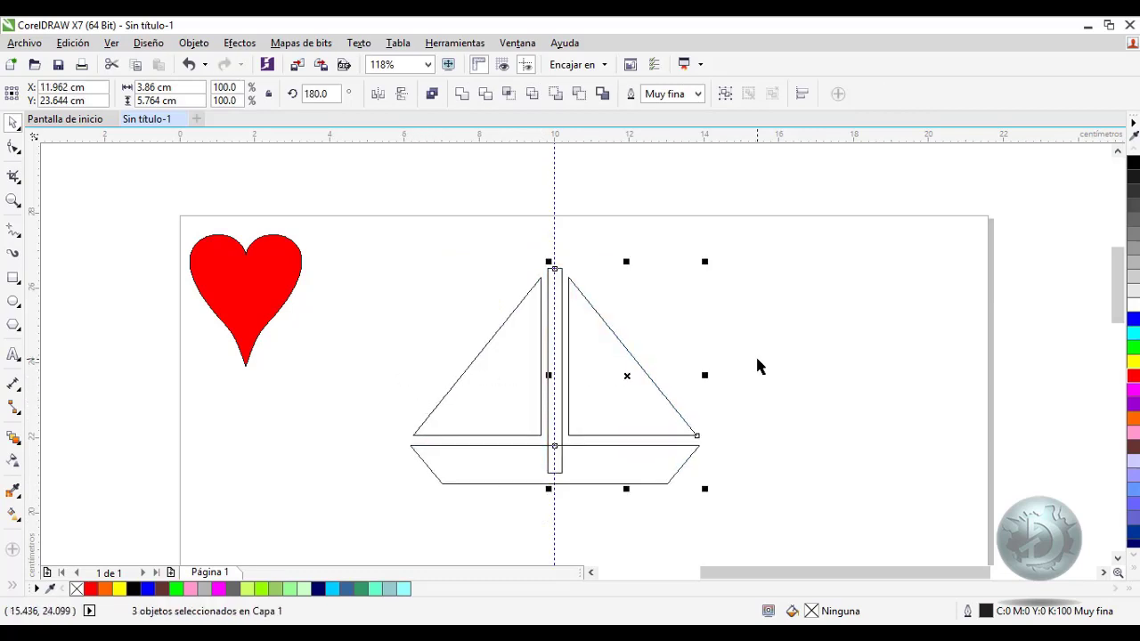
left_click(757, 360)
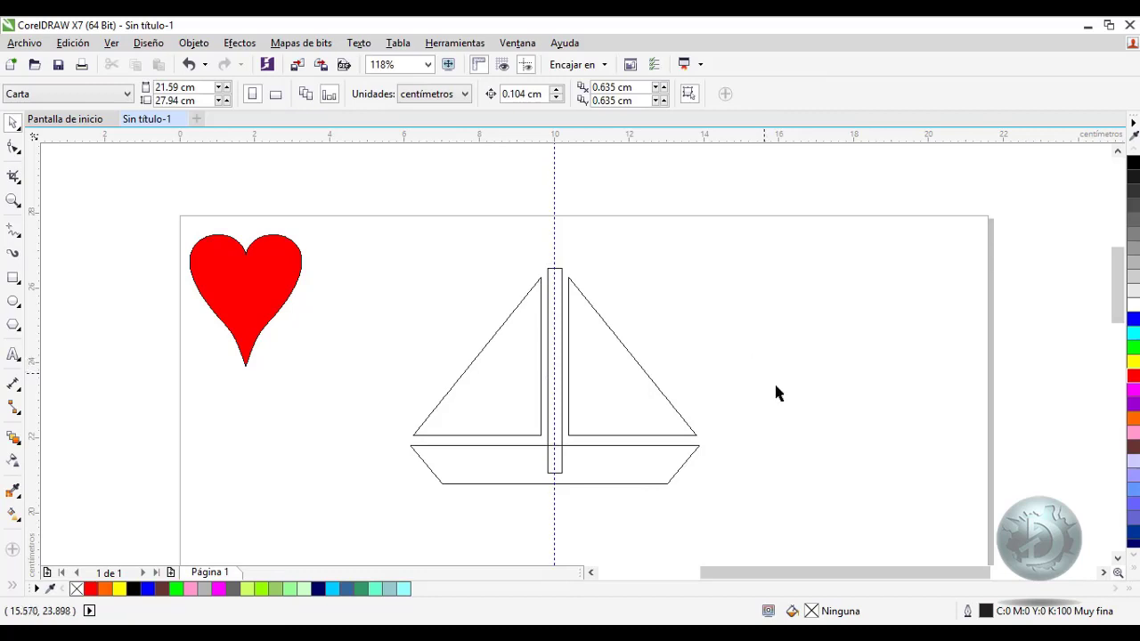
Combine the two mast halves into one object and the two hull halves into another
left_click_drag(535, 252, 576, 488)
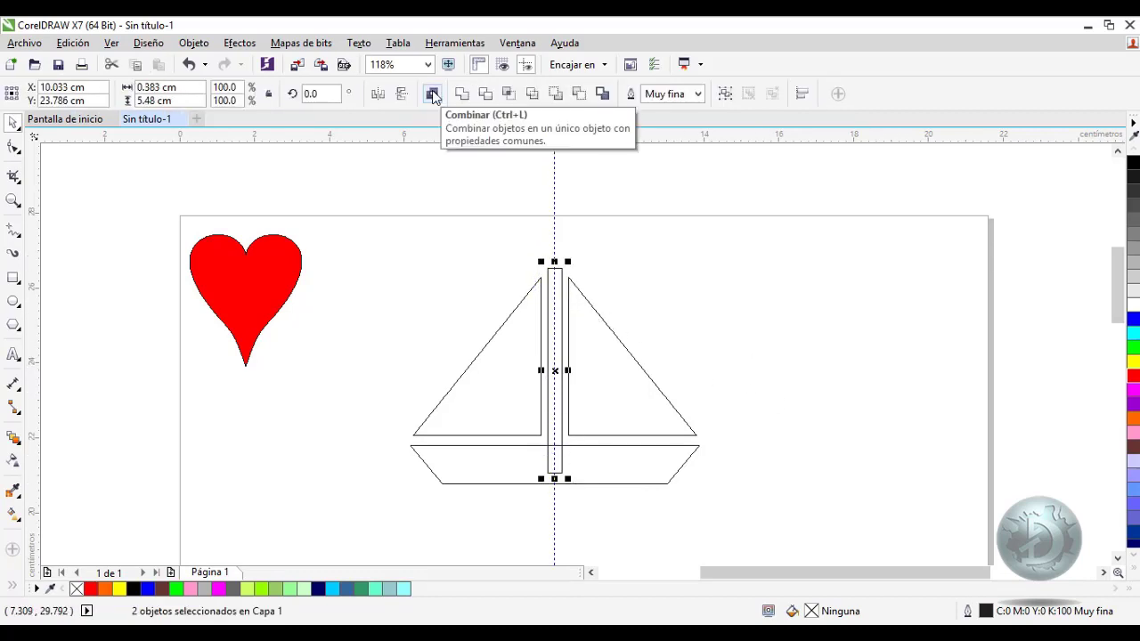
left_click(433, 94)
left_click(481, 446)
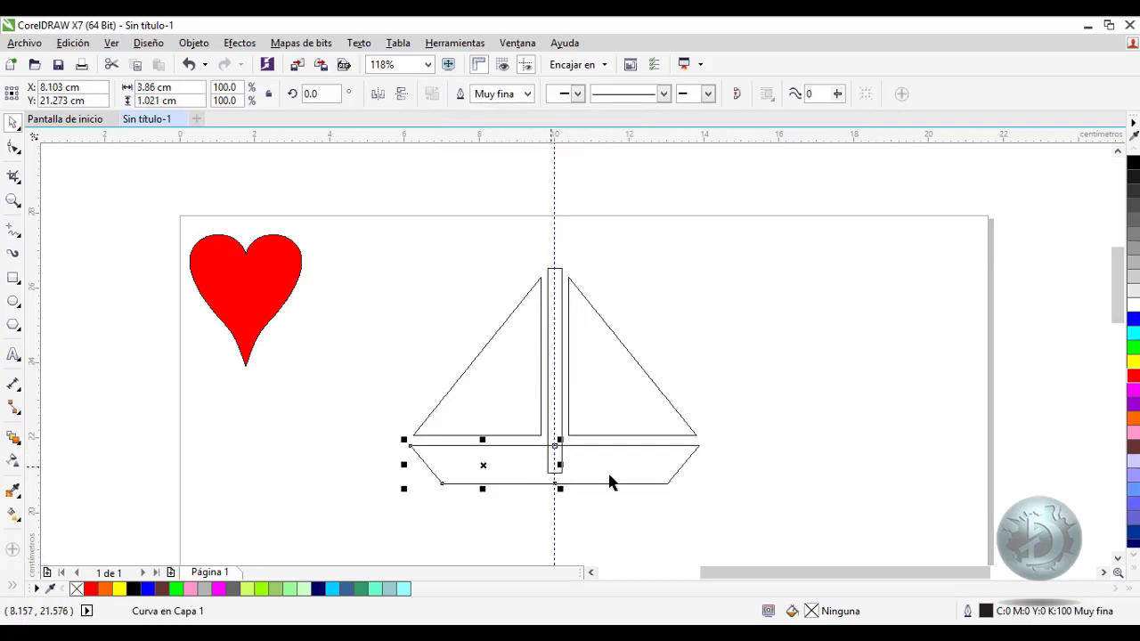
left_click(641, 478, "shift")
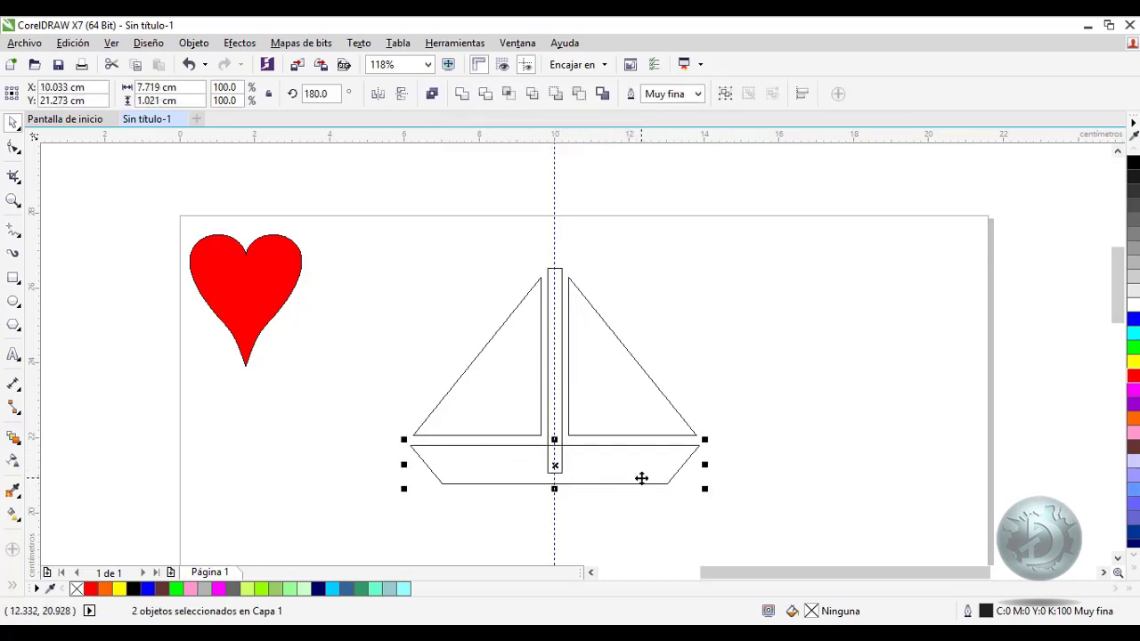
left_click(432, 95)
Join the two overlapping end nodes at the middle of the mast's top edge
left_click(547, 301)
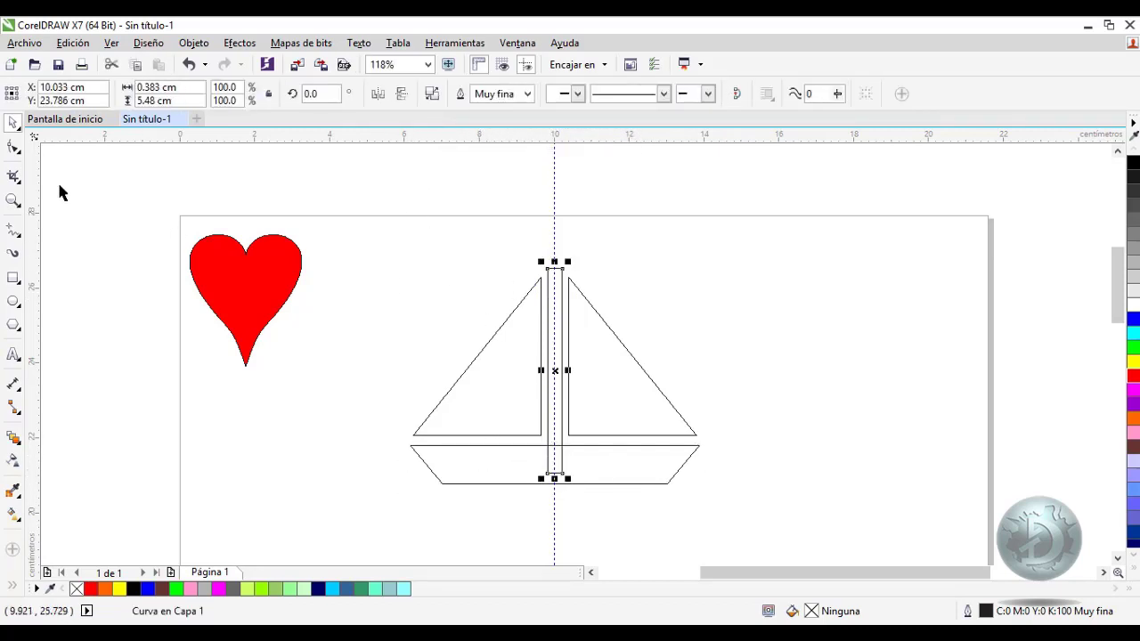
left_click(13, 146)
left_click(13, 200)
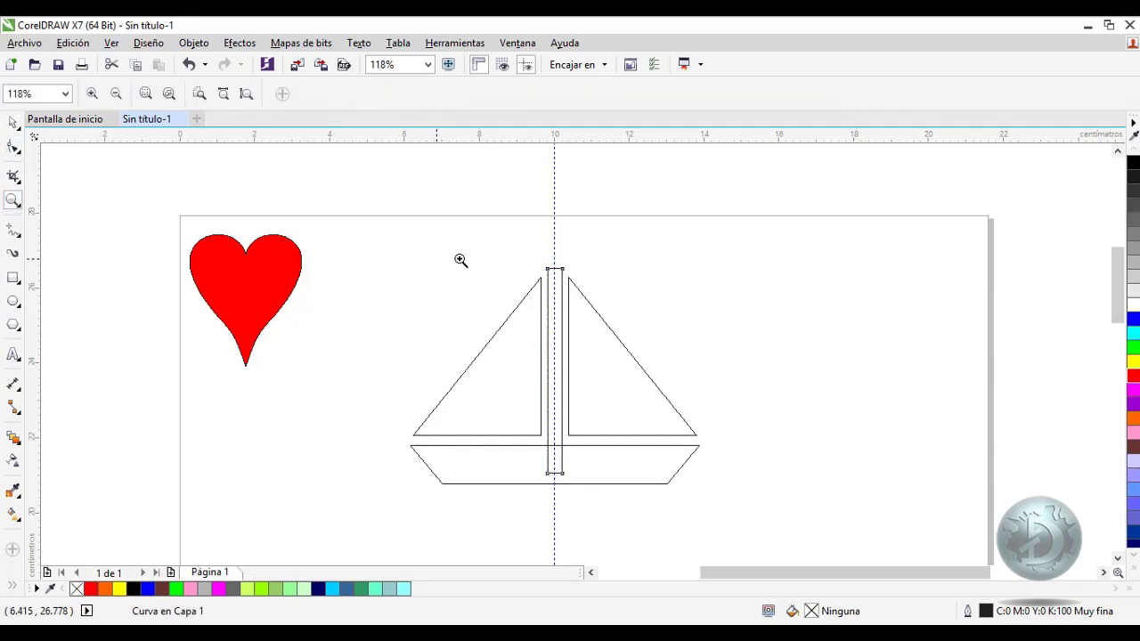
left_click_drag(520, 254, 580, 297)
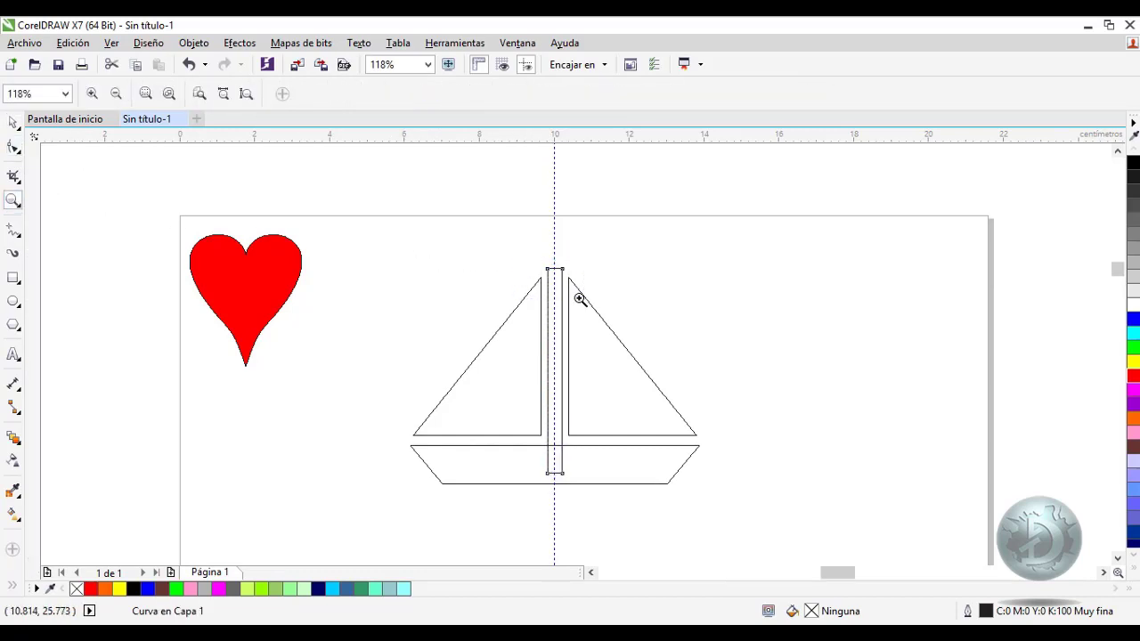
left_click(13, 147)
left_click_drag(586, 284, 637, 330)
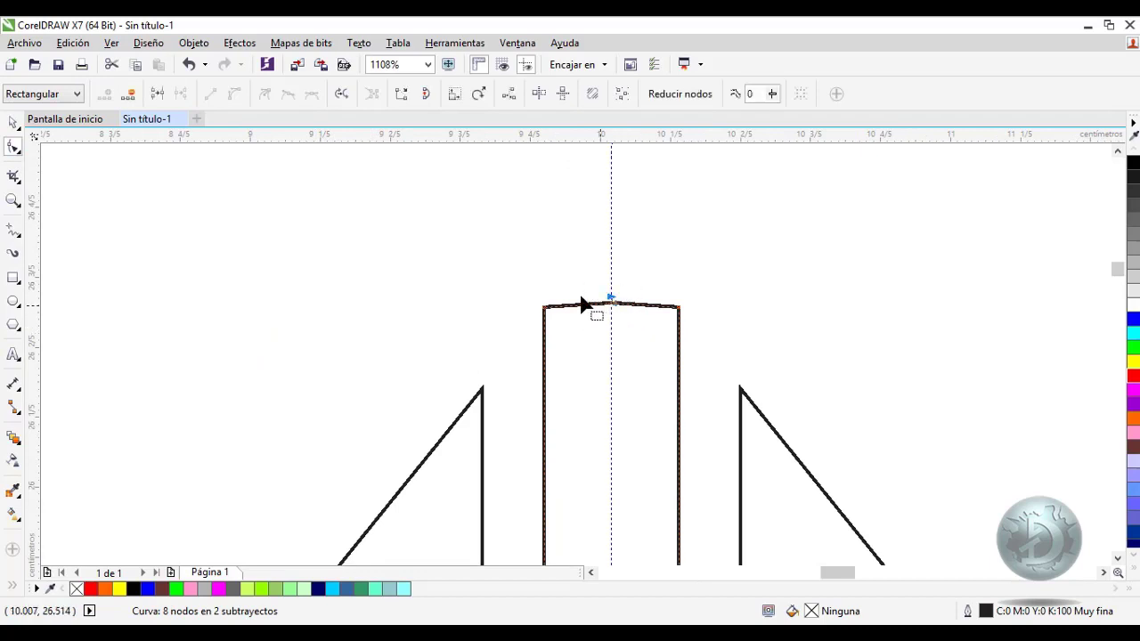
left_click(158, 94)
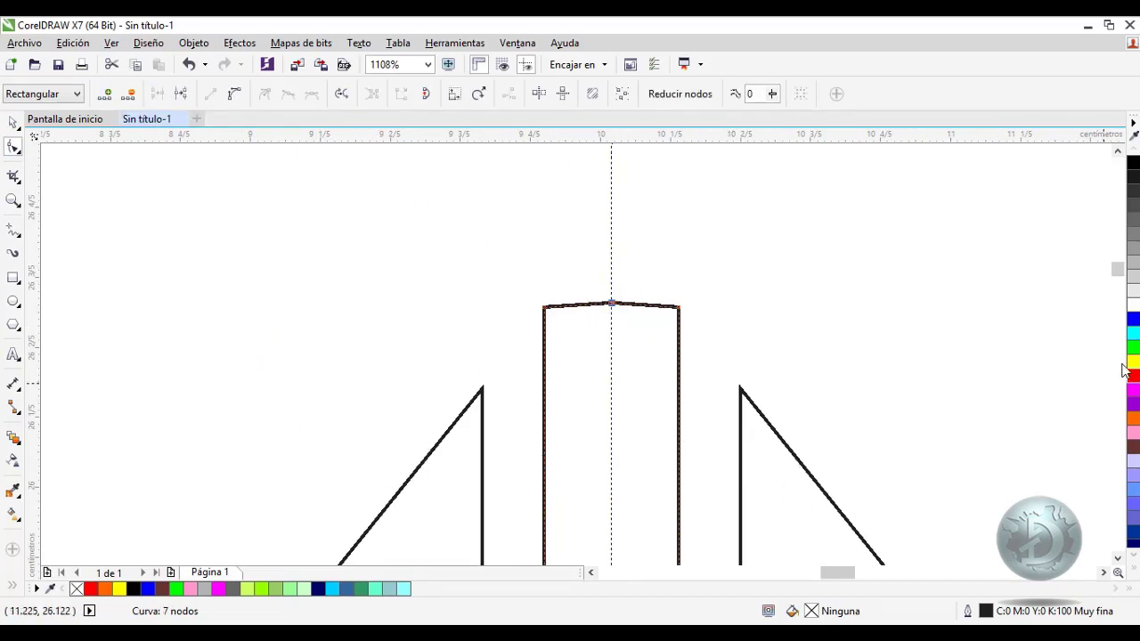
Join the two overlapping end nodes at the middle of the mast's bottom edge
scroll(1120, 276, "down", 10)
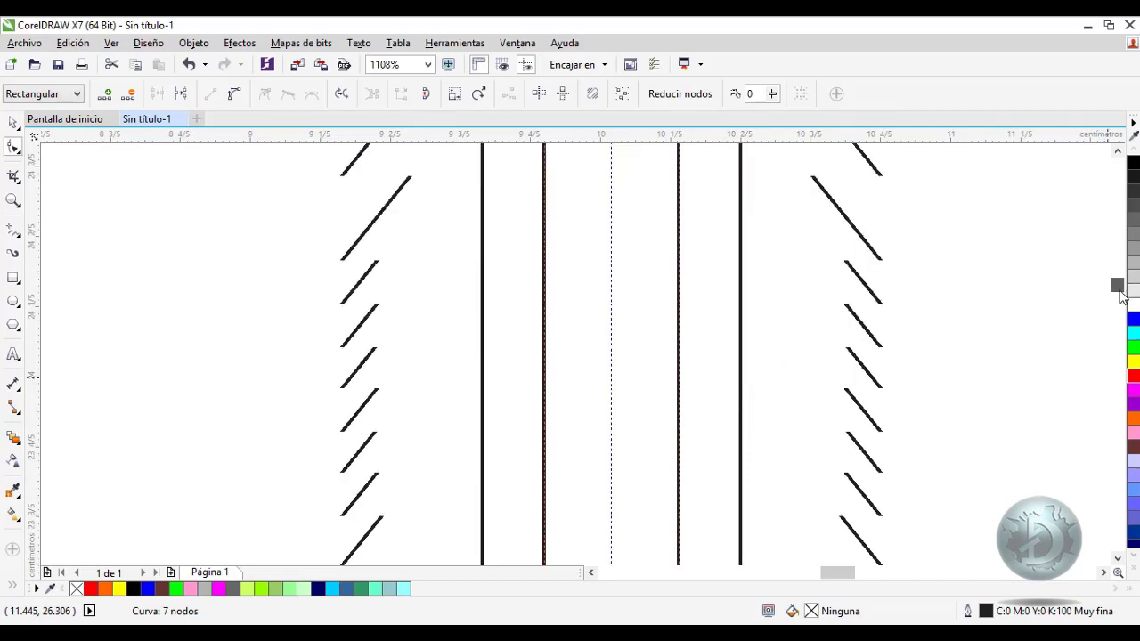
left_click(1117, 151)
left_click(1118, 151)
left_click(612, 266)
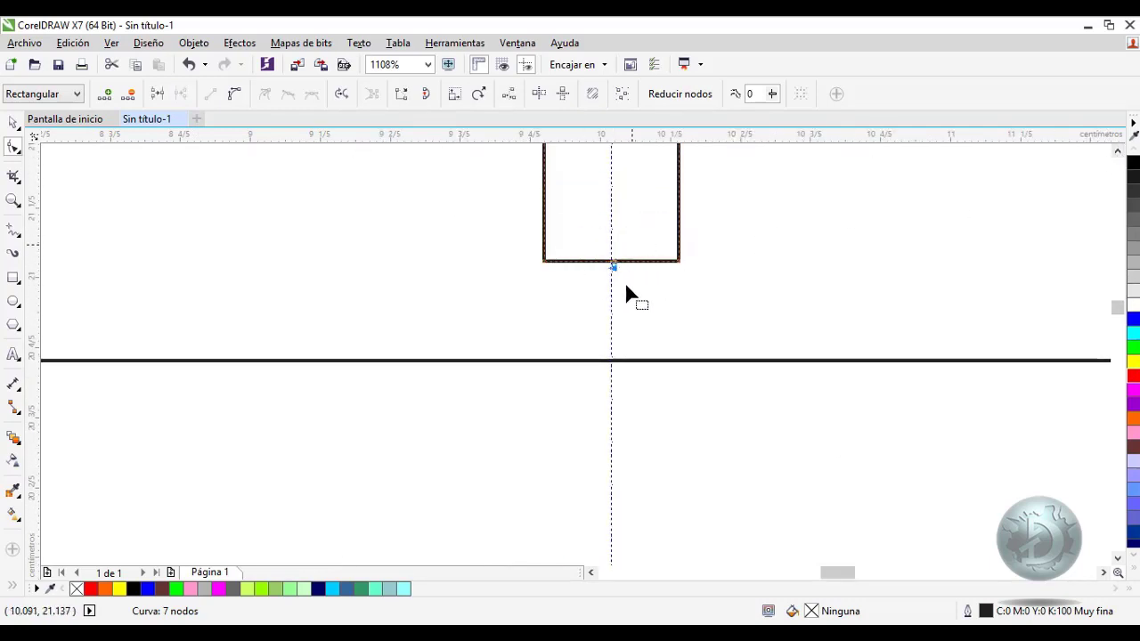
left_click(158, 94)
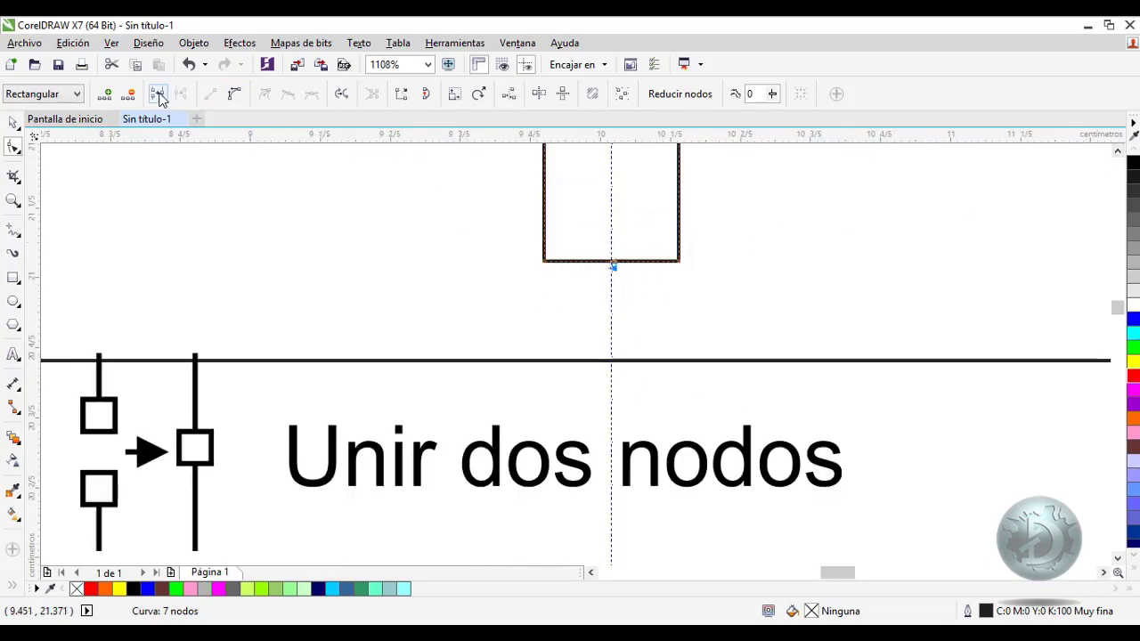
Delete the joined middle nodes from the mast's top and bottom edges, leaving only its four corner nodes
left_click(15, 199)
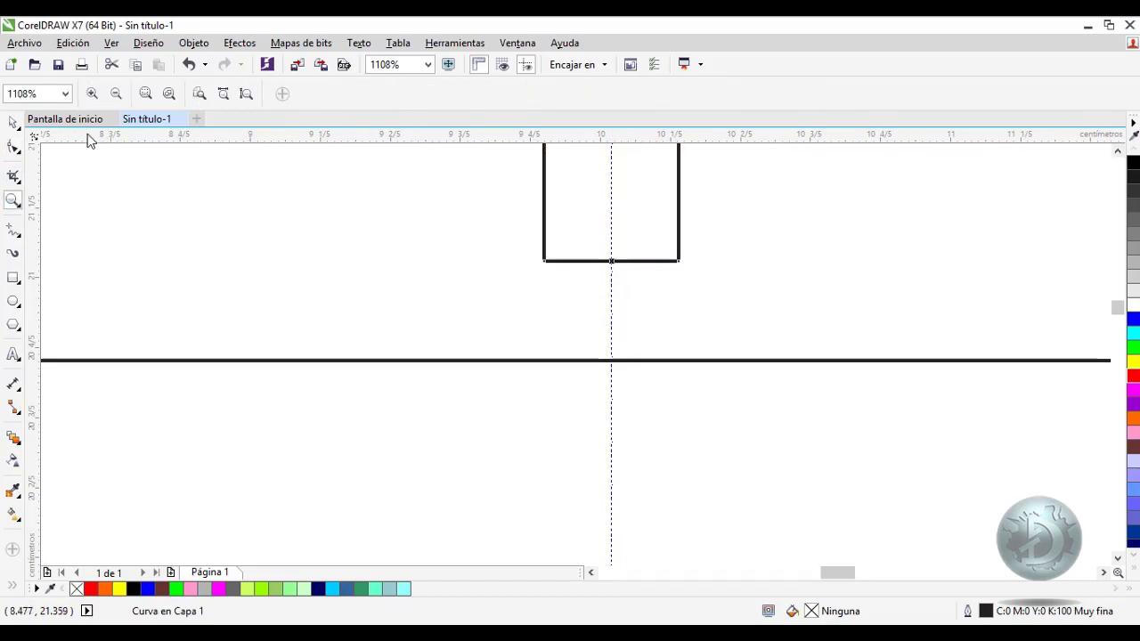
left_click(116, 93)
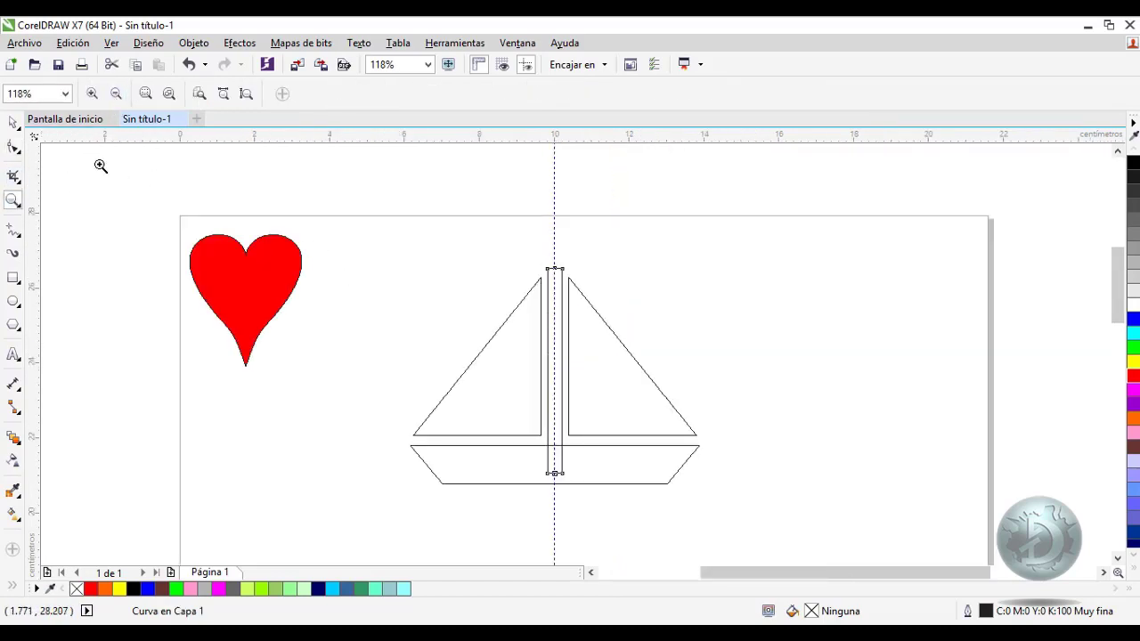
left_click(14, 146)
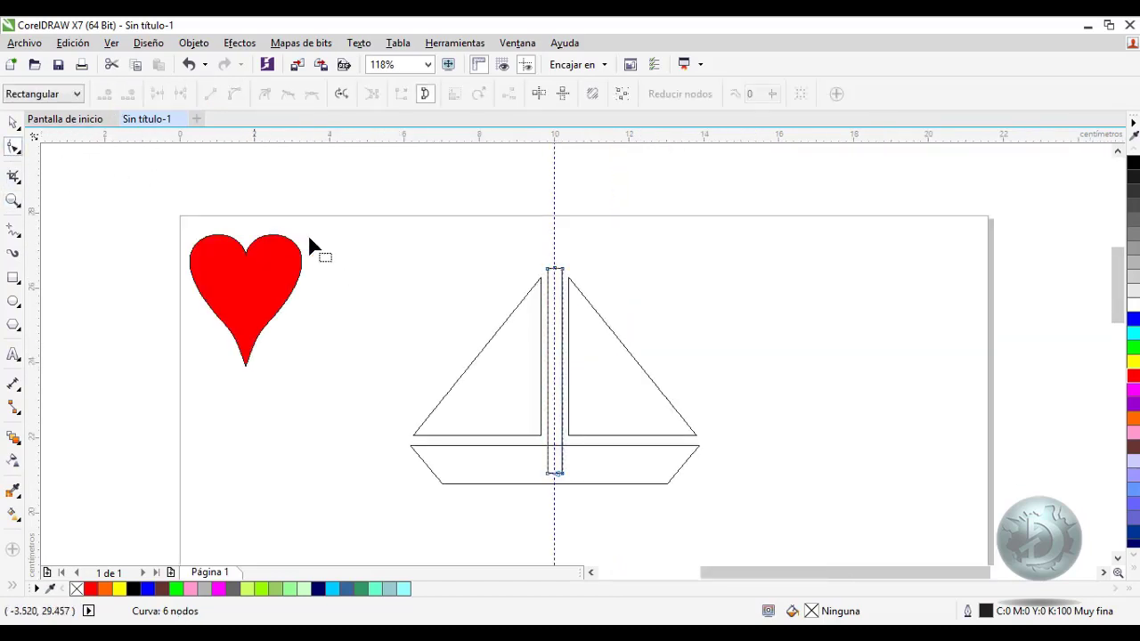
double_click(553, 268)
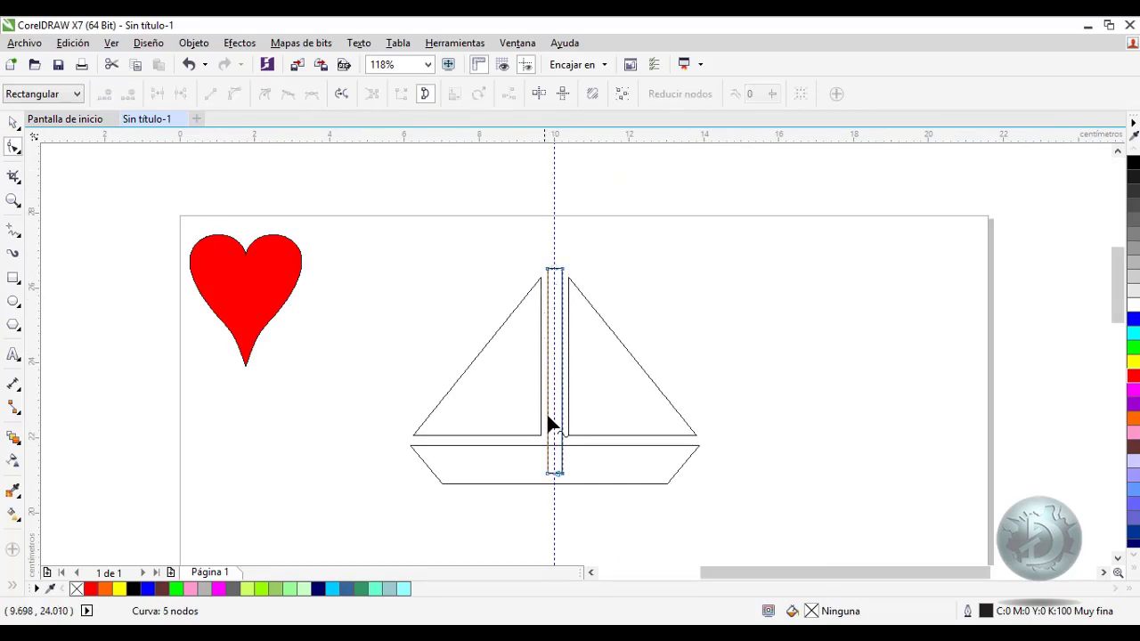
double_click(555, 476)
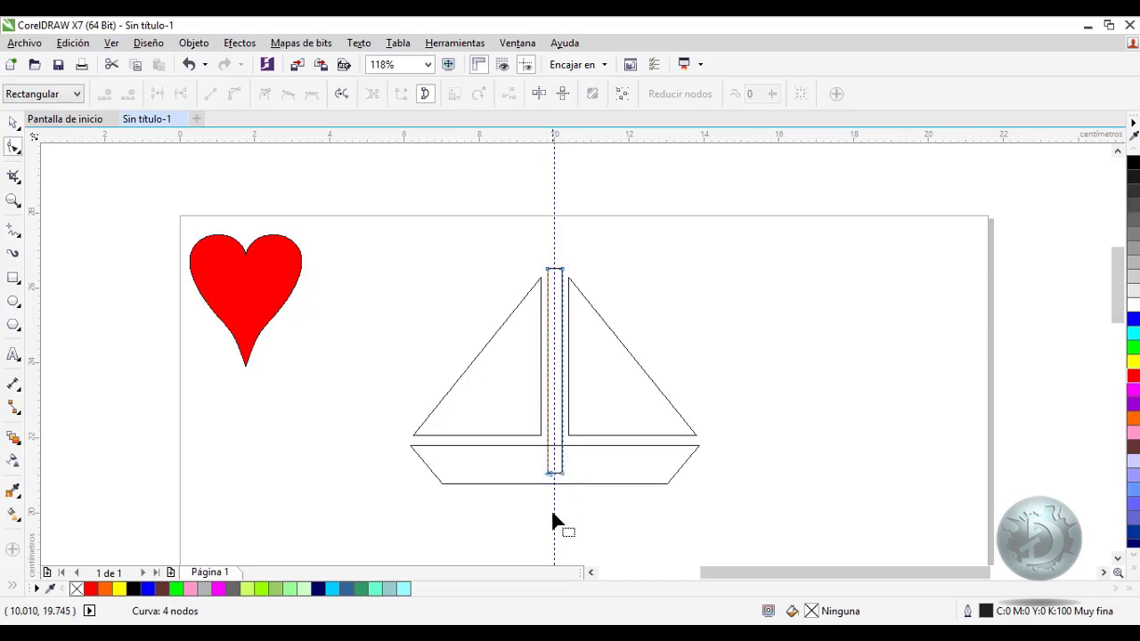
key("space")
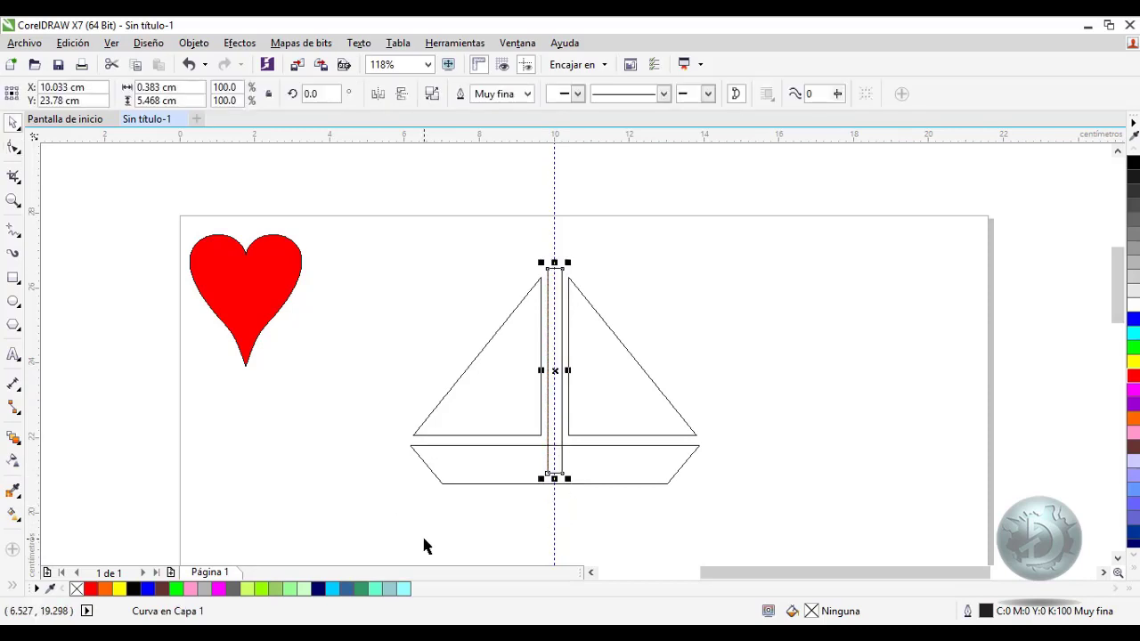
Join the overlapping middle nodes on the hull's top and bottom edges, and delete them to leave only the four corner nodes
left_click(483, 470)
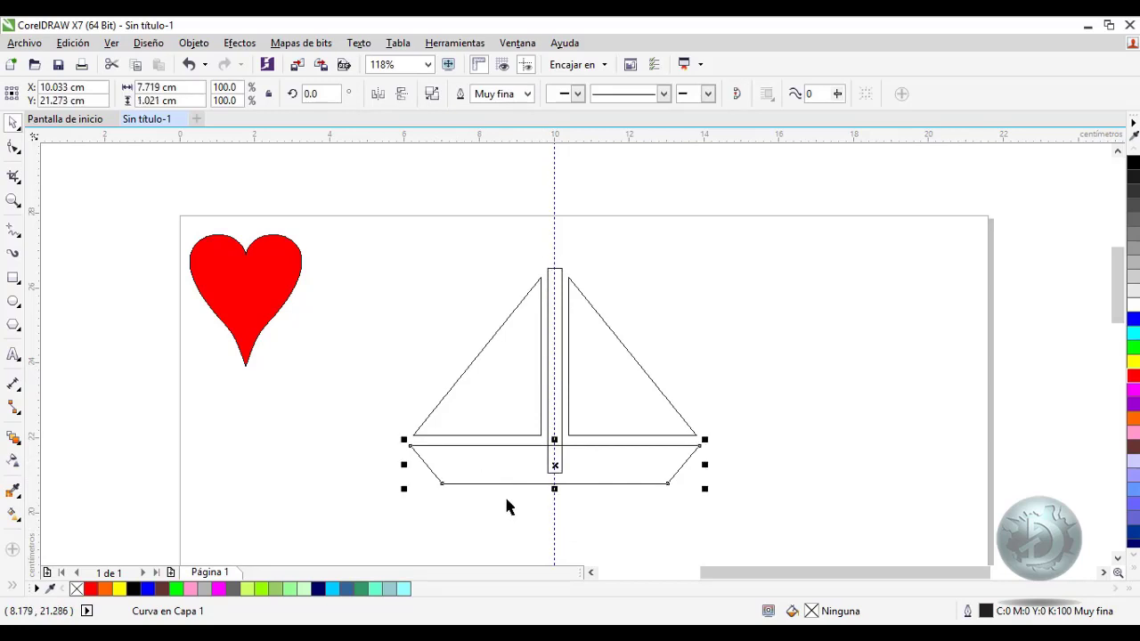
left_click(13, 147)
left_click_drag(496, 431, 577, 459)
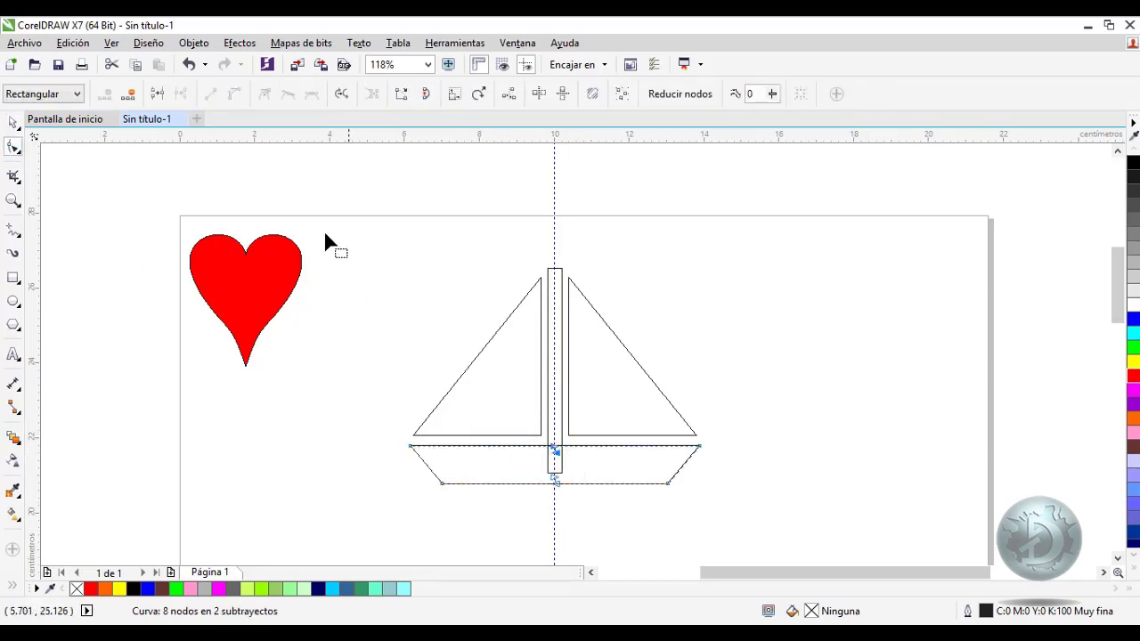
left_click(158, 94)
left_click_drag(523, 506, 580, 469)
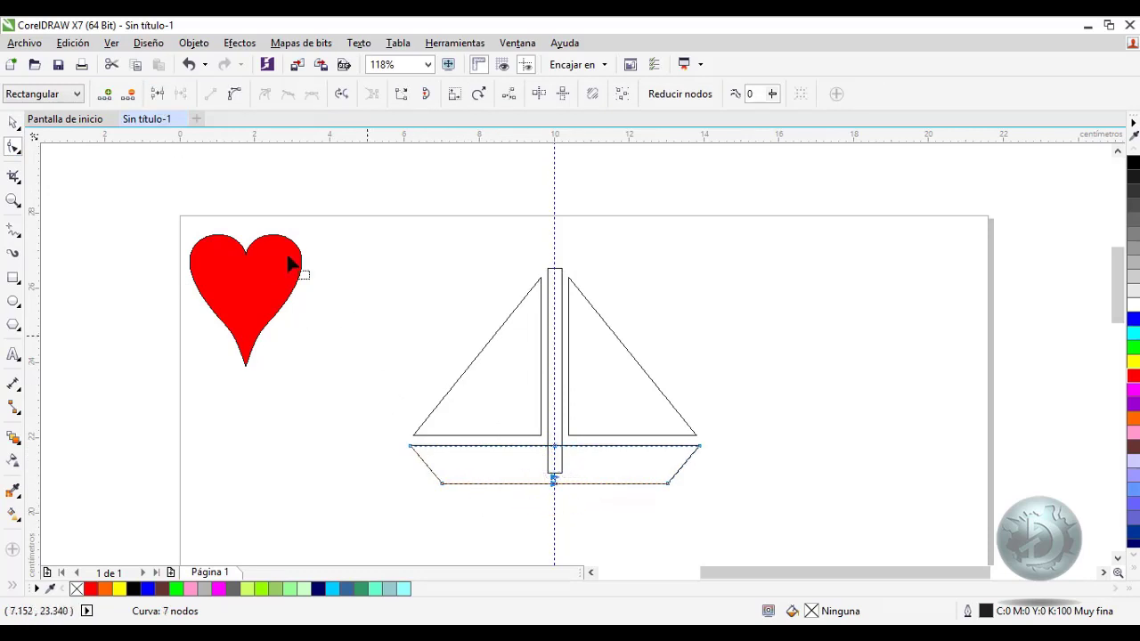
left_click(157, 94)
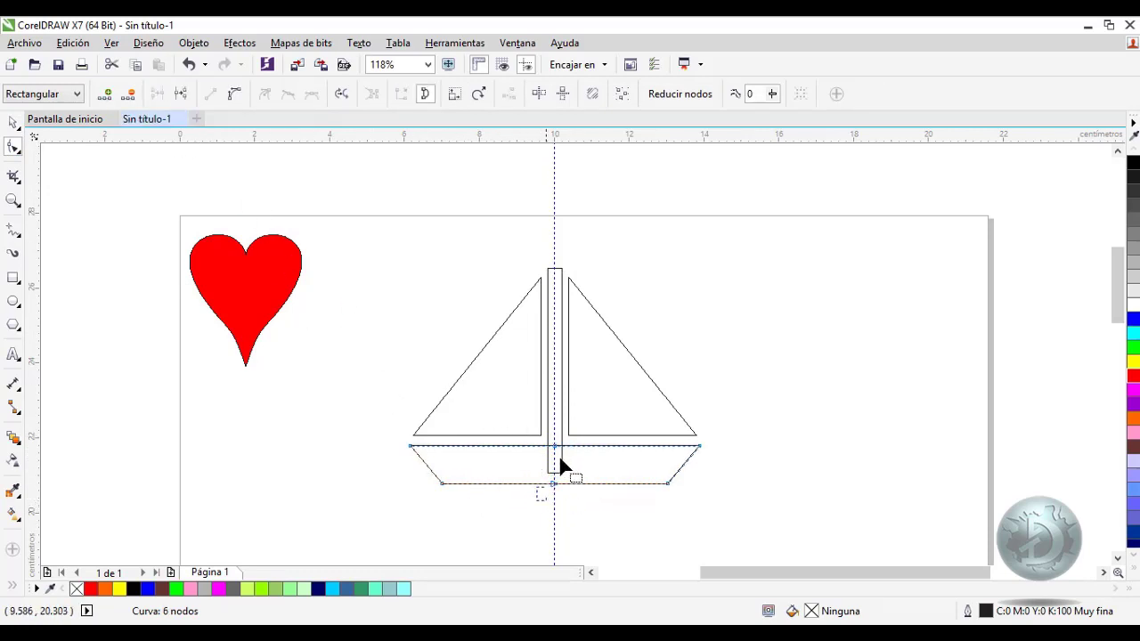
key("Delete")
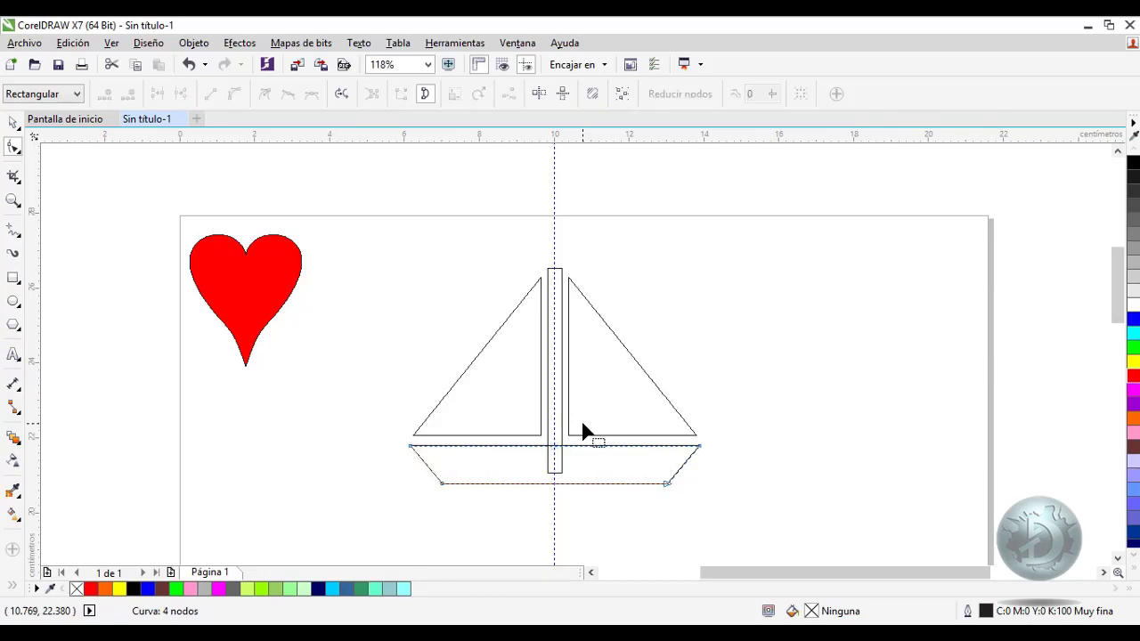
Convert the left sail's slanted edge to a curve and bend it inward toward the mast
left_click(481, 353)
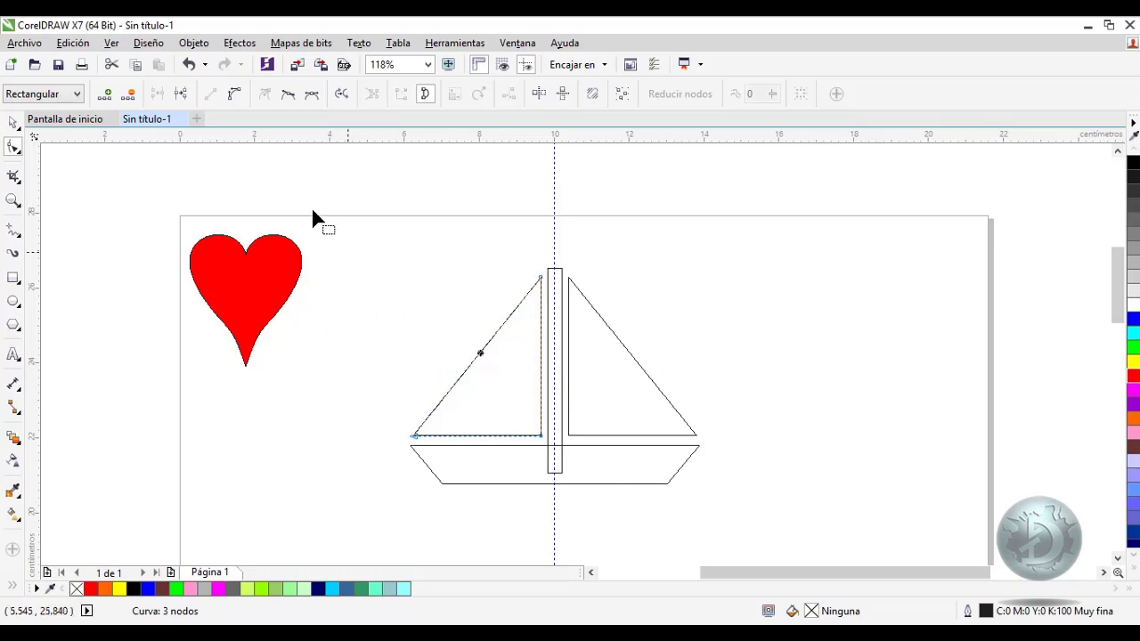
left_click(234, 94)
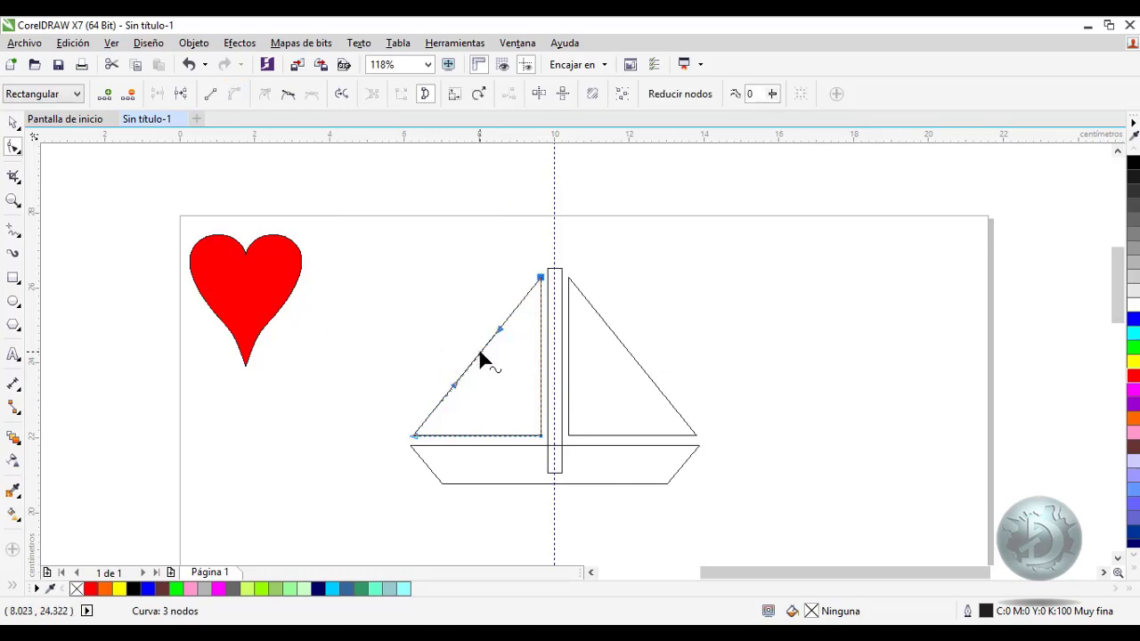
left_click_drag(479, 353, 500, 379)
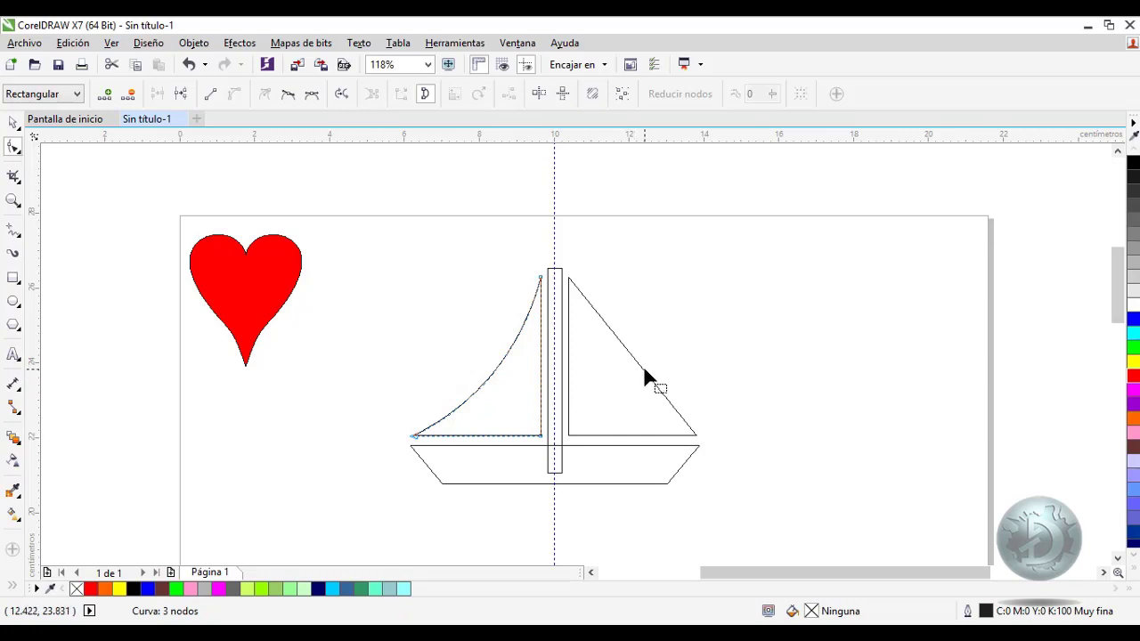
Convert the right sail's slanted edge to a curve and bend it inward to match the left sail
left_click(644, 372)
left_click(643, 368)
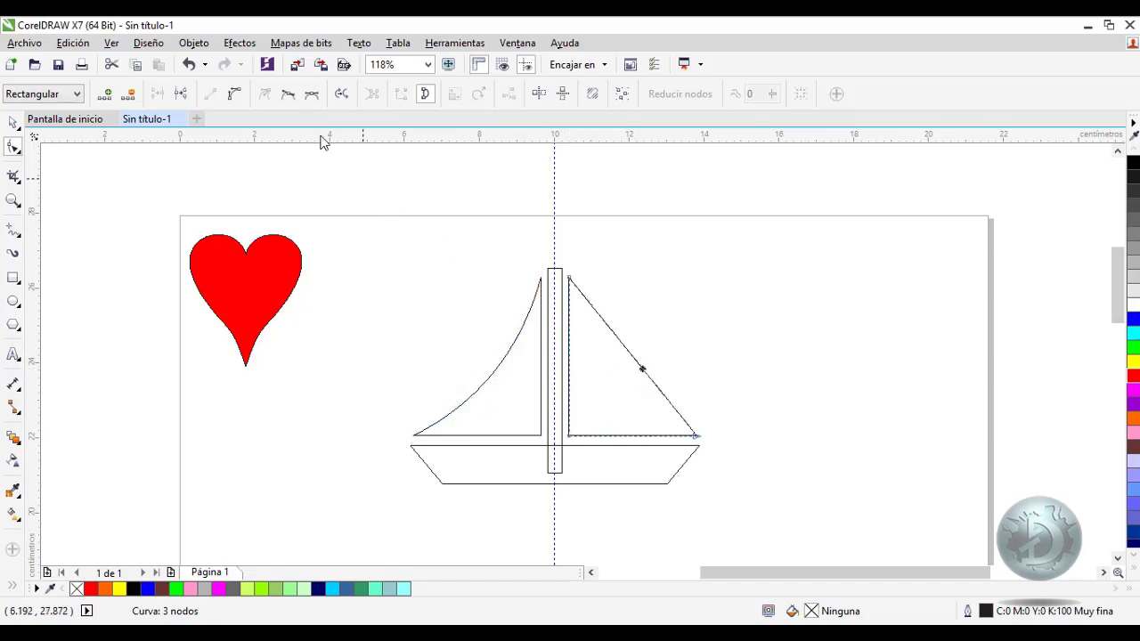
left_click(240, 96)
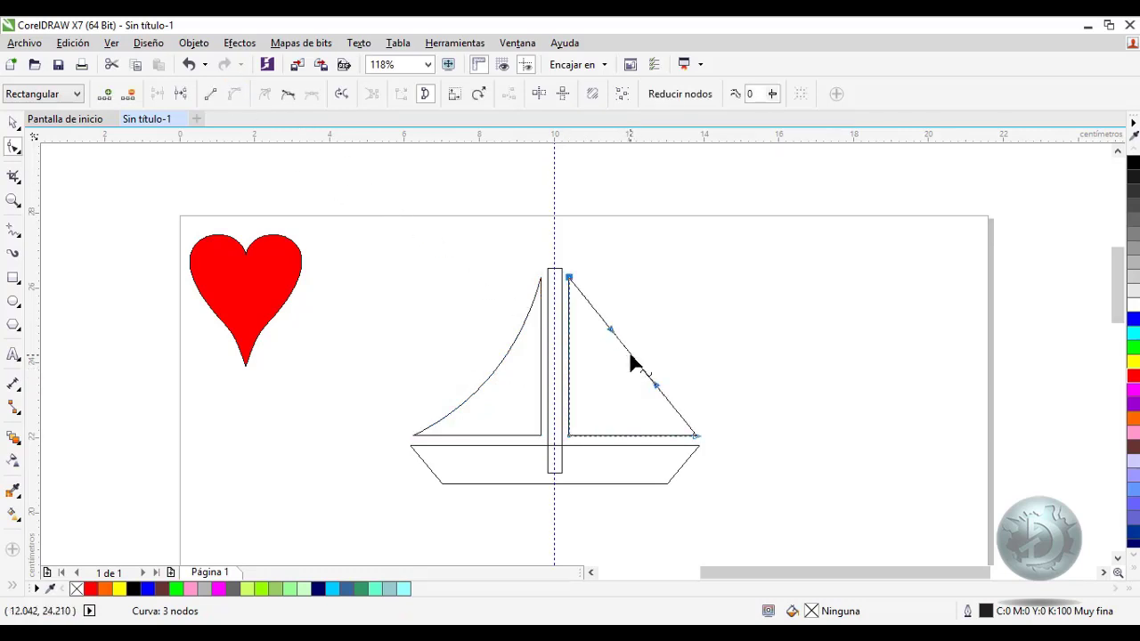
left_click_drag(627, 355, 621, 374)
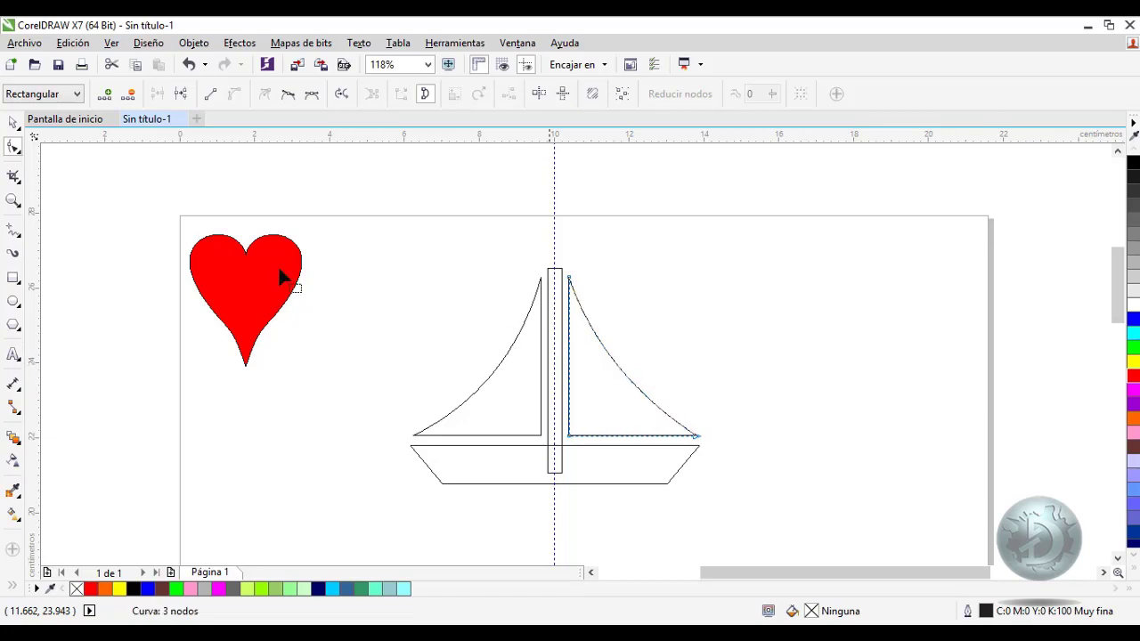
Scale the right sail down proportionally to about 77.5%, keeping its lower corner beside the mast in place
left_click(12, 122)
left_click_drag(702, 271, 674, 306)
left_click(771, 427)
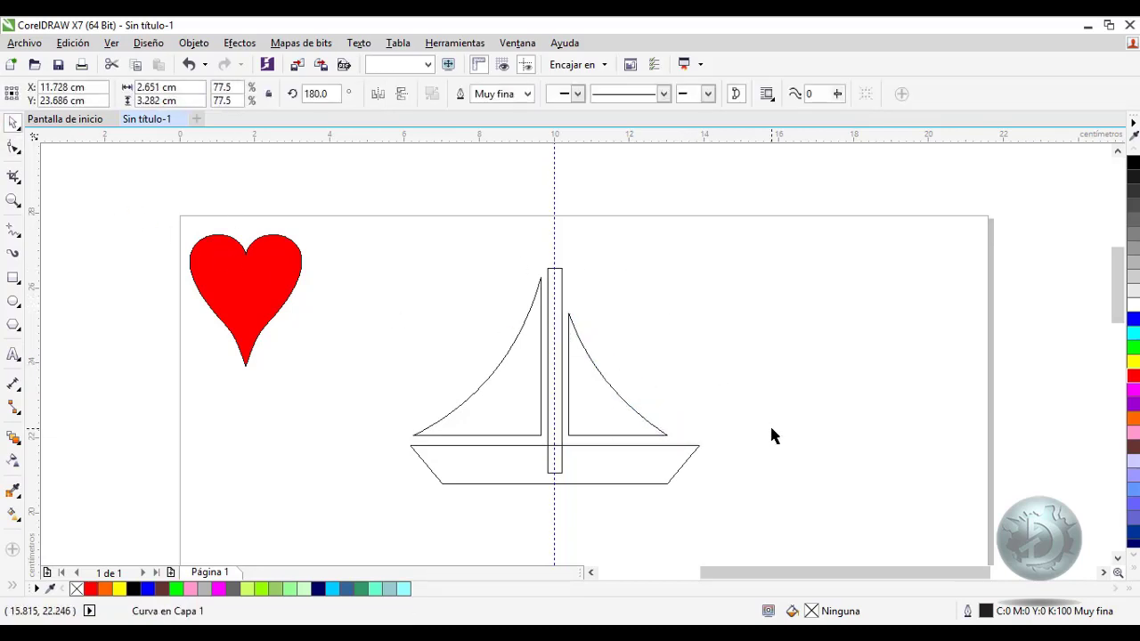
Fill both sails of the boat with yellow
left_click(603, 400)
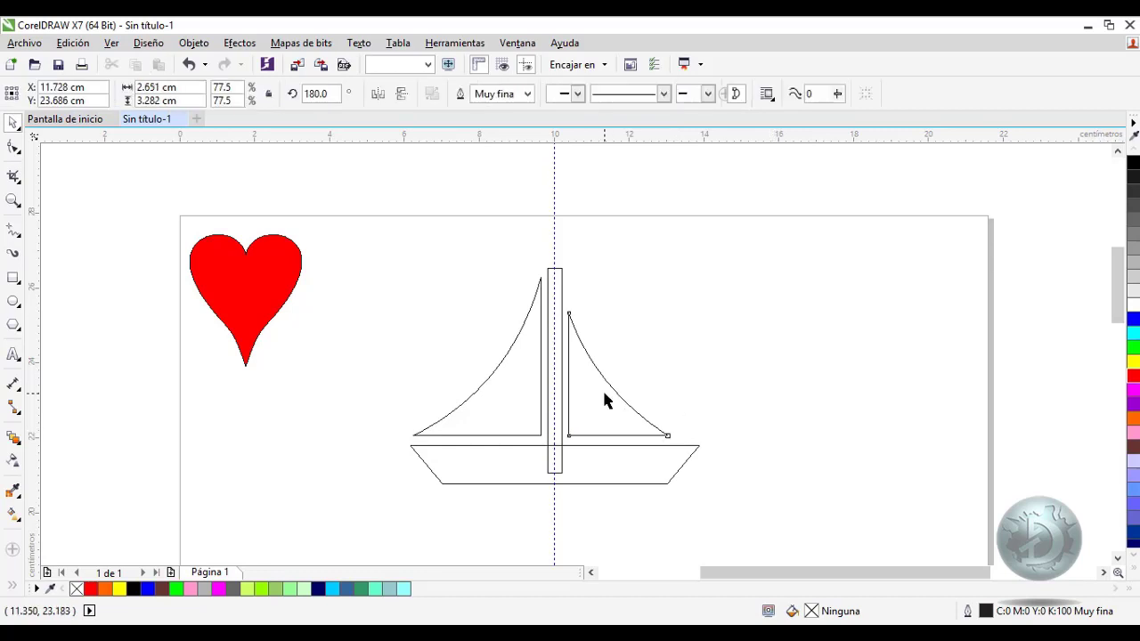
left_click(1132, 360)
left_click(503, 356)
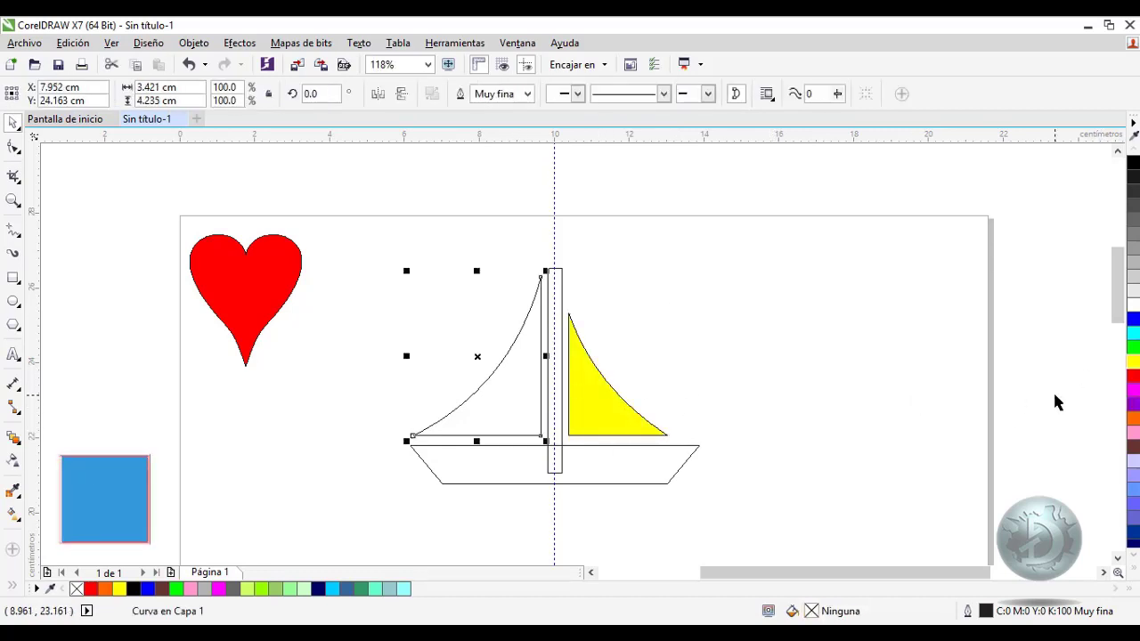
left_click(1133, 361)
Fill the mast with dark brown and the hull with orange
left_click(562, 294)
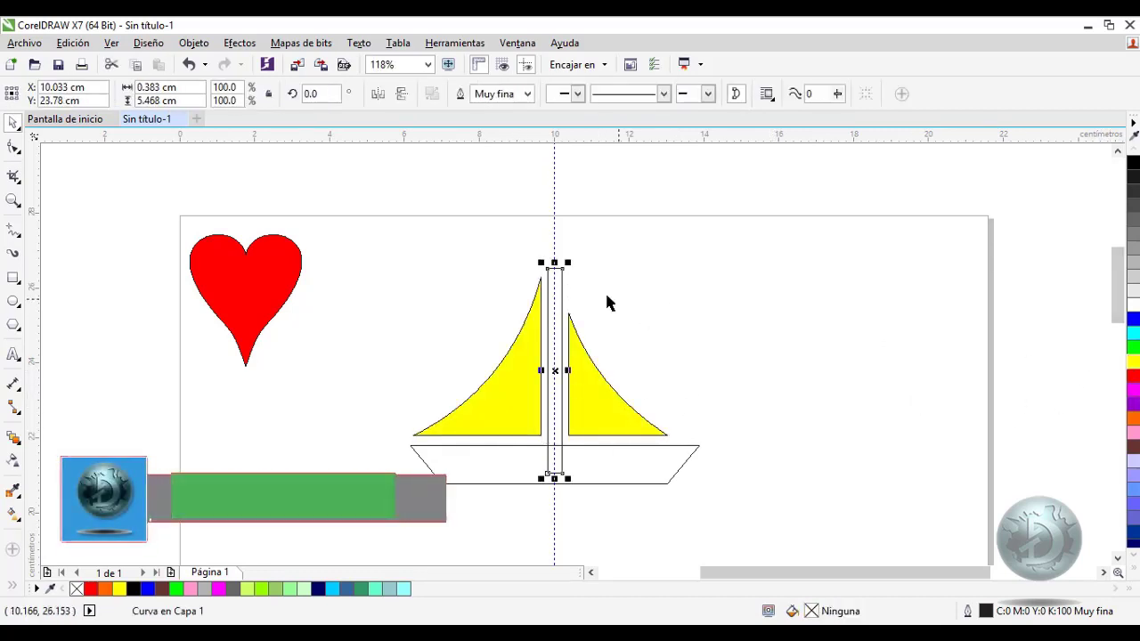
left_click(1133, 446)
left_click(683, 464)
left_click(1132, 416)
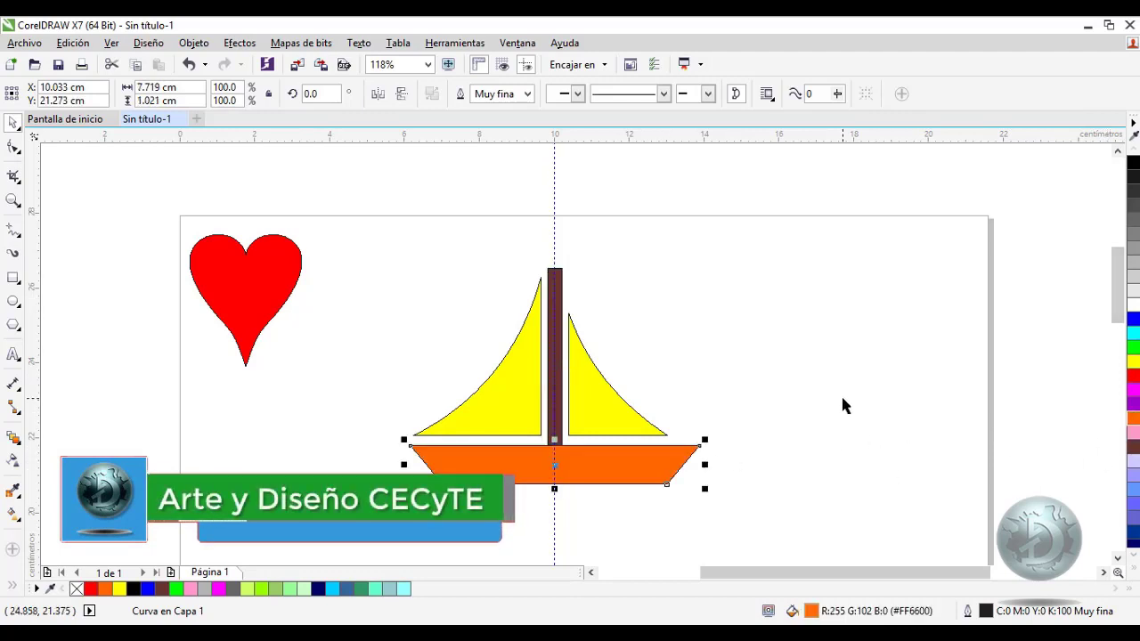
left_click(780, 448)
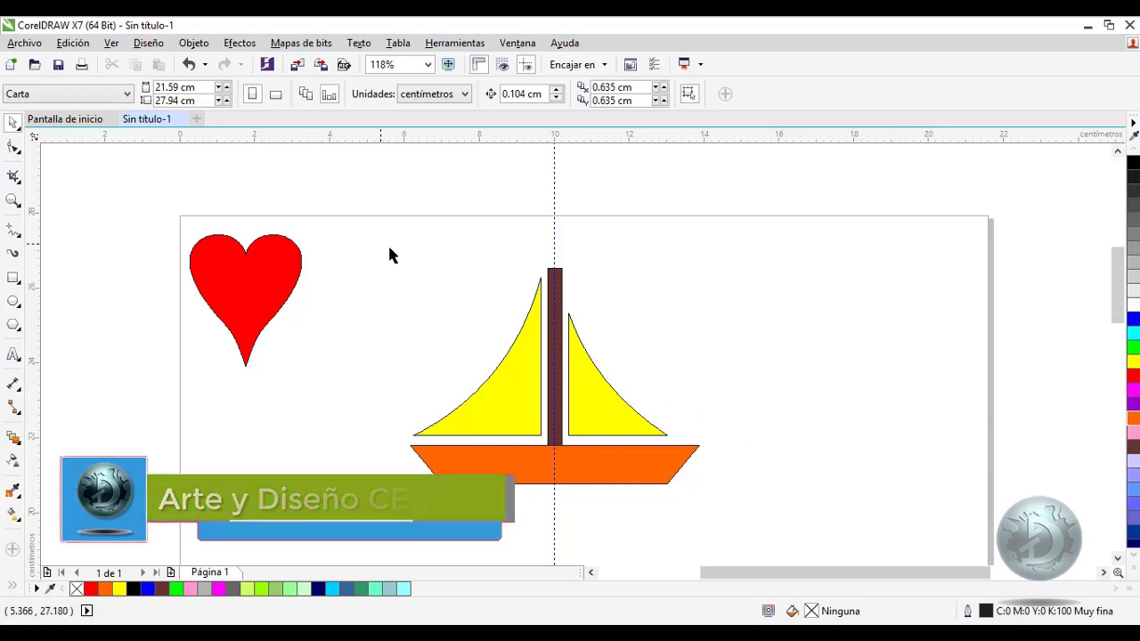
Group the four sailboat parts, then move the group to the page's upper right corner and shrink it to fit inside the page
left_click_drag(380, 244, 713, 507)
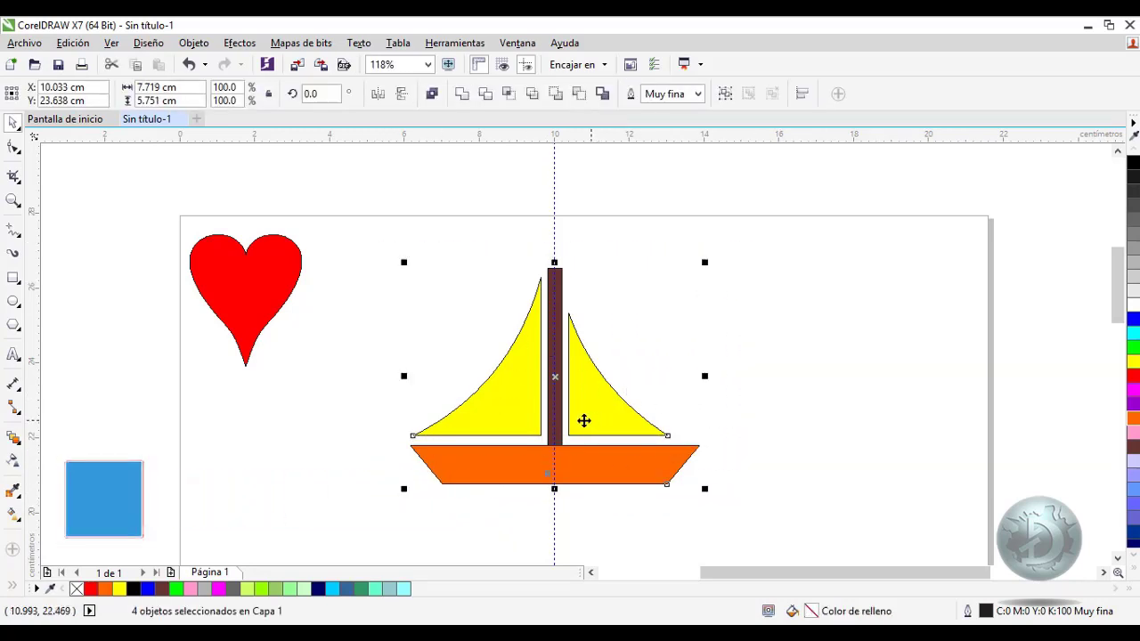
key("ctrl+g")
left_click_drag(575, 402, 890, 359)
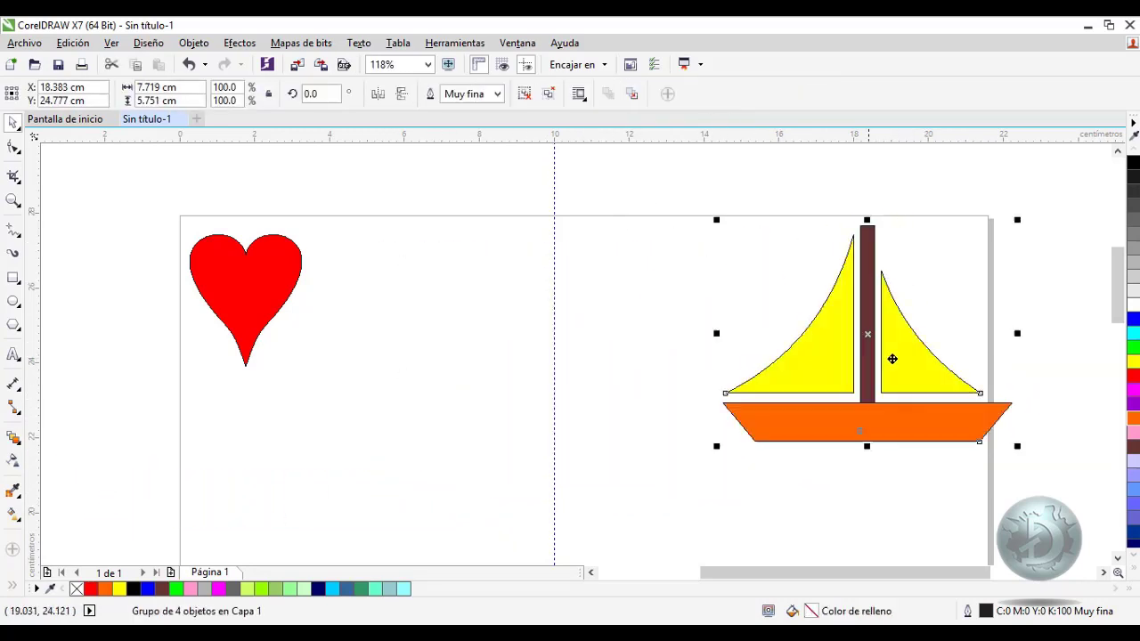
left_click_drag(715, 504, 816, 409)
left_click(872, 414)
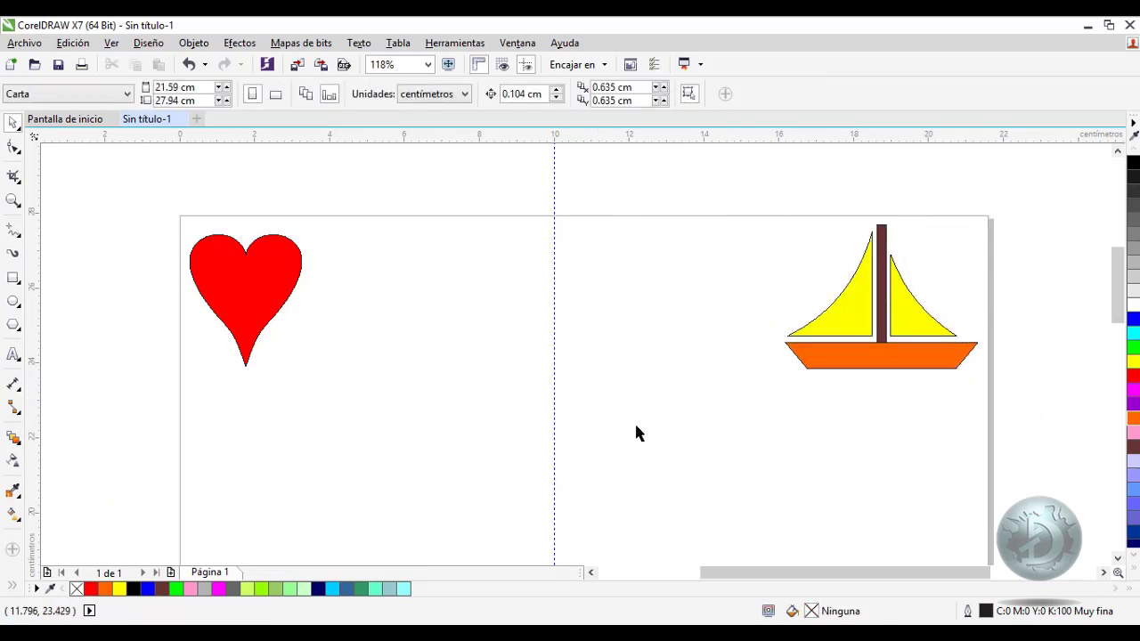
Draw an open three-segment half-petal outline left of the vertical guideline, starting and ending on the guideline
left_click(12, 231)
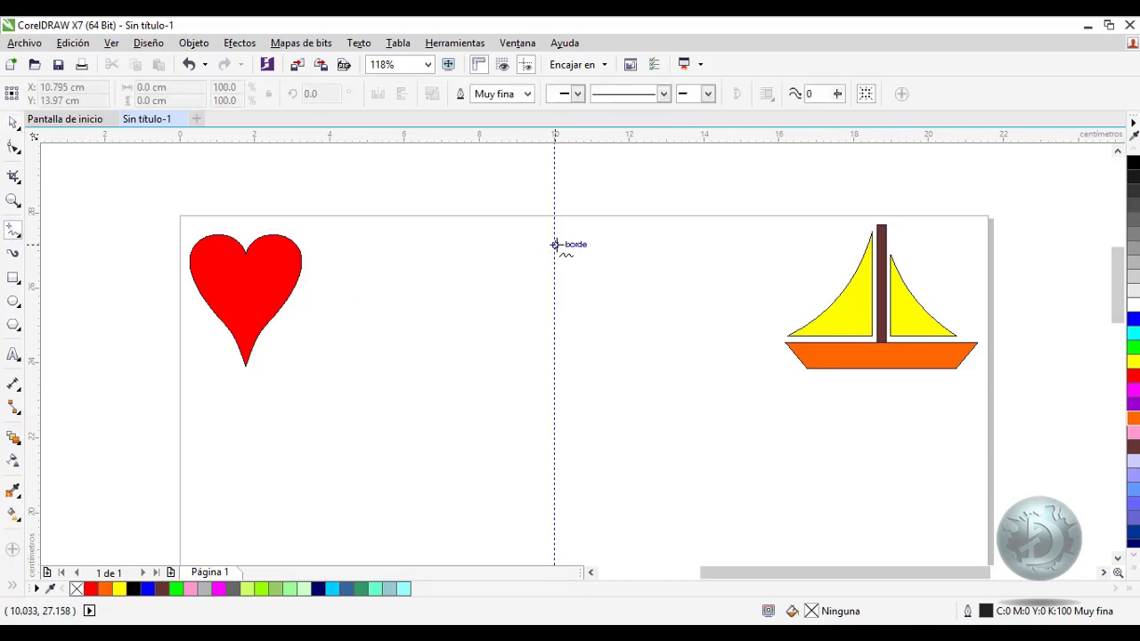
left_click(554, 245)
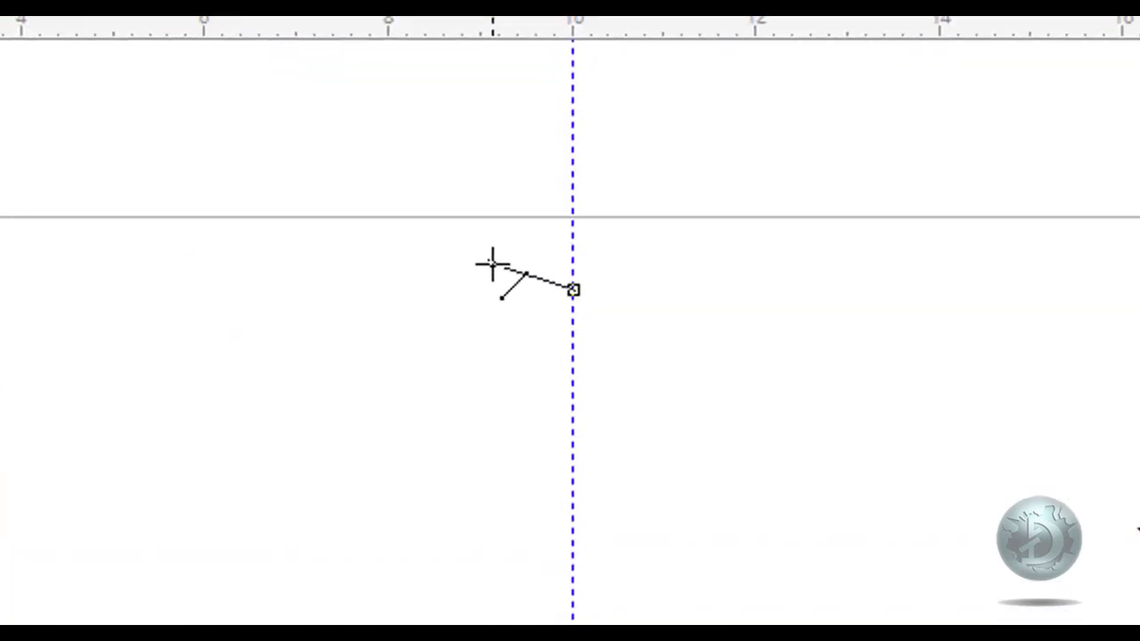
left_click(521, 235)
left_click(446, 362)
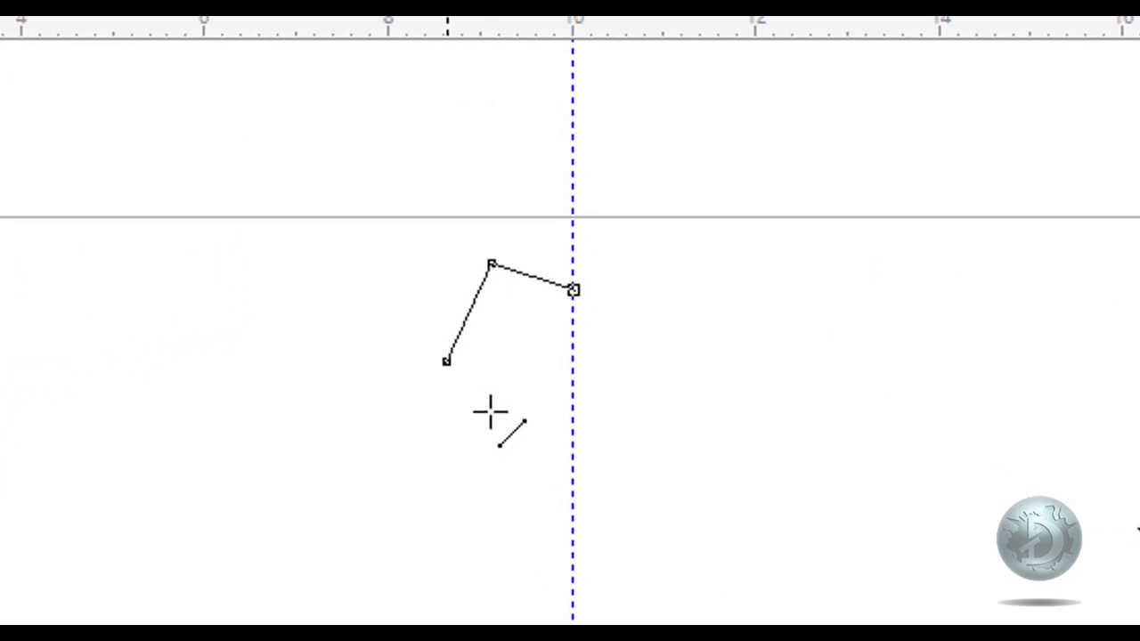
double_click(572, 514)
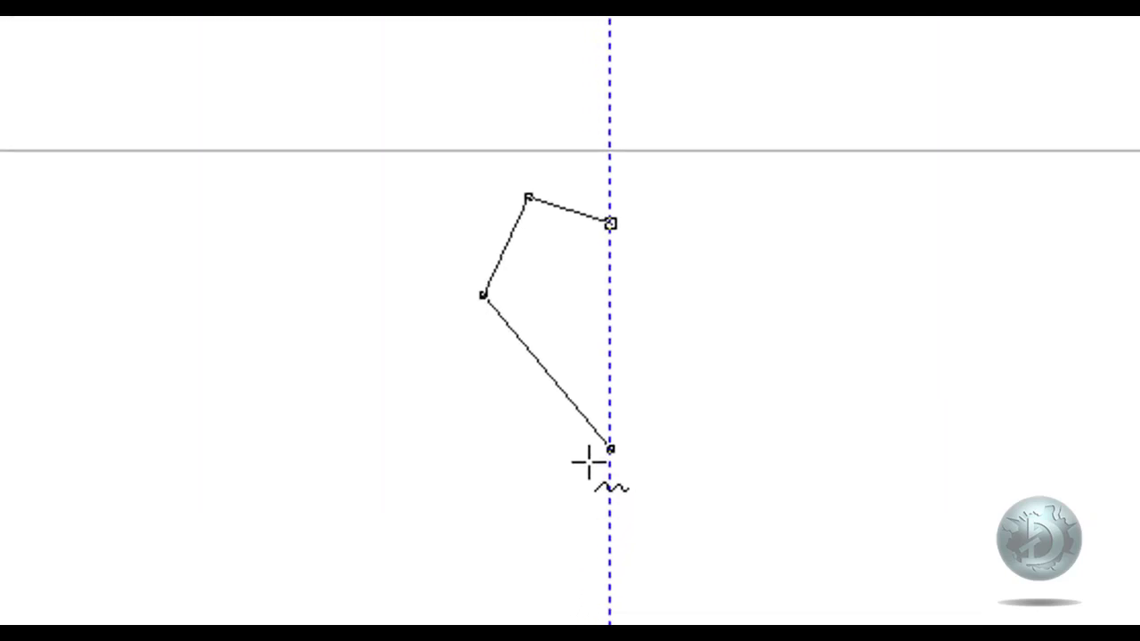
Draw a closed four-sided petal outline about 2.66 cm wide and 1.5 cm high, below and left of the half petal
left_click(552, 530)
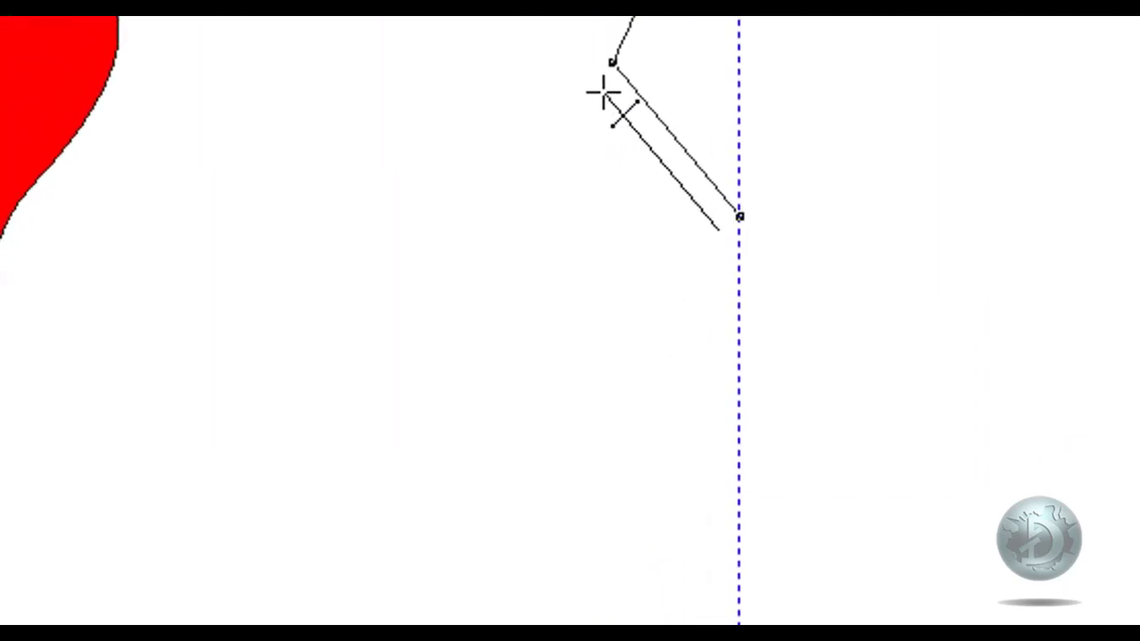
left_click(602, 91)
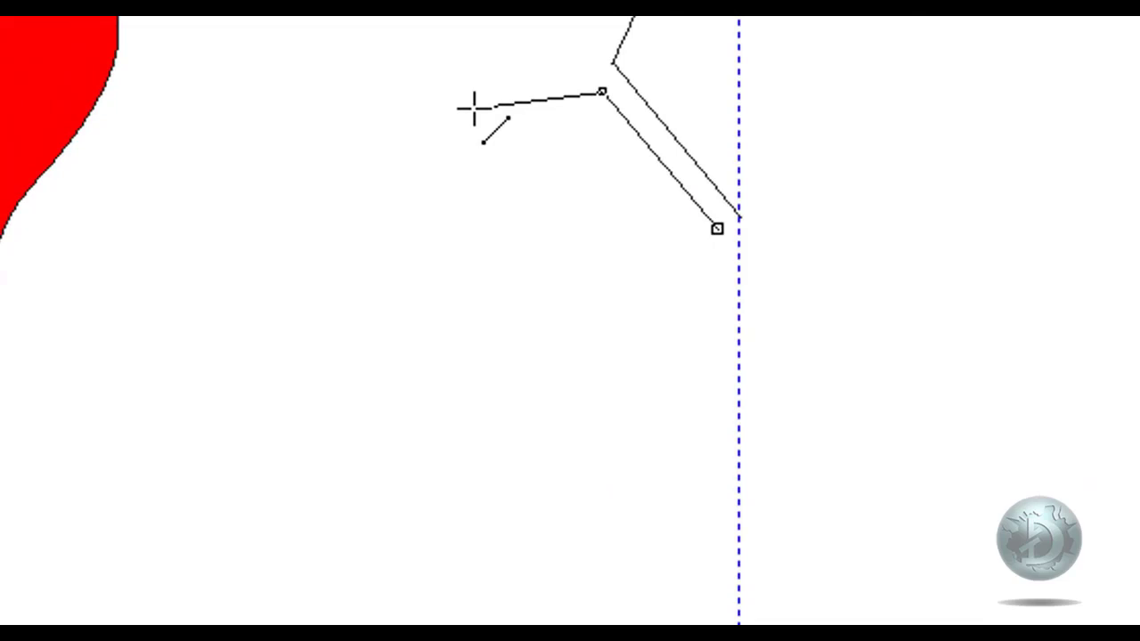
left_click(473, 108)
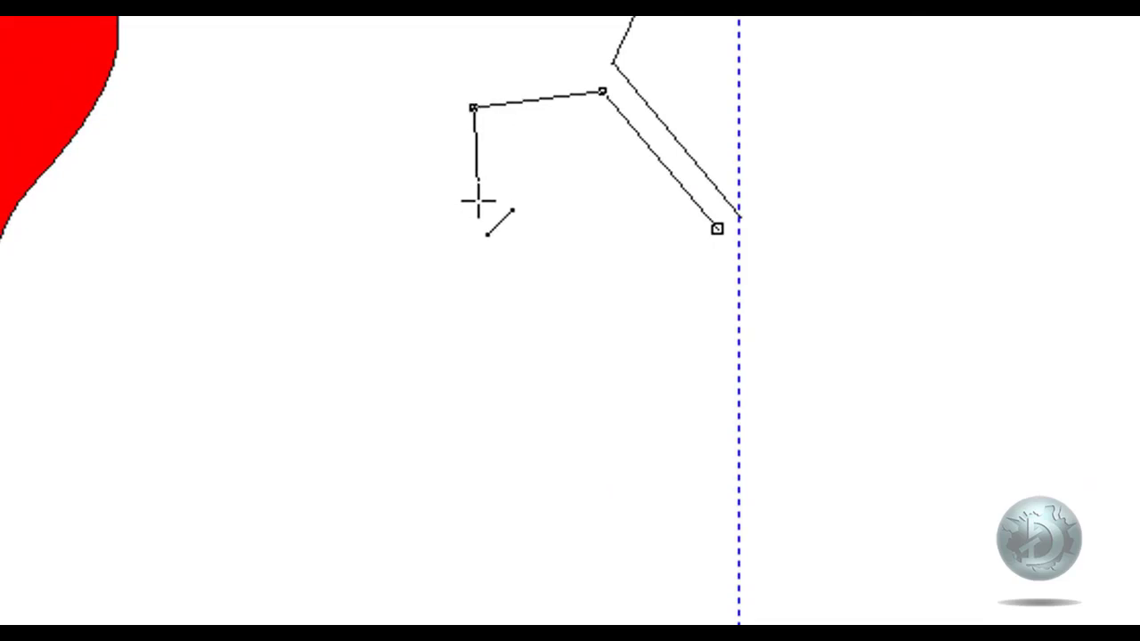
left_click(512, 222)
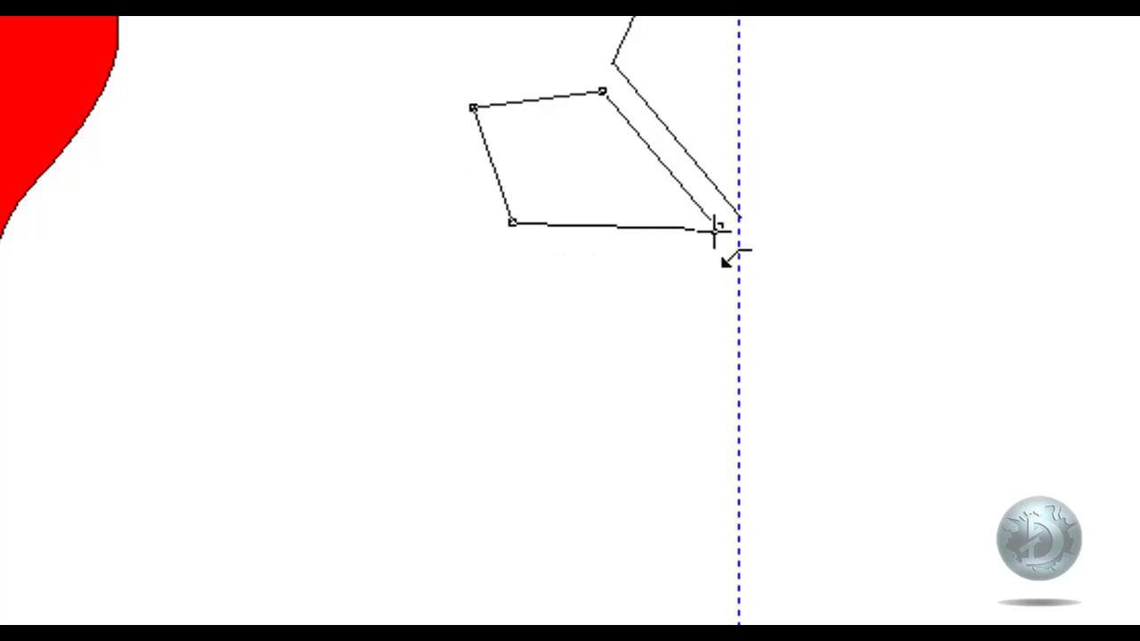
left_click(715, 229)
key("space")
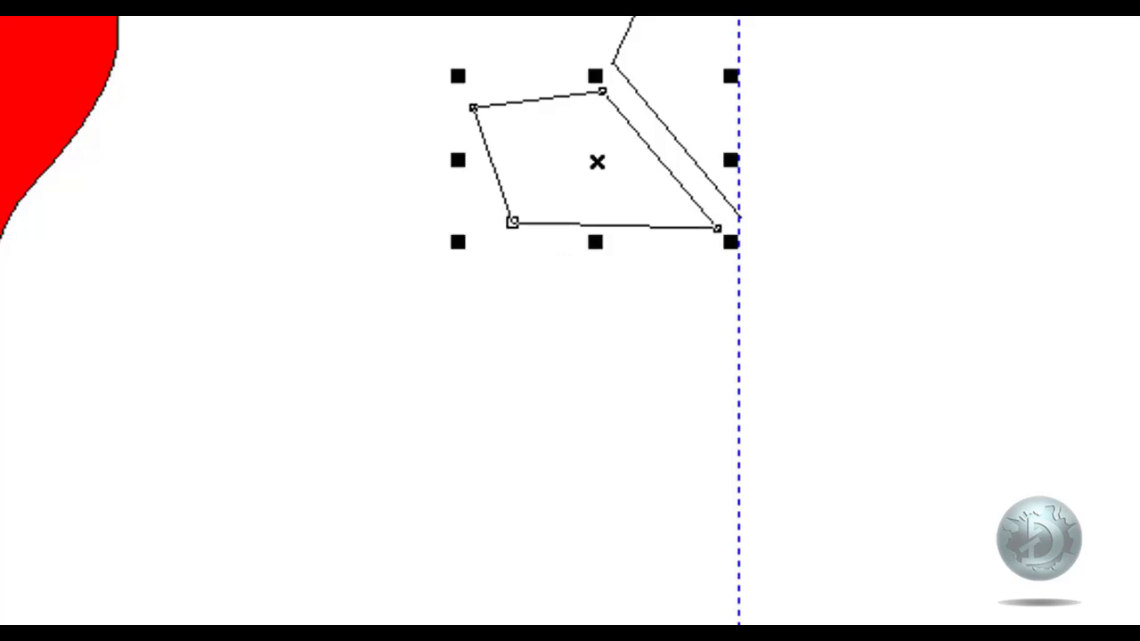
left_click(363, 57)
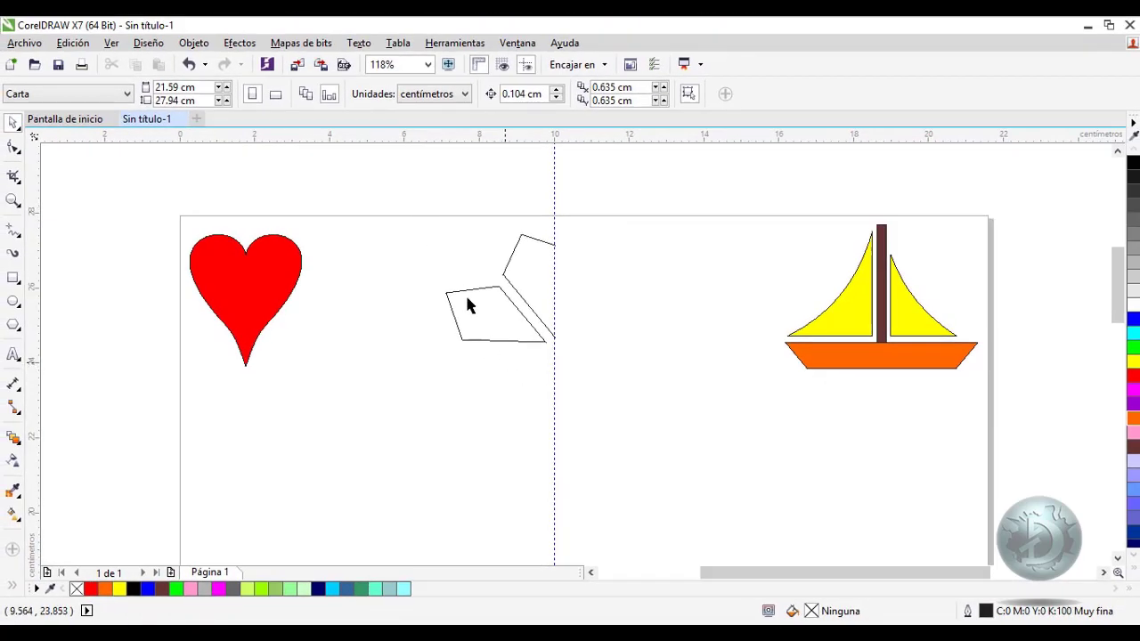
Reshape the straight-edged petal and half-petal outlines into smooth, rounded teardrop curves with pointed inner ends
left_click(509, 338)
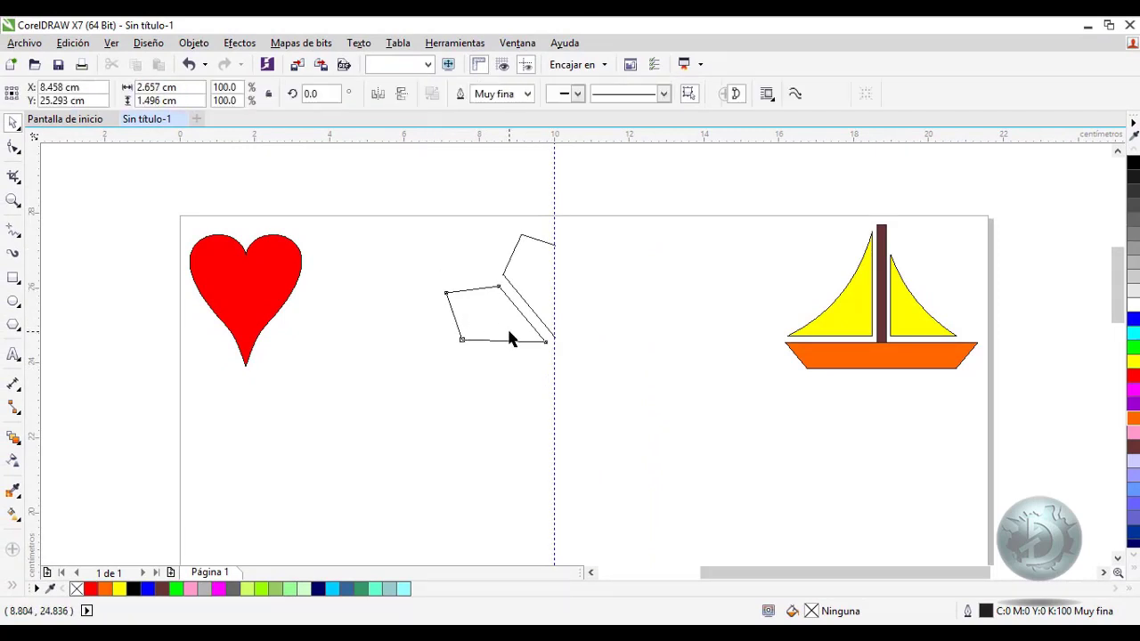
left_click(450, 274)
left_click(476, 311)
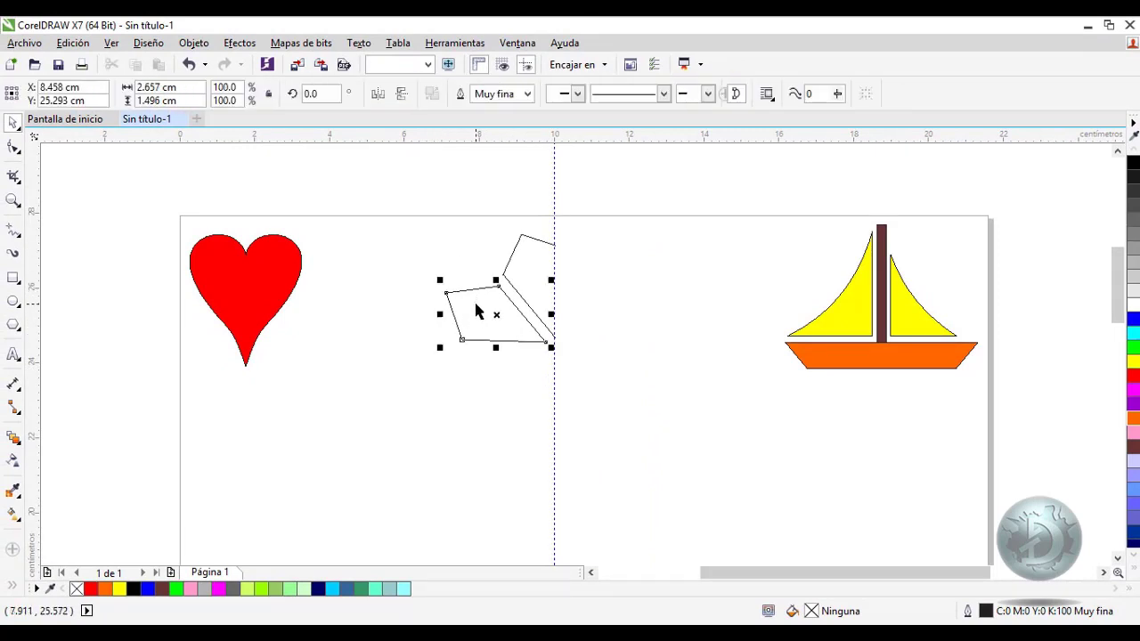
left_click(13, 147)
left_click_drag(448, 303, 484, 244)
left_click_drag(602, 356, 495, 210)
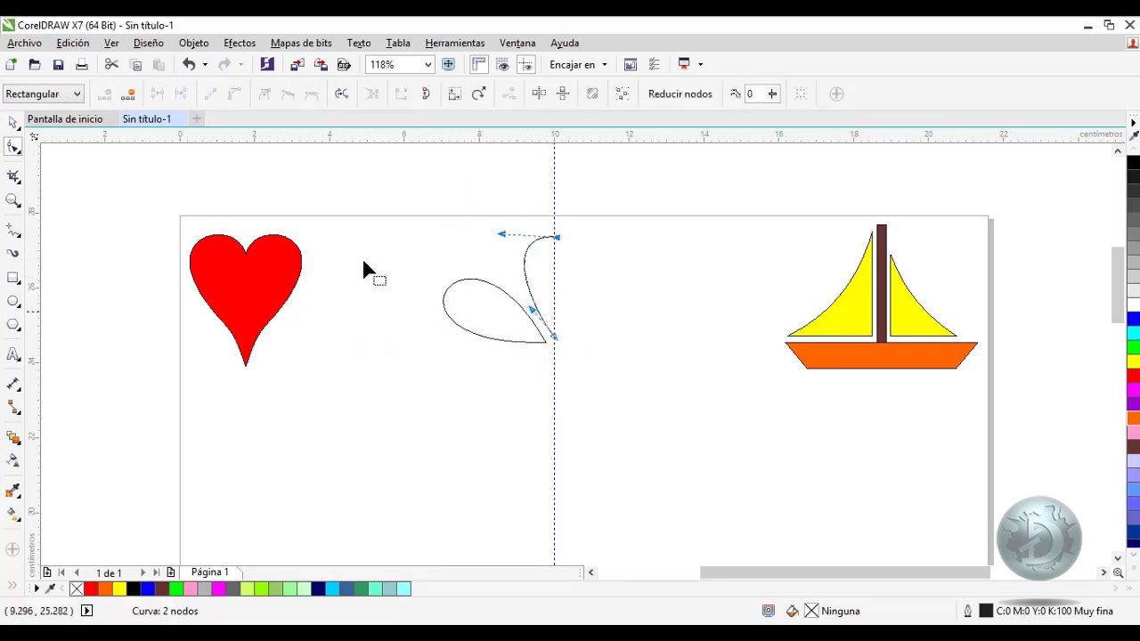
Mirror a copy of the petal and half petal vertically, placing it directly below the originals
left_click(13, 122)
left_click(409, 362)
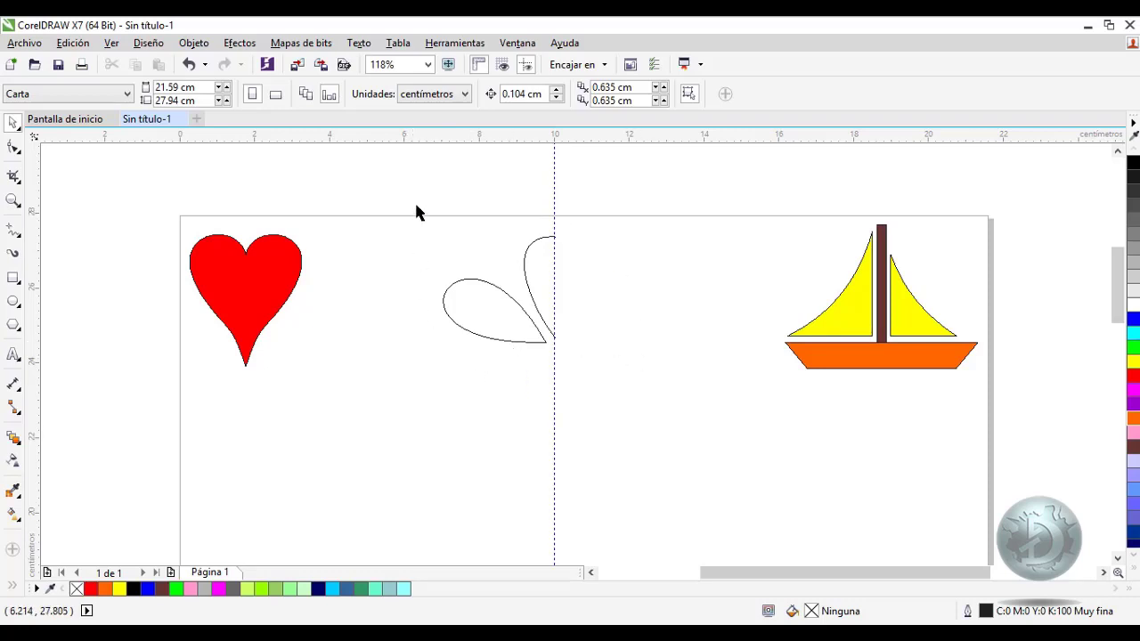
left_click_drag(415, 211, 627, 372)
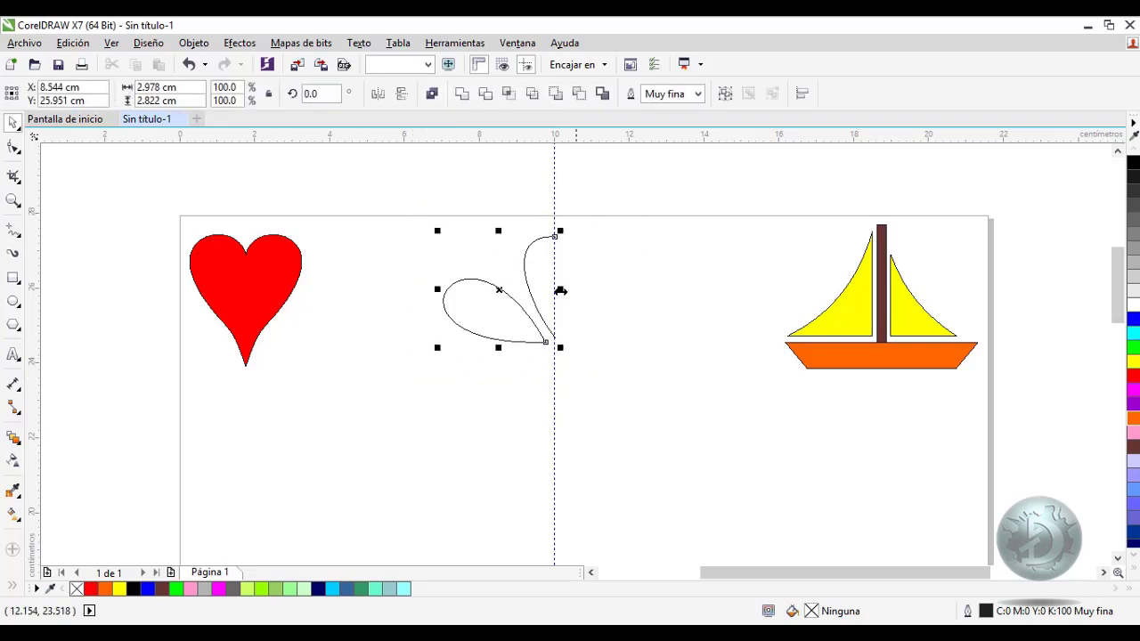
left_click(660, 325)
left_click_drag(411, 217, 578, 320)
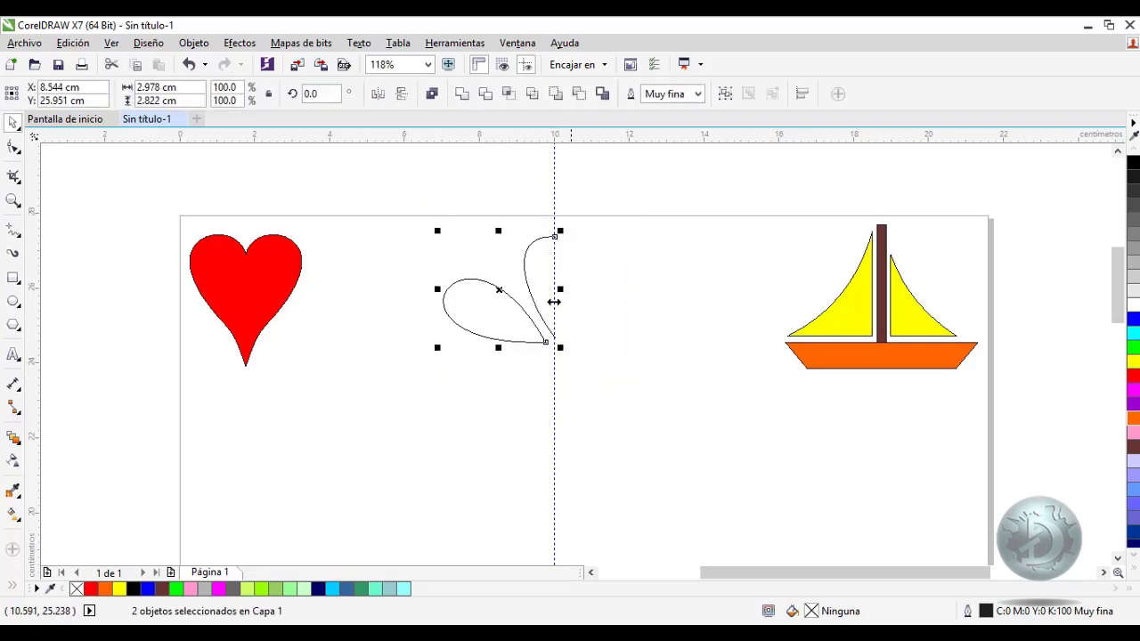
left_click_drag(497, 232, 513, 374)
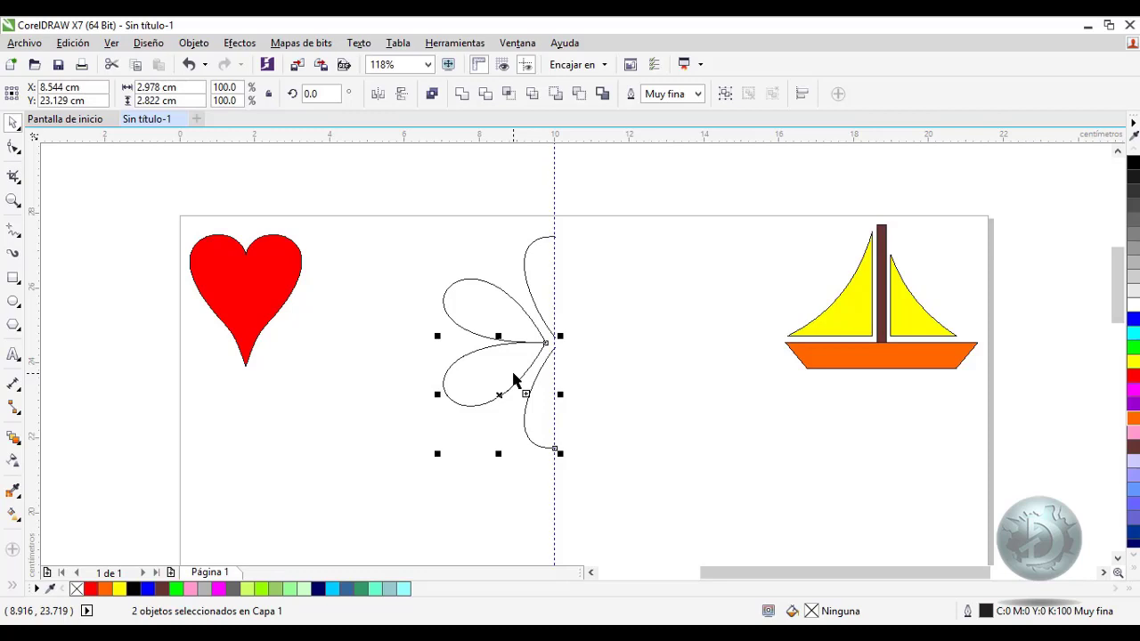
Nudge the mirrored lower petals down three 0.104 cm increments to leave a small gap beneath the upper ones
key("Down")
key("Down")
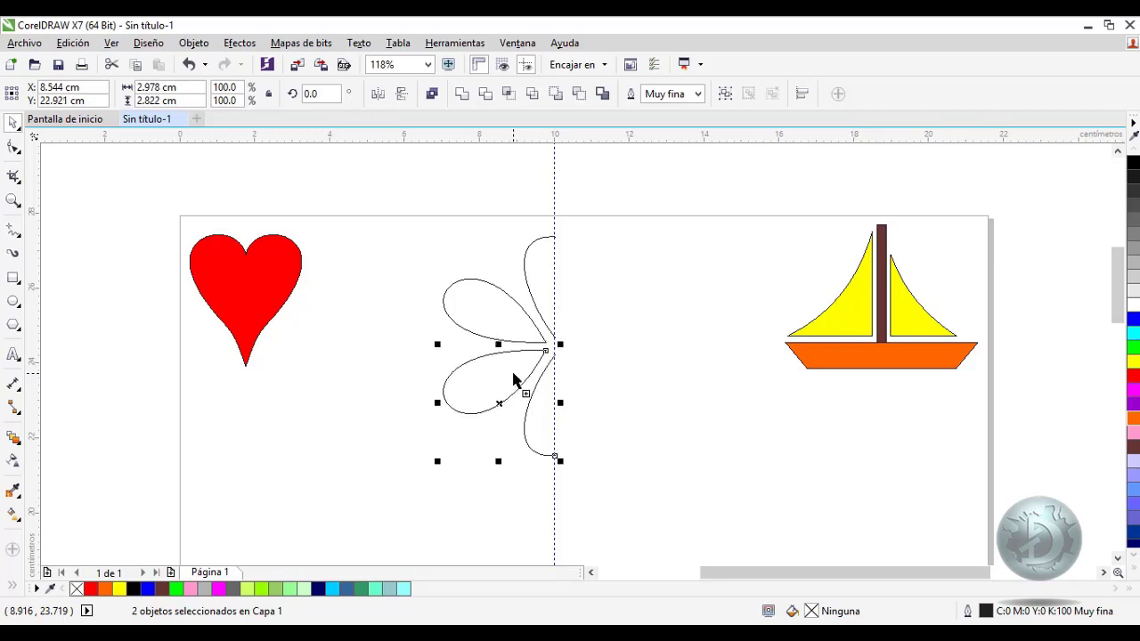
key("Down")
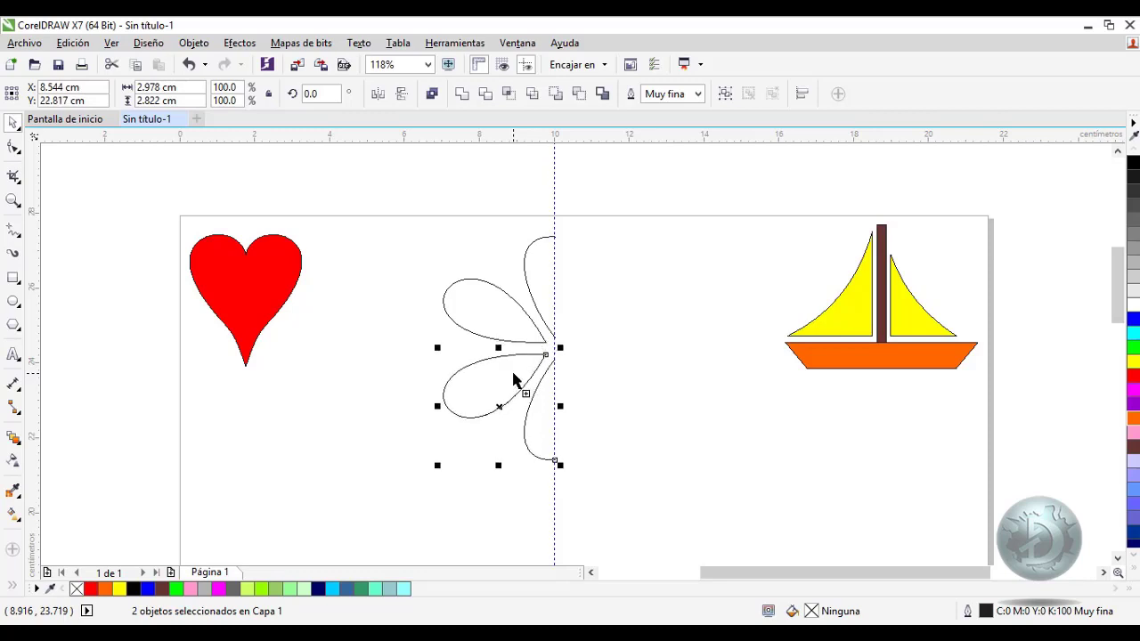
Mirror a copy of all four petal outlines horizontally to the right side of the vertical guideline
left_click(607, 383)
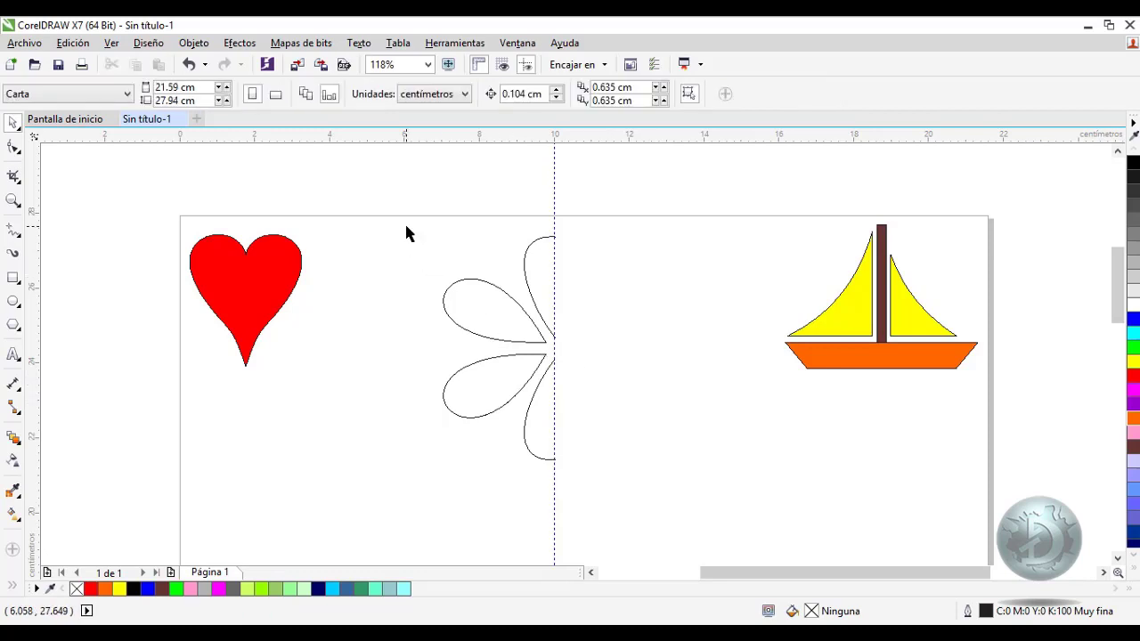
left_click_drag(404, 224, 629, 494)
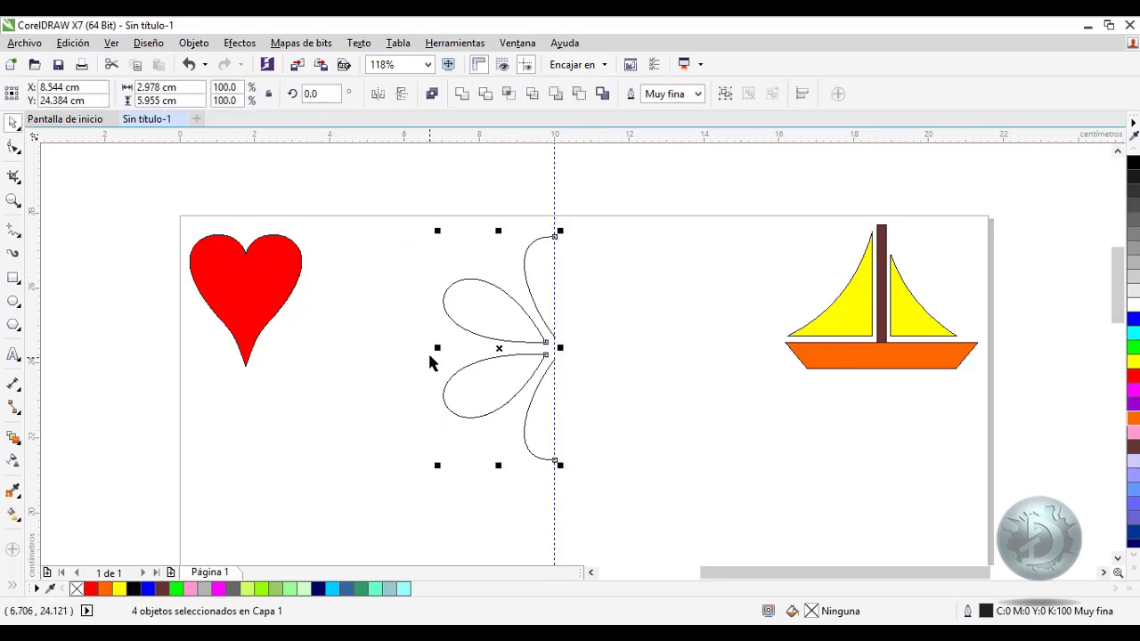
left_click_drag(437, 349, 594, 345)
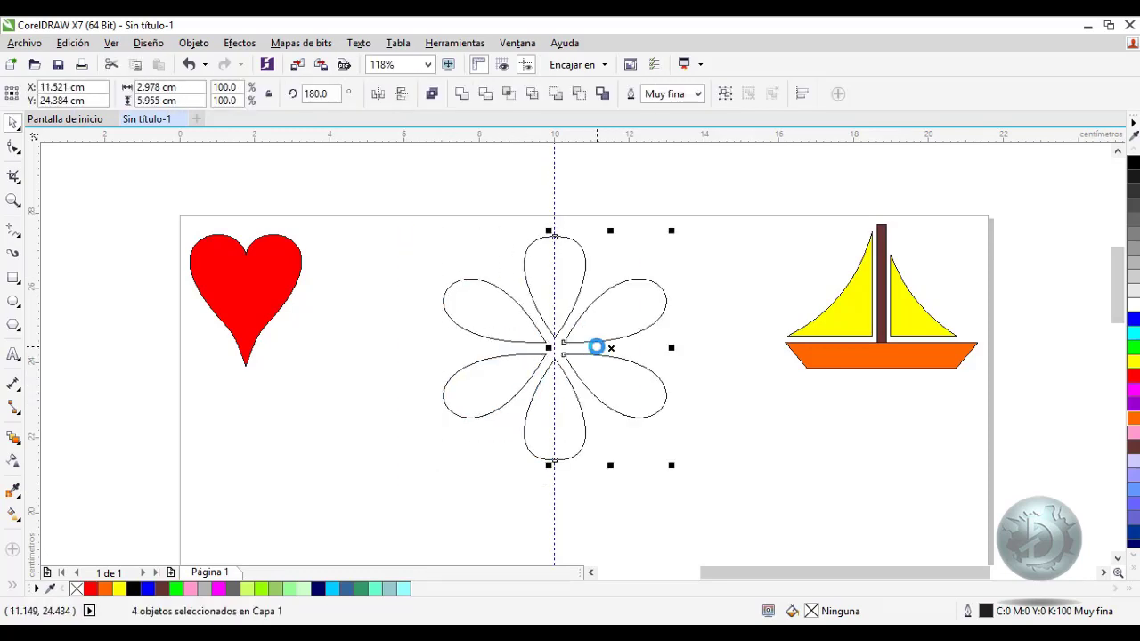
Combine the two halves of the upper center petal and join their outer and inner node pairs into a closed curve
left_click(557, 329)
left_click(526, 283)
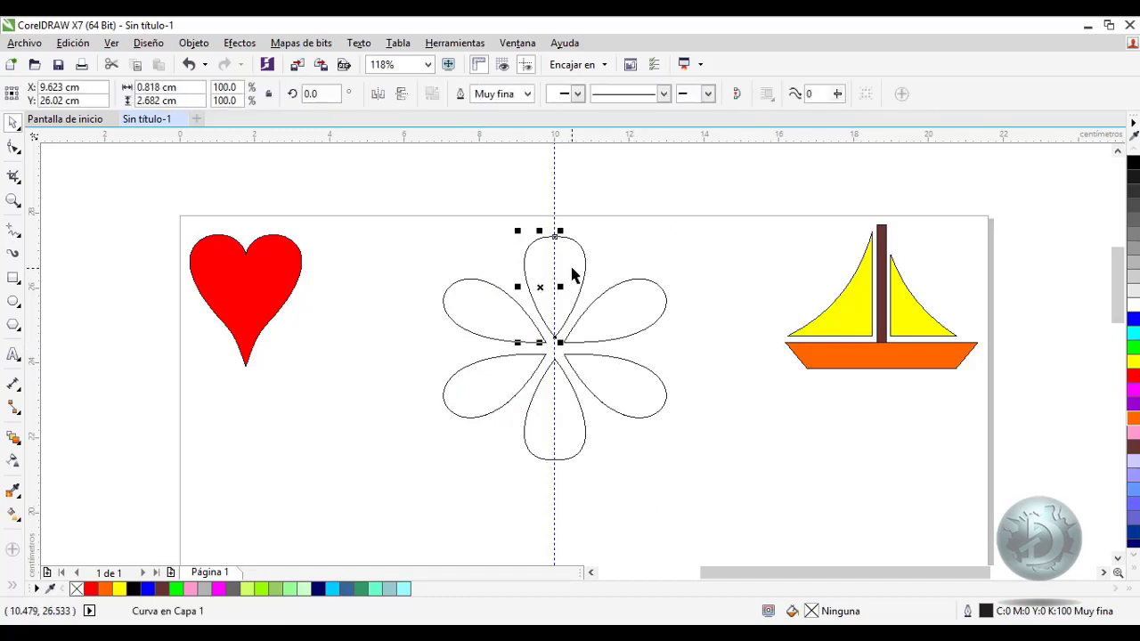
left_click(583, 267, "shift")
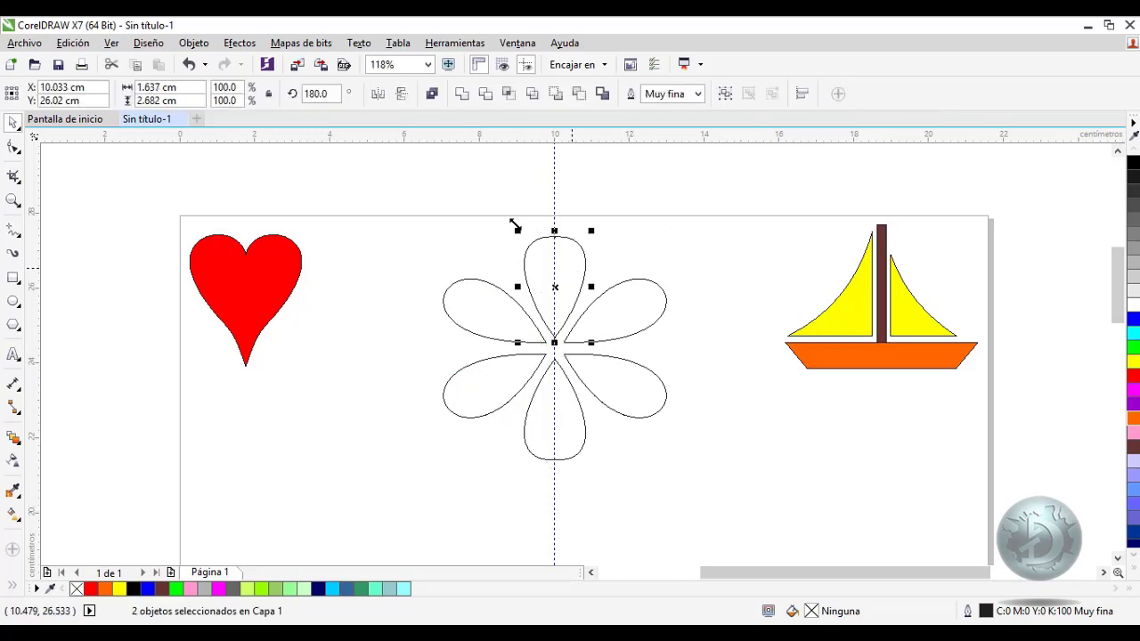
left_click(432, 93)
left_click(13, 145)
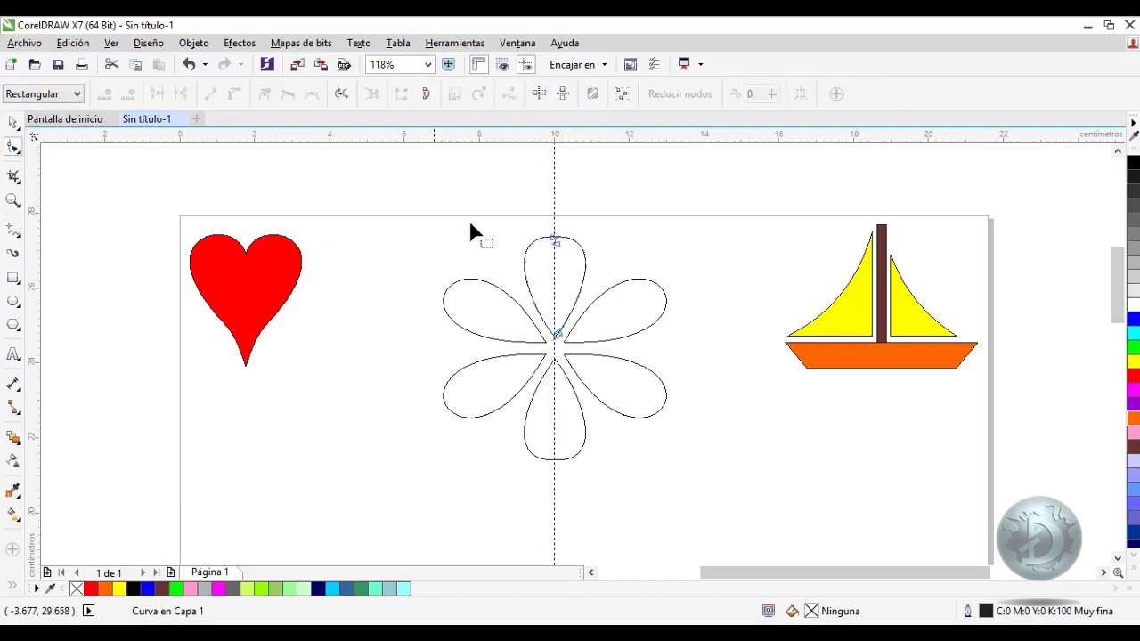
left_click_drag(534, 221, 570, 260)
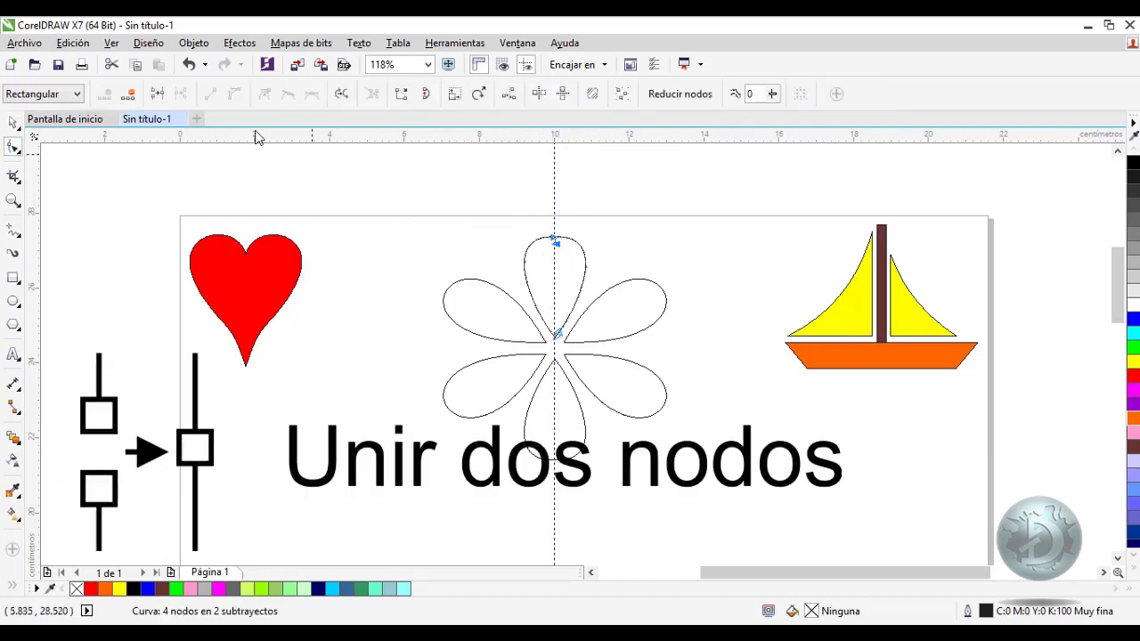
left_click(157, 93)
left_click_drag(534, 361, 586, 318)
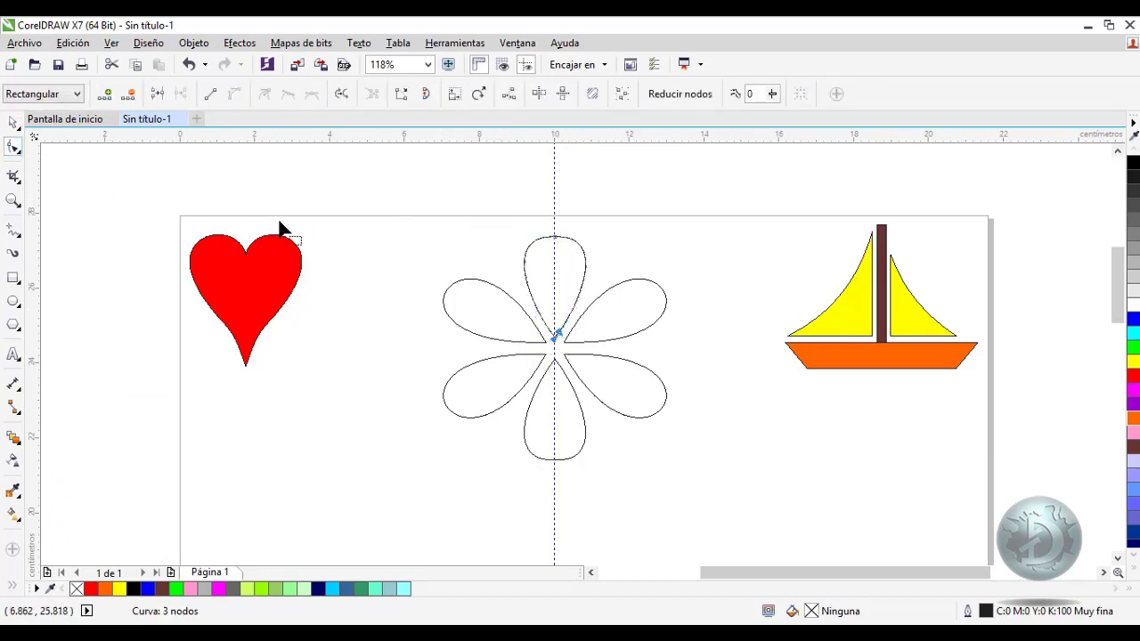
left_click(158, 96)
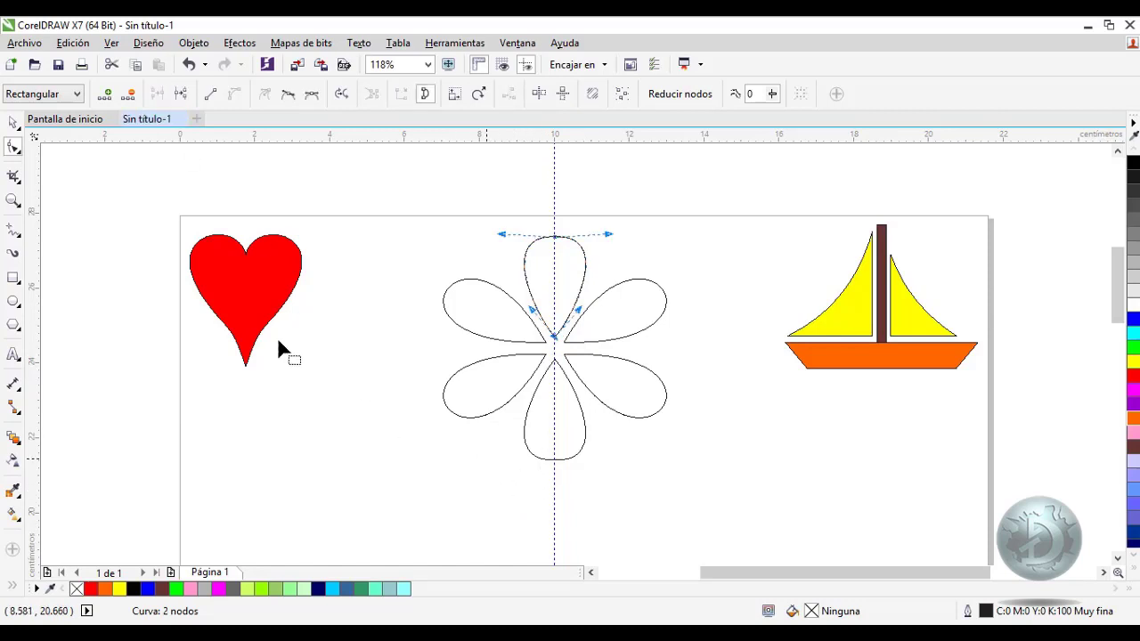
Combine the two halves of the lower center petal and join their inner and outer node pairs into a closed curve
left_click(13, 122)
left_click(529, 441)
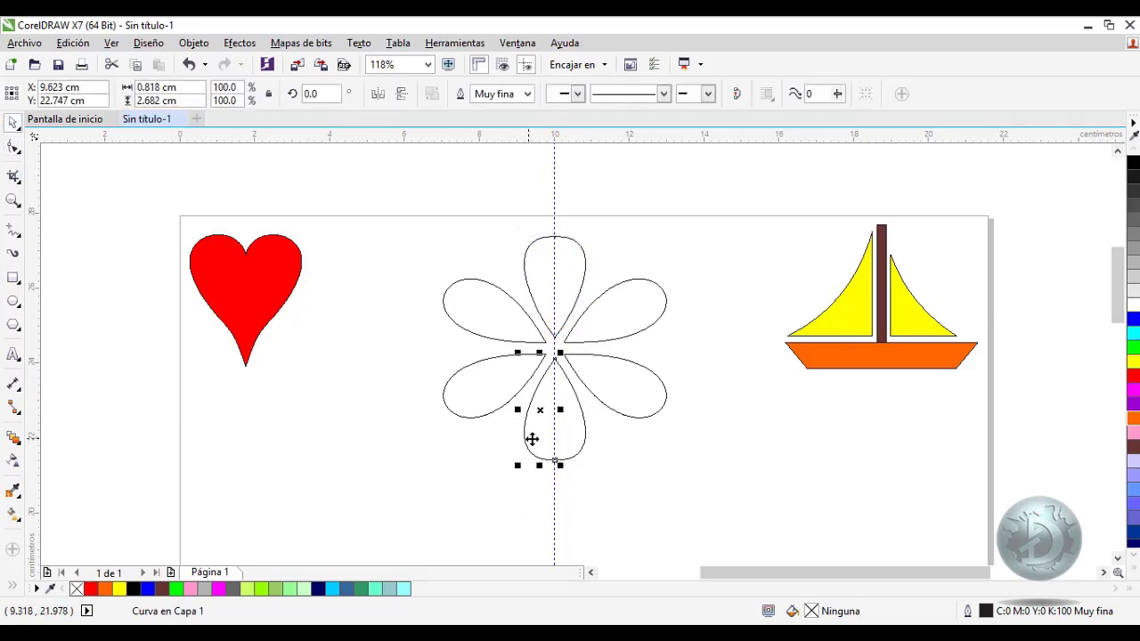
left_click(540, 378, "shift")
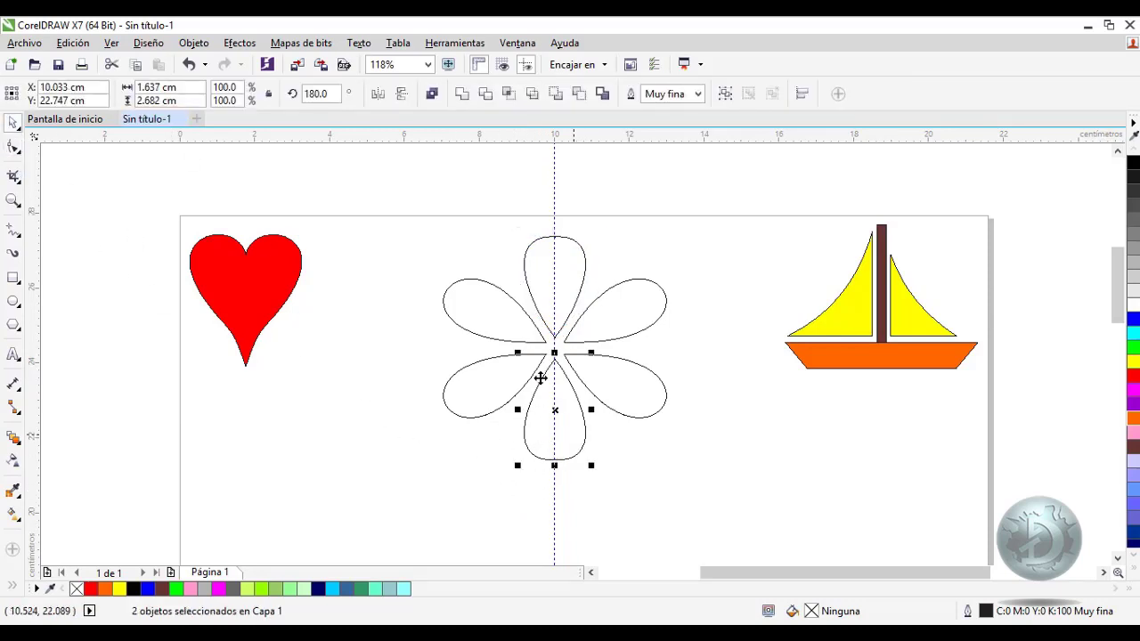
left_click(432, 94)
left_click(14, 147)
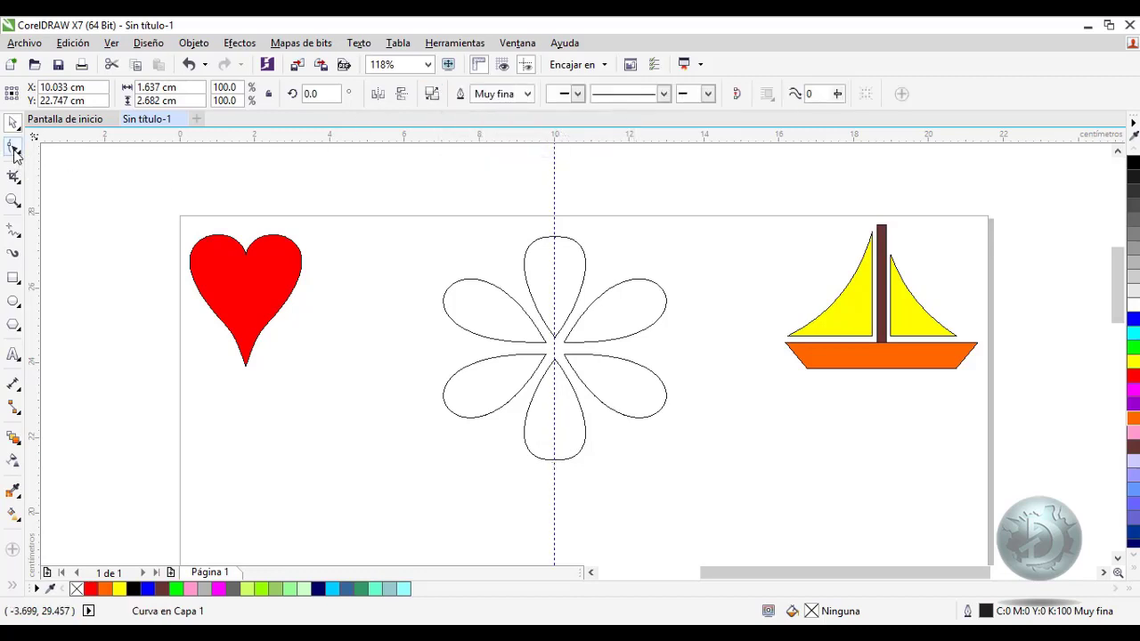
left_click_drag(550, 360, 587, 383)
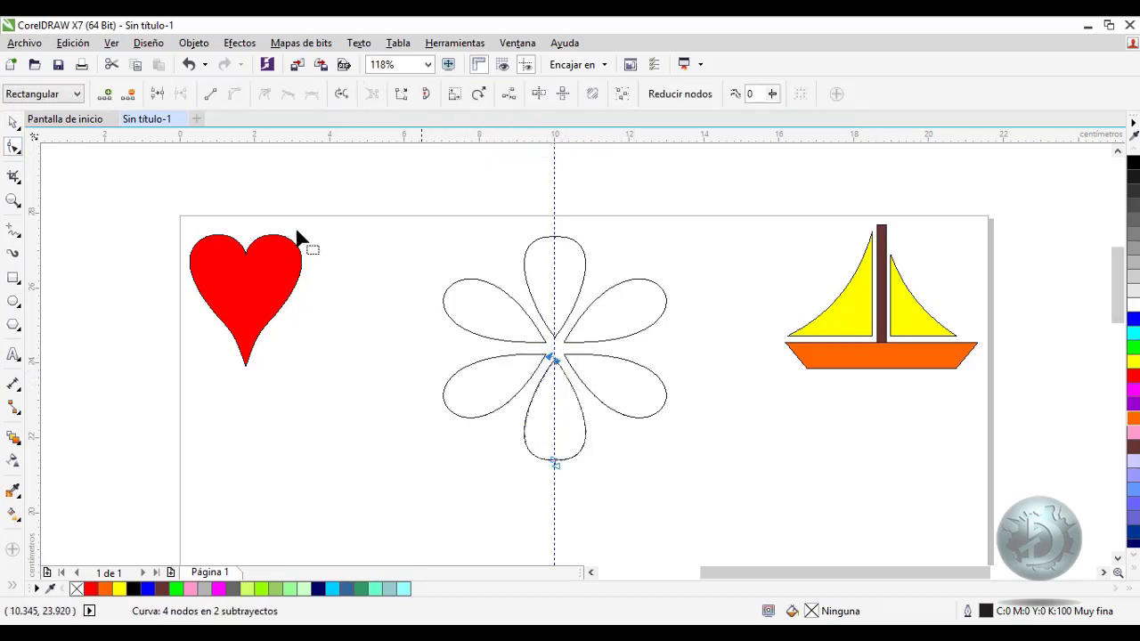
left_click(157, 94)
left_click_drag(546, 475, 568, 449)
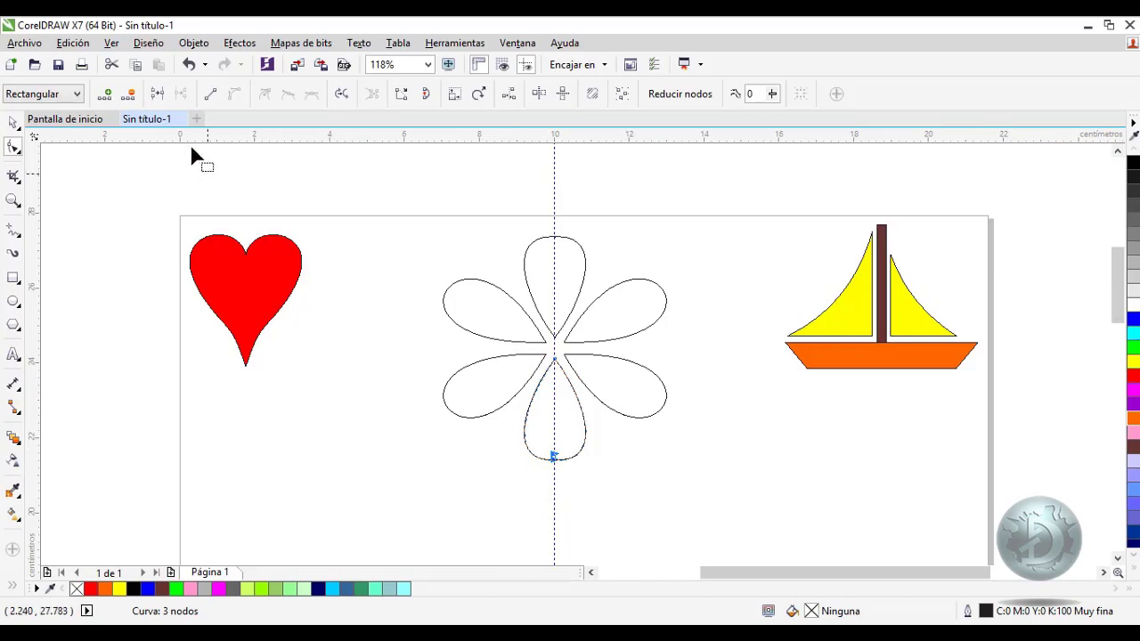
left_click(158, 93)
Delete the outer end node of the lower and upper center petals to round their tips
left_click(443, 478)
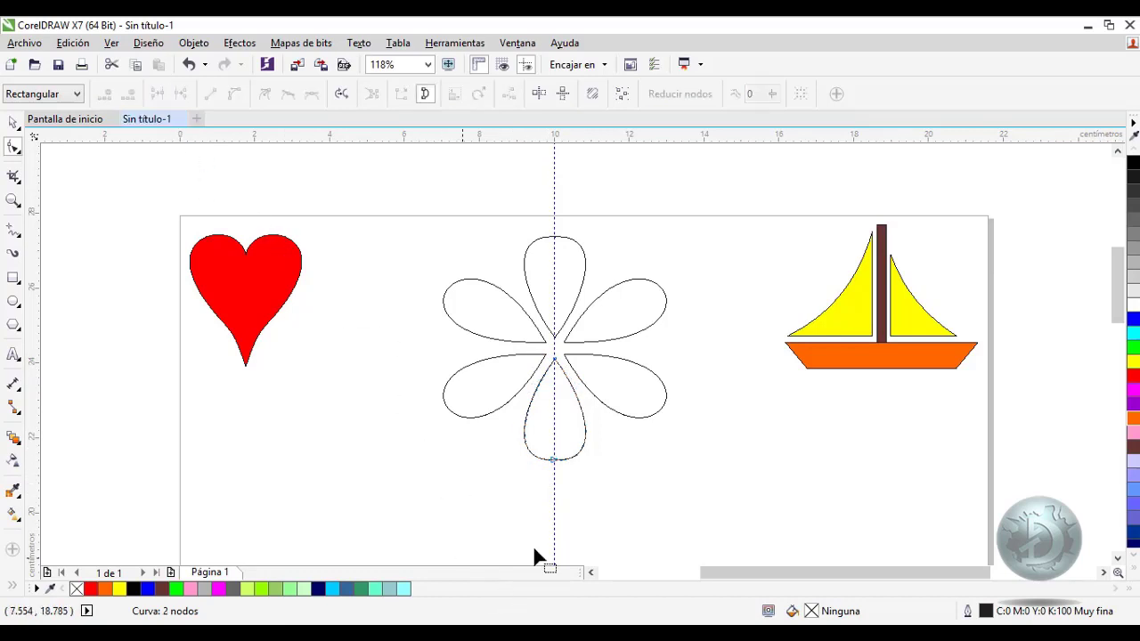
left_click(553, 463)
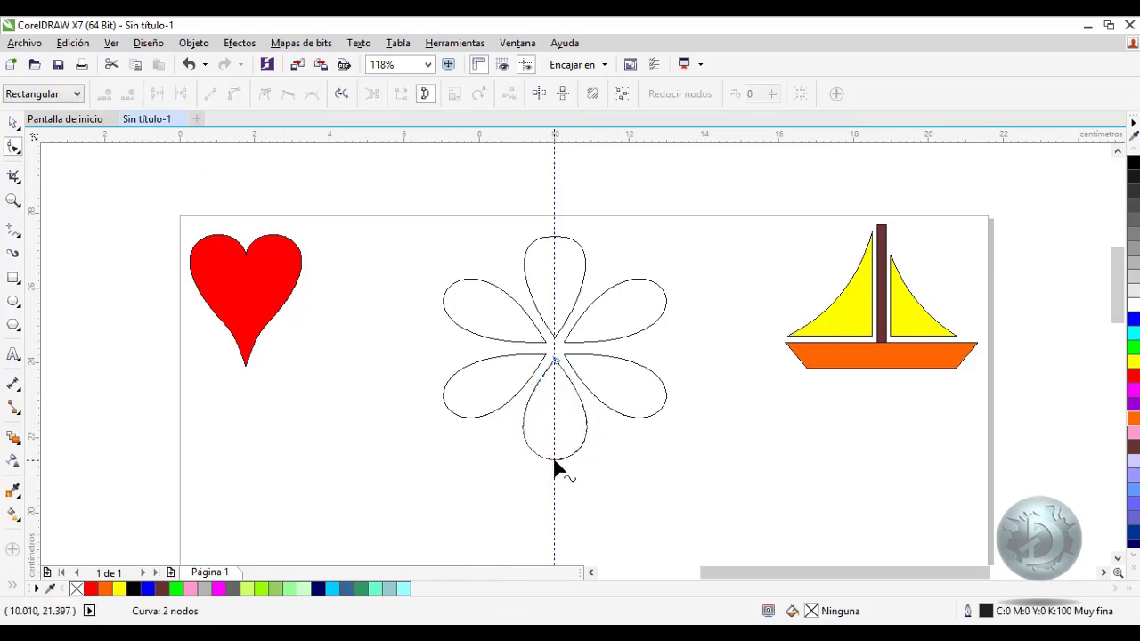
left_click(558, 251)
double_click(556, 237)
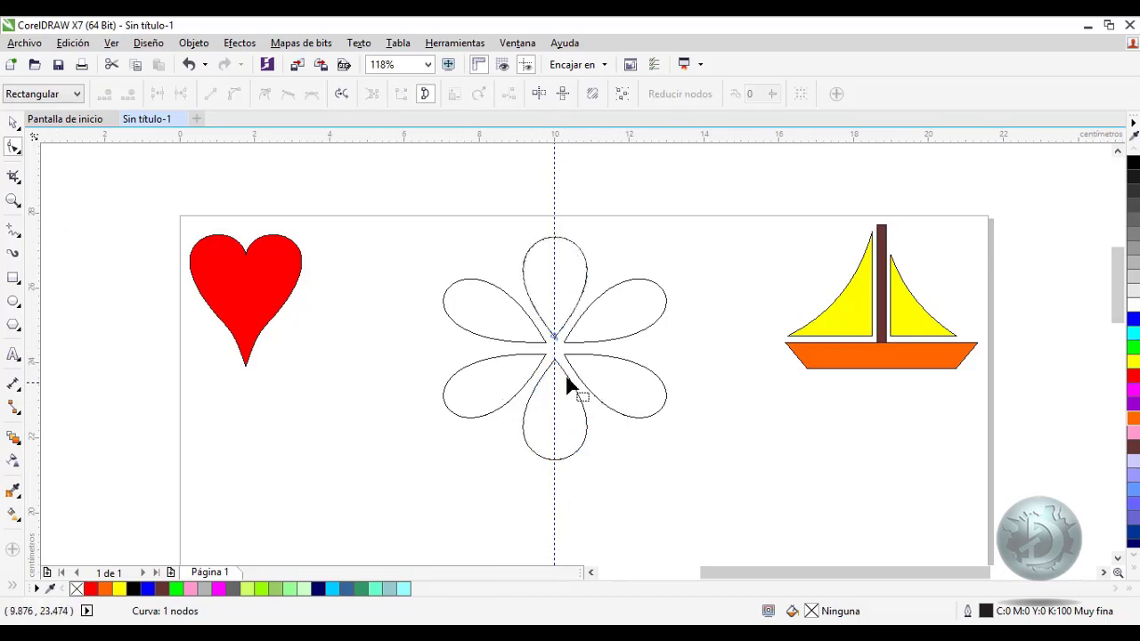
left_click(16, 124)
left_click(445, 267)
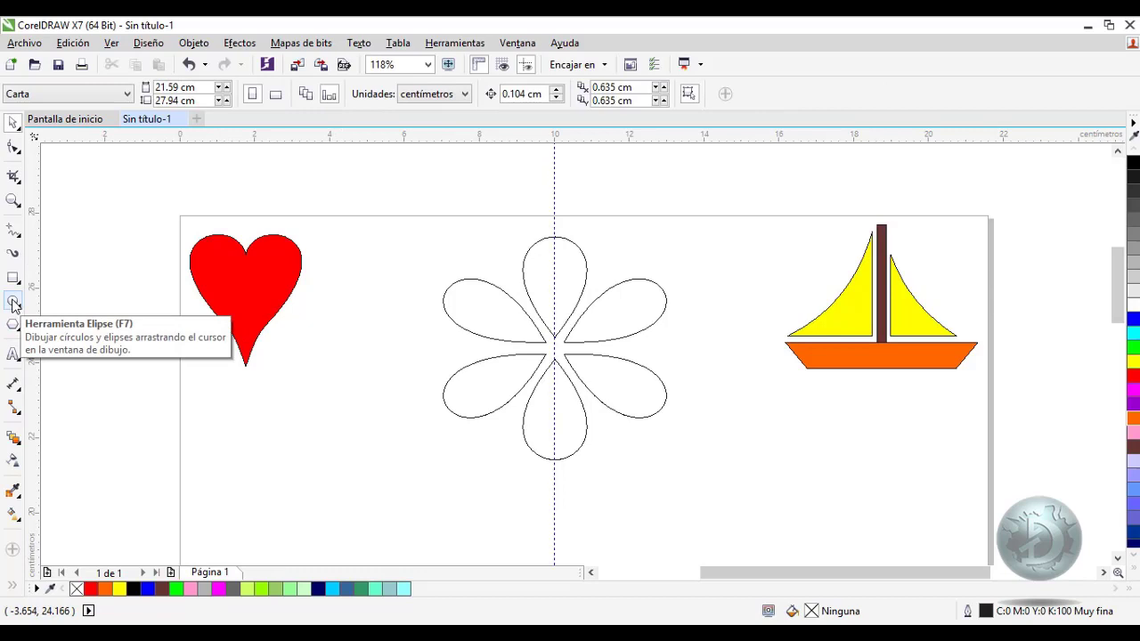
Draw a half-circle arc about 1.05 cm wide and 1.8 cm high left of the guideline, over the petals' inner ends
left_click(11, 233)
left_click_drag(553, 303, 552, 375)
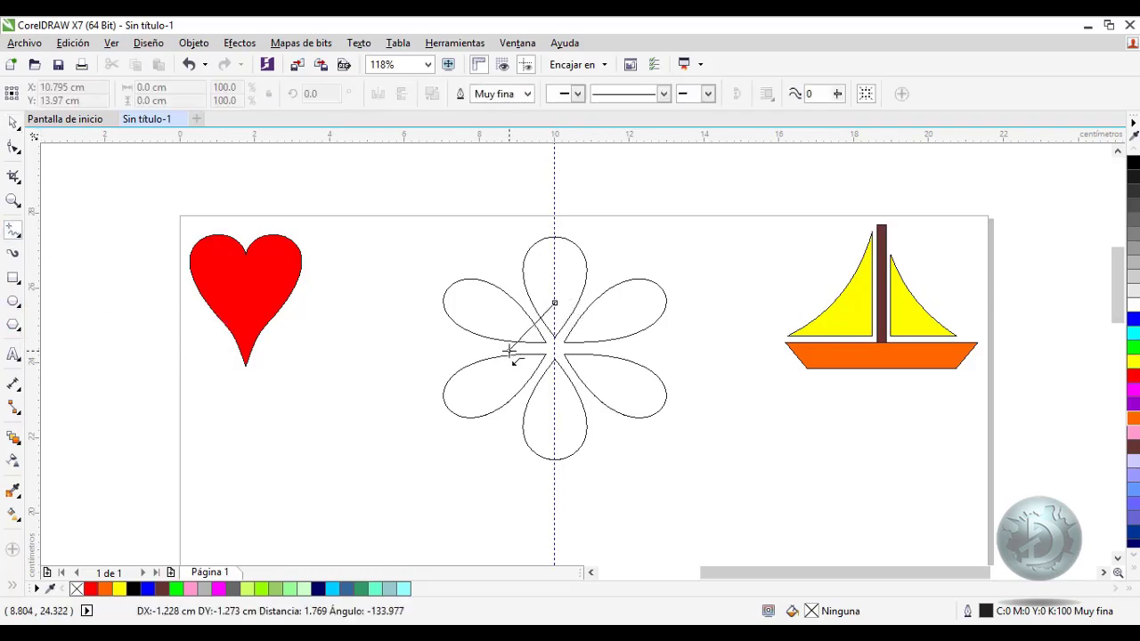
key("F10")
left_click_drag(558, 311, 506, 385)
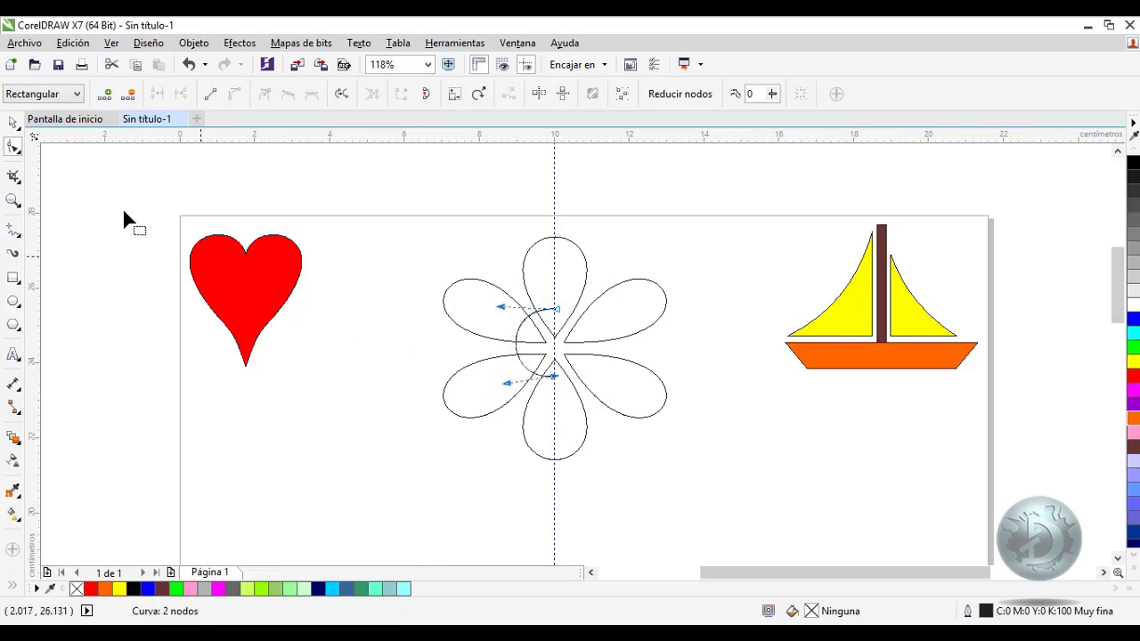
Mirror a copy of the half circle to the right of the guideline and combine both halves
left_click(12, 122)
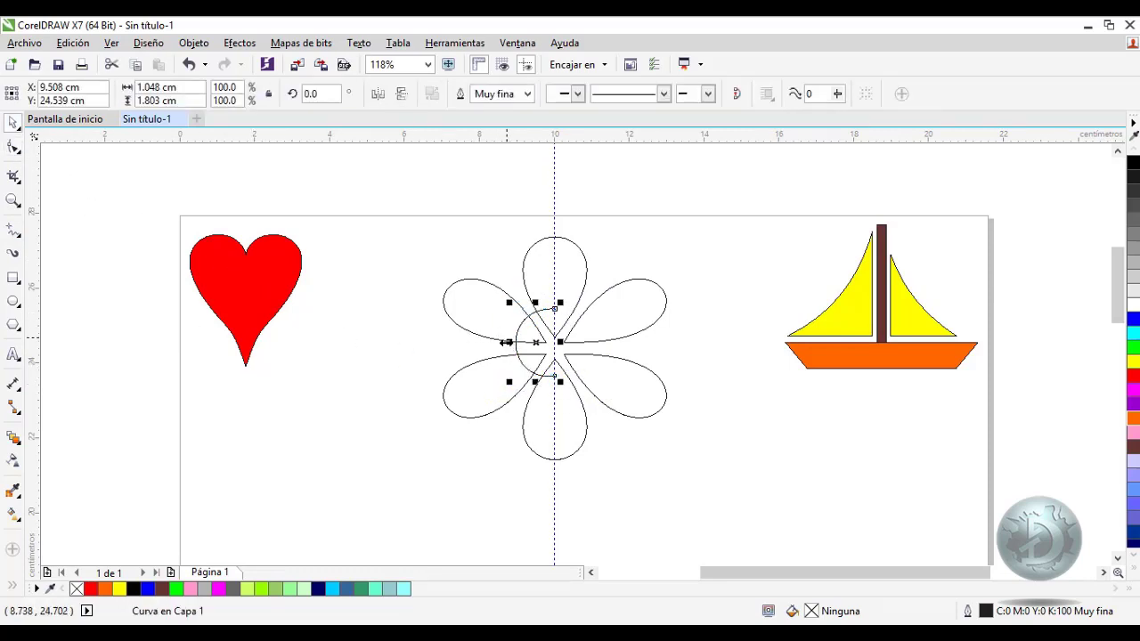
left_click_drag(510, 343, 585, 338)
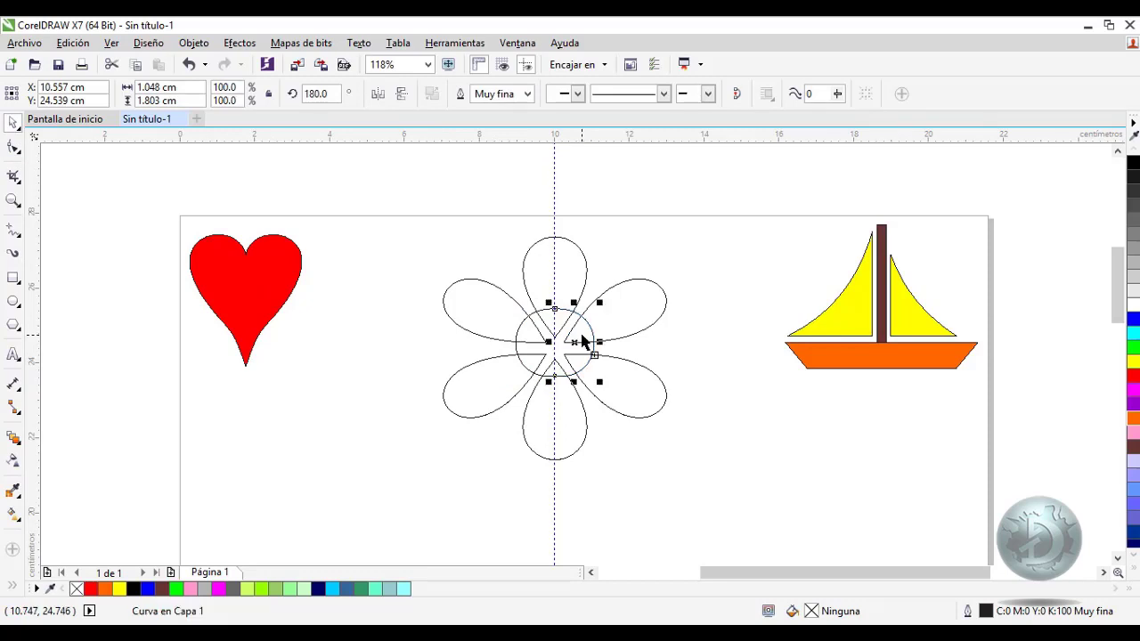
left_click(535, 360, "shift")
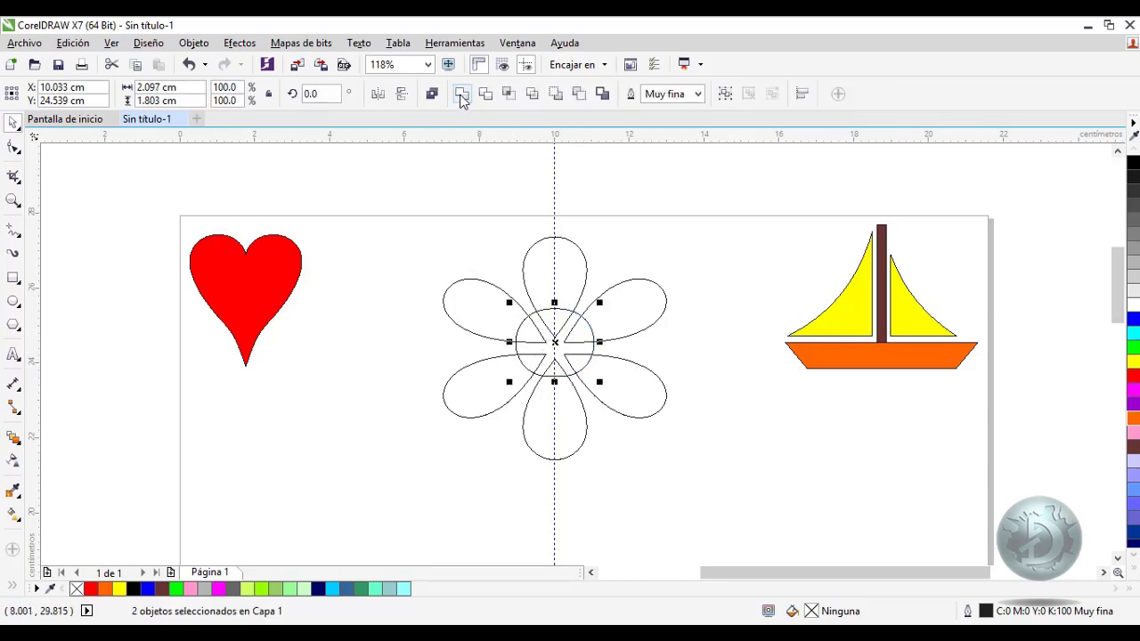
left_click(433, 95)
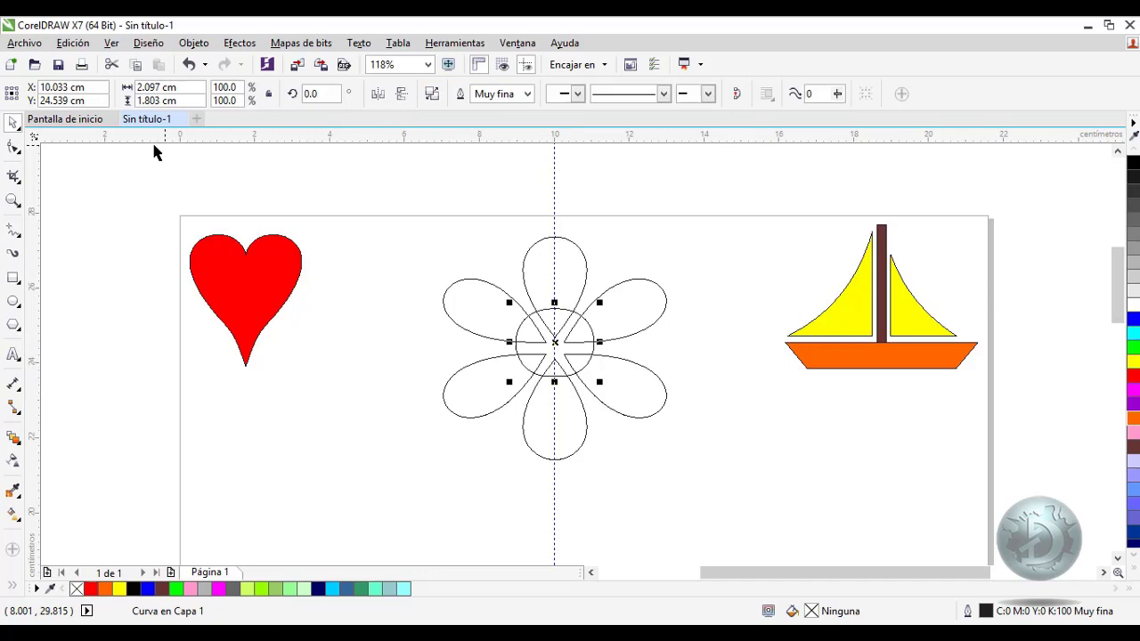
Join the flower center's upper and lower node pairs, and move its bottom node down slightly to round the shape
left_click(13, 148)
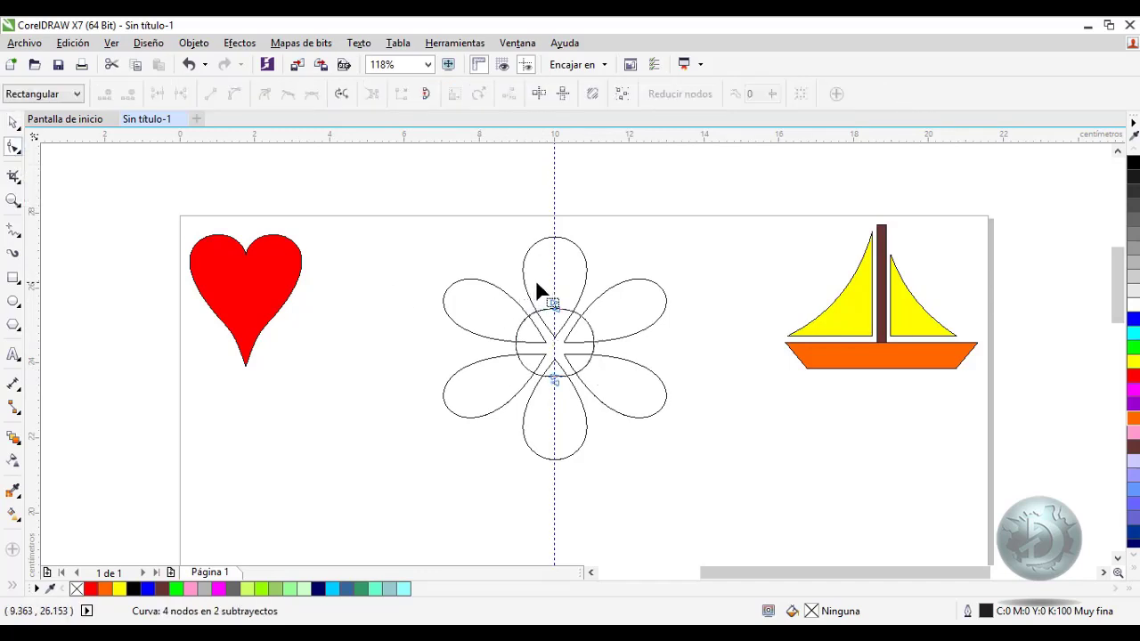
left_click_drag(534, 285, 575, 325)
left_click(157, 93)
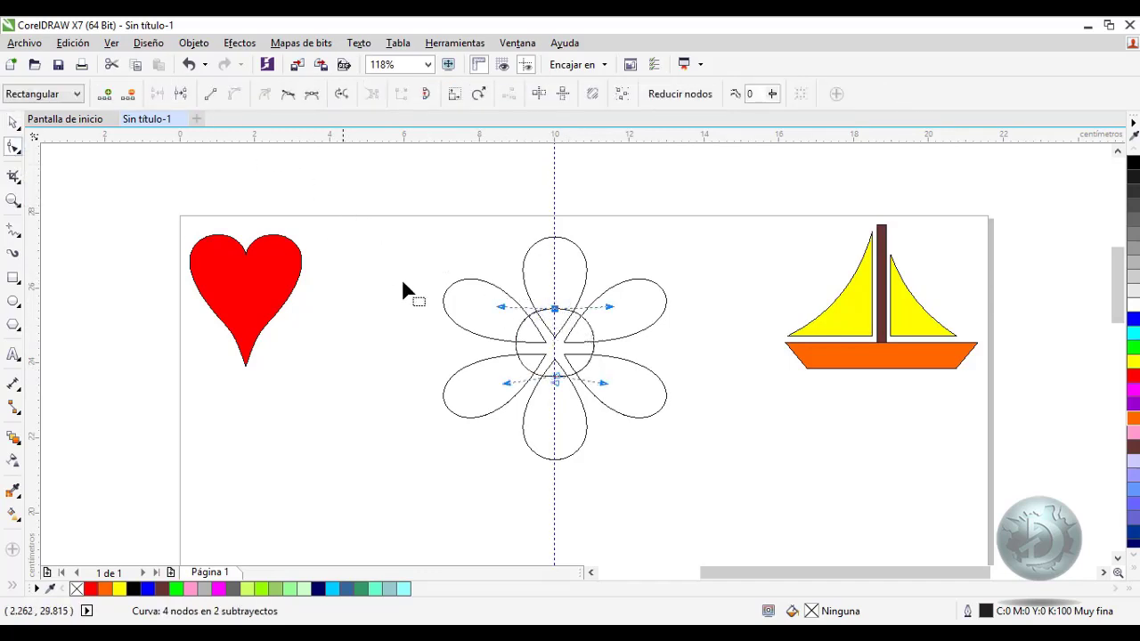
left_click_drag(541, 410, 563, 369)
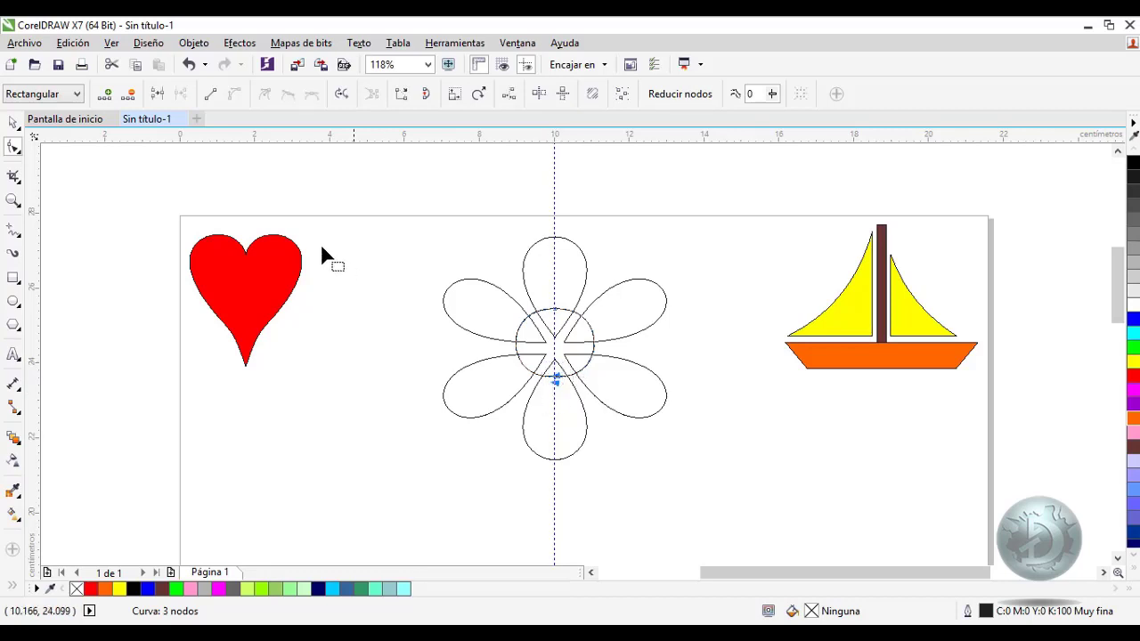
left_click(158, 93)
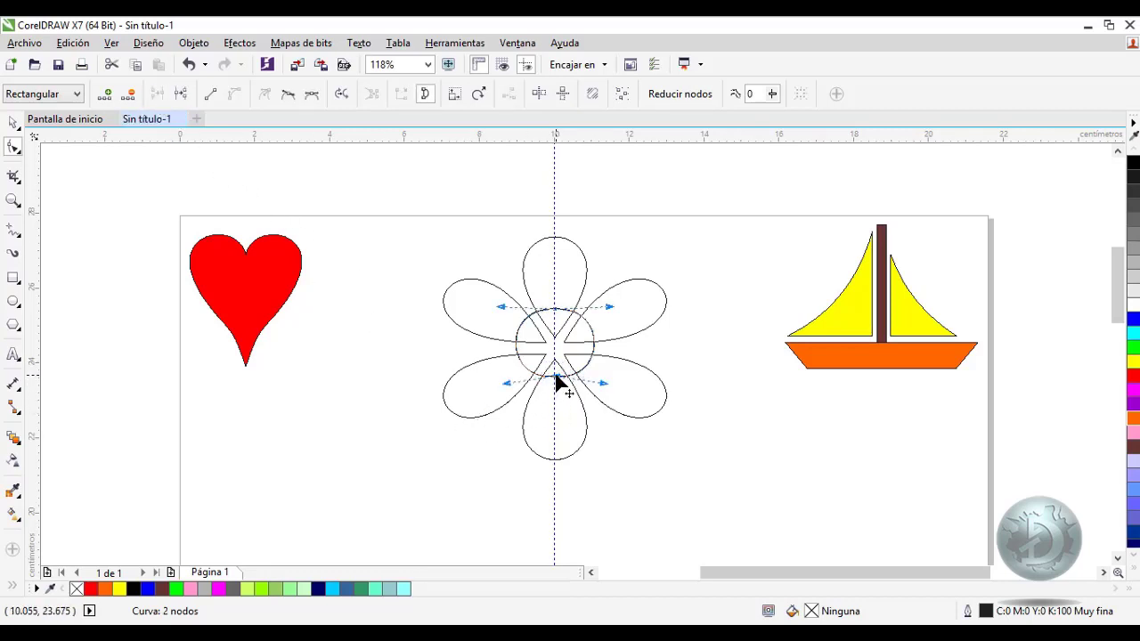
left_click_drag(558, 381, 555, 381)
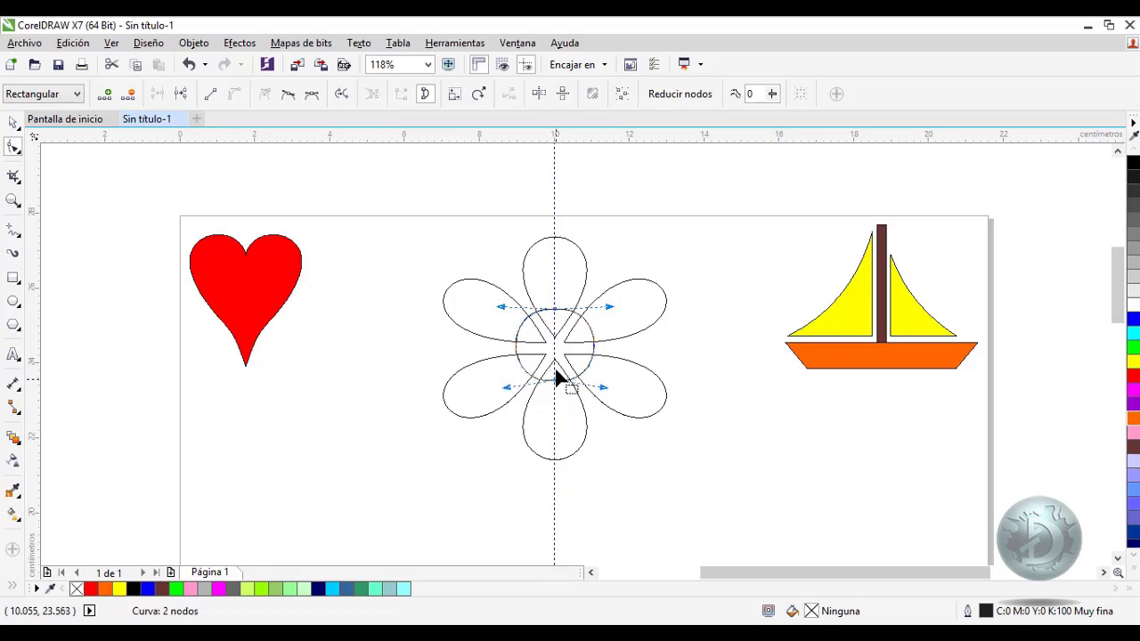
Move the top node of the flower's center circle straight up about 0.13 cm along the guideline
left_click(553, 310)
left_click_drag(553, 314, 554, 308)
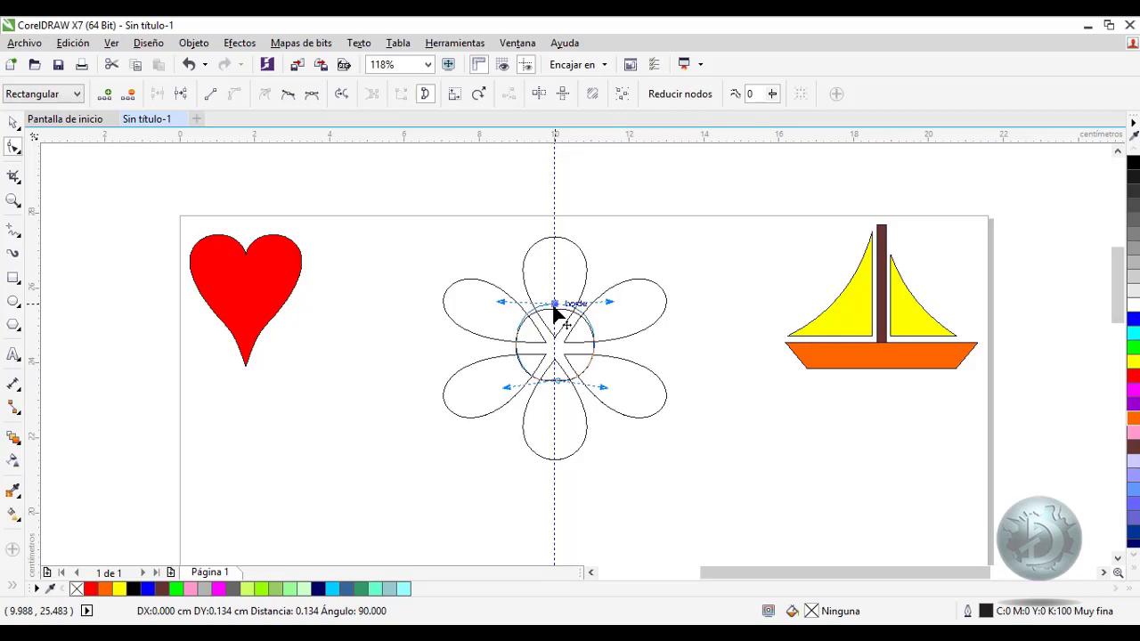
left_click(12, 125)
Select all six flower petals together and fill them yellow
left_click(481, 330)
left_click(470, 374)
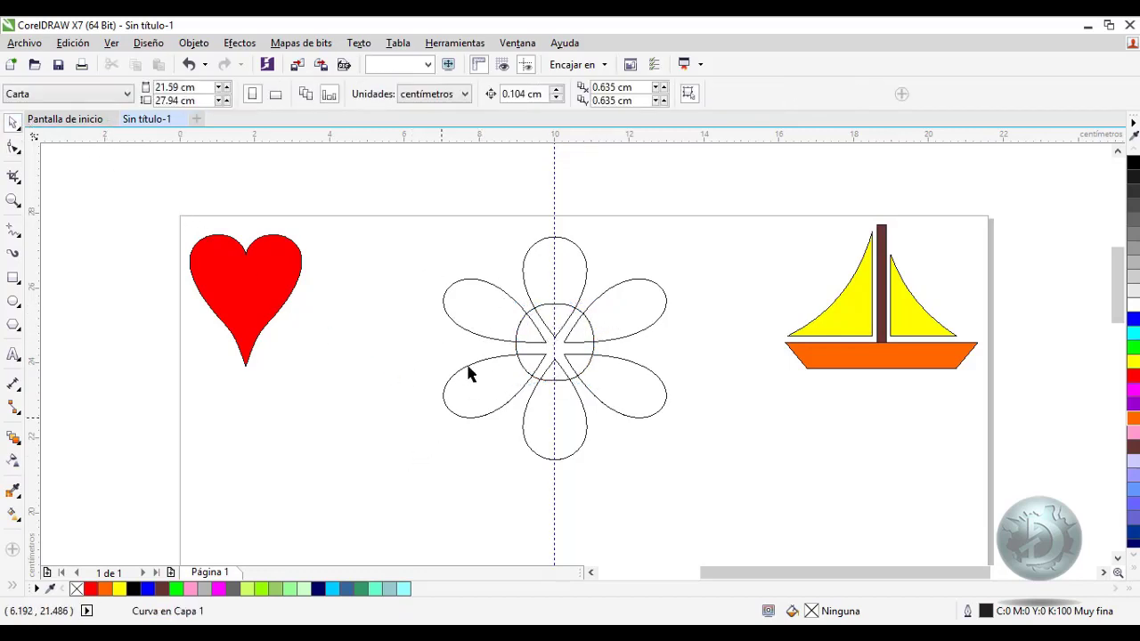
left_click(472, 307)
left_click(531, 247, "shift")
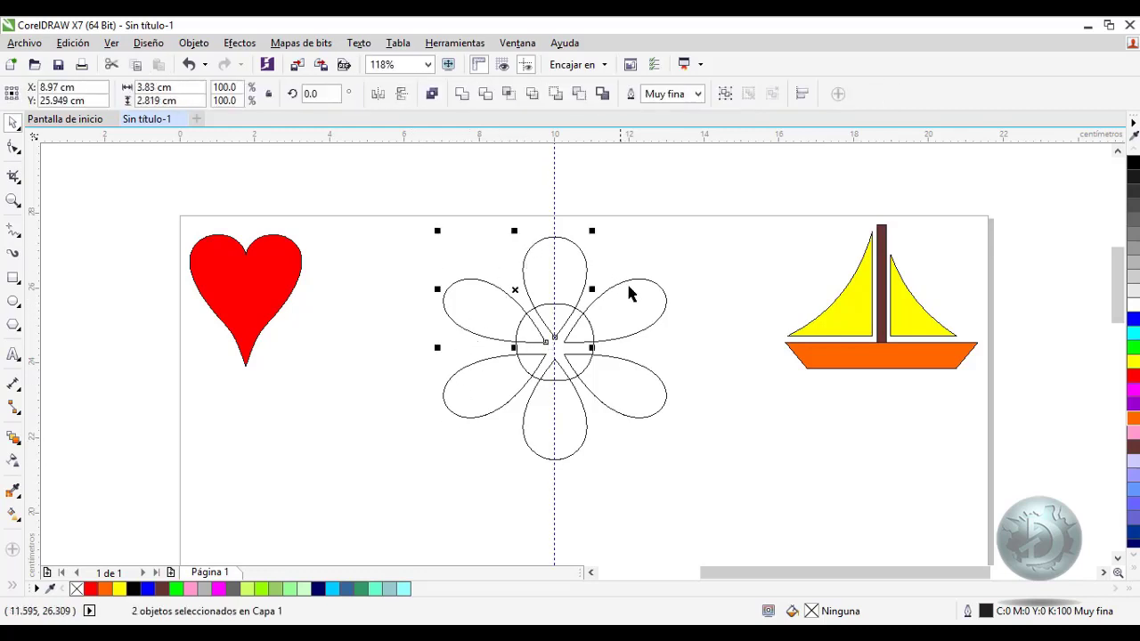
left_click(593, 290, "shift")
left_click(644, 387, "shift")
left_click(543, 420, "shift")
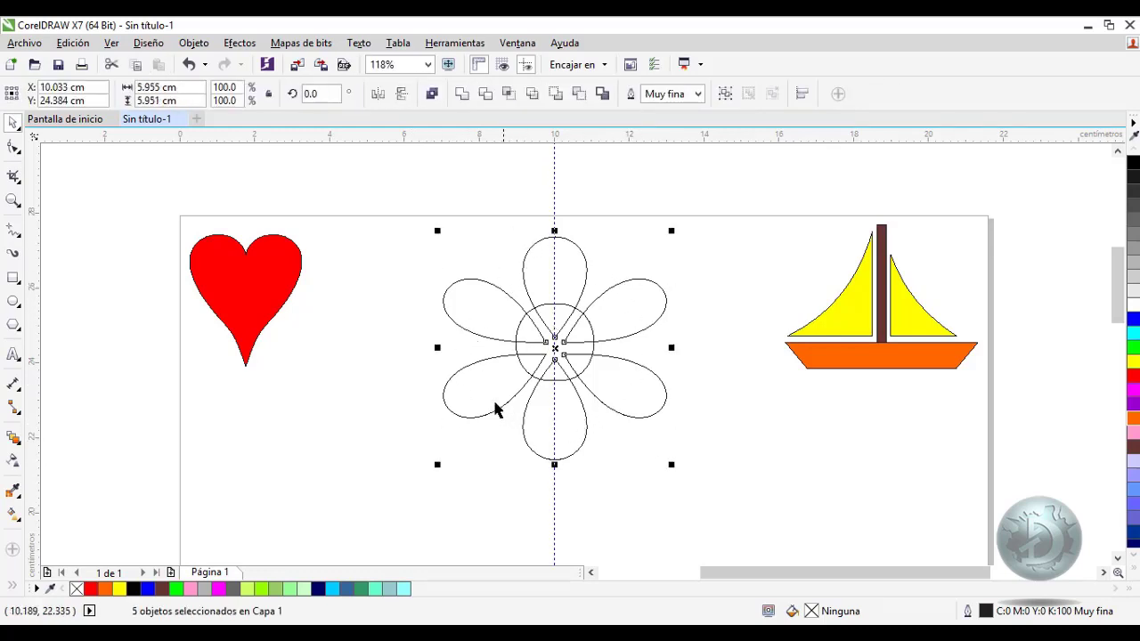
left_click(491, 403, "shift")
left_click(1132, 360)
Fill the flower's center circle orange and lower it slightly so it sits centered between the petals
left_click(585, 368)
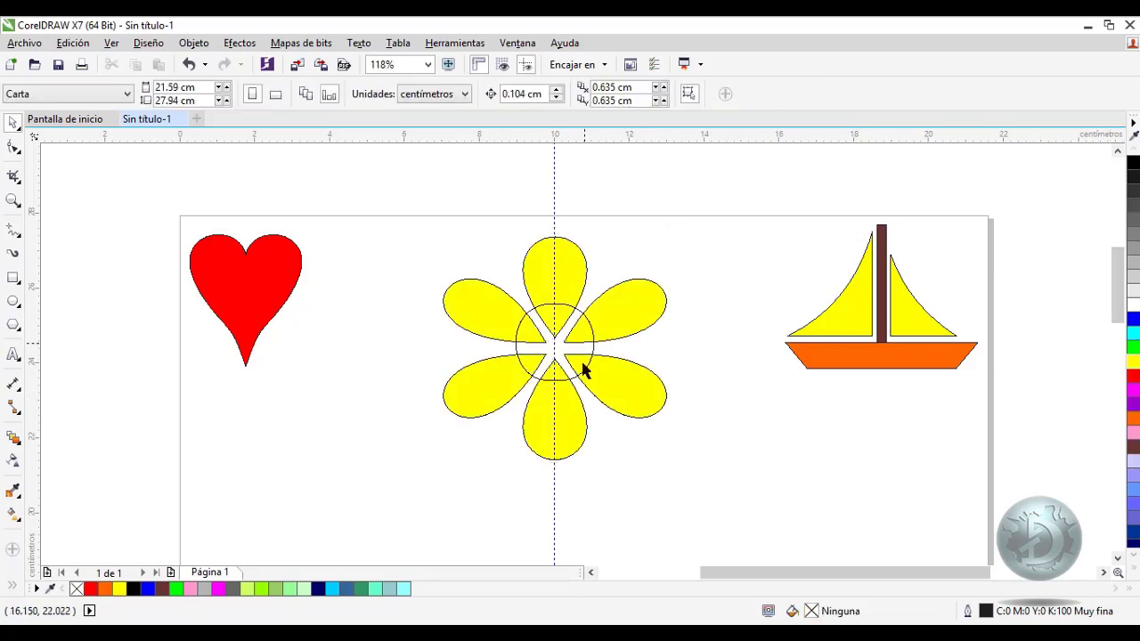
left_click(592, 358)
left_click(1132, 419)
Group the flower's petals and center, and place the group below the sailboat, reduced to 68% of its size
left_click_drag(423, 218, 685, 481)
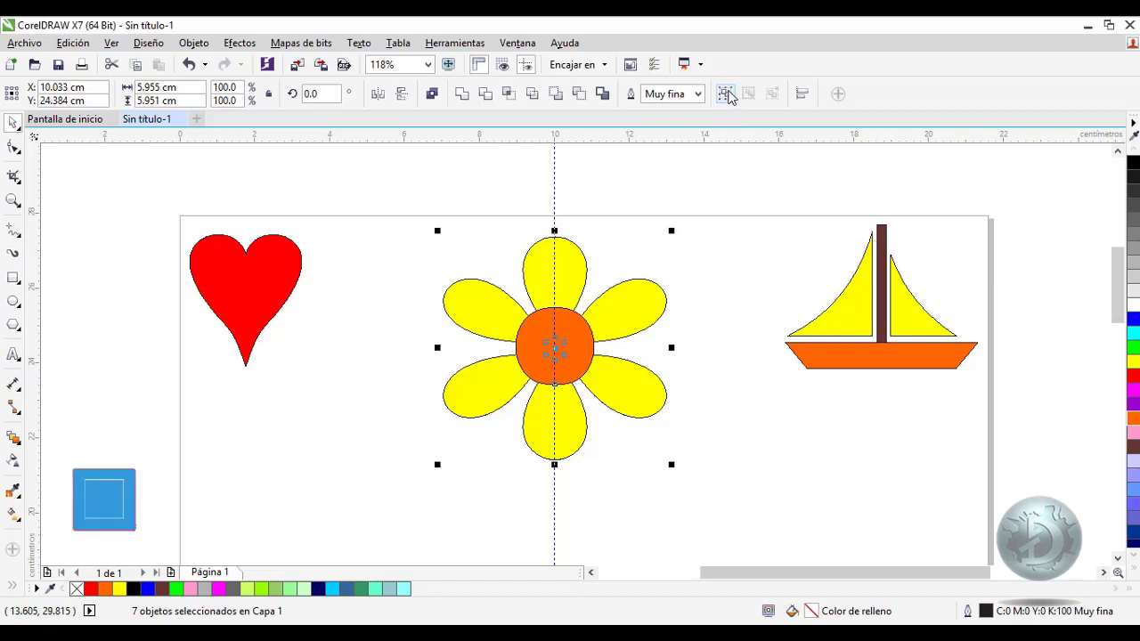
key("ctrl+g")
left_click_drag(627, 317, 924, 440)
left_click_drag(734, 352, 809, 426)
left_click_drag(878, 484, 890, 452)
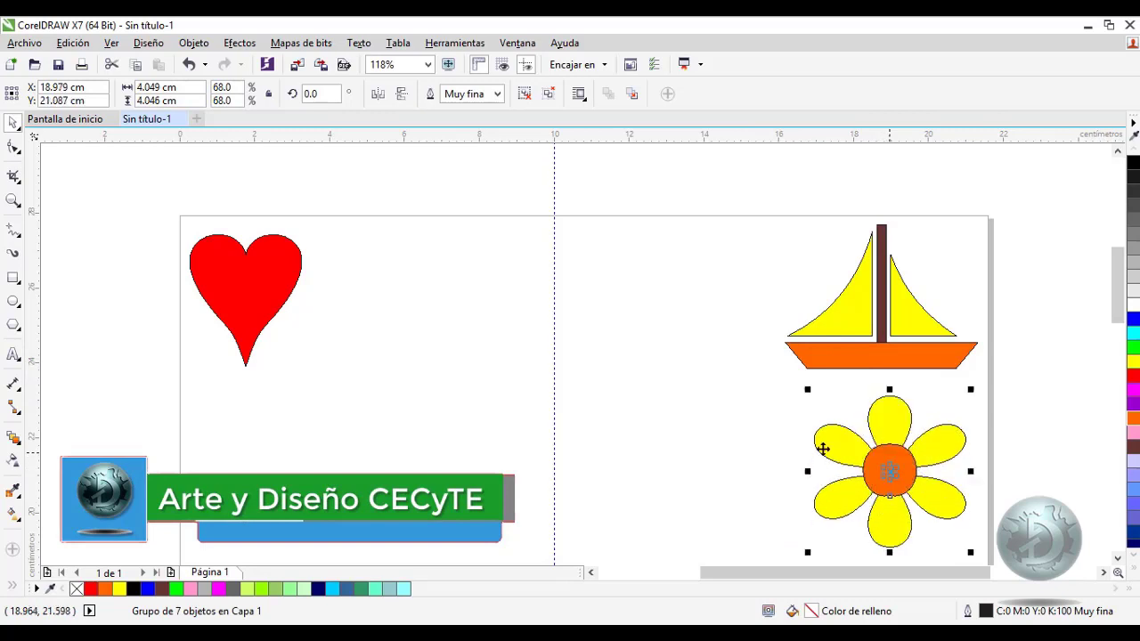
left_click(731, 430)
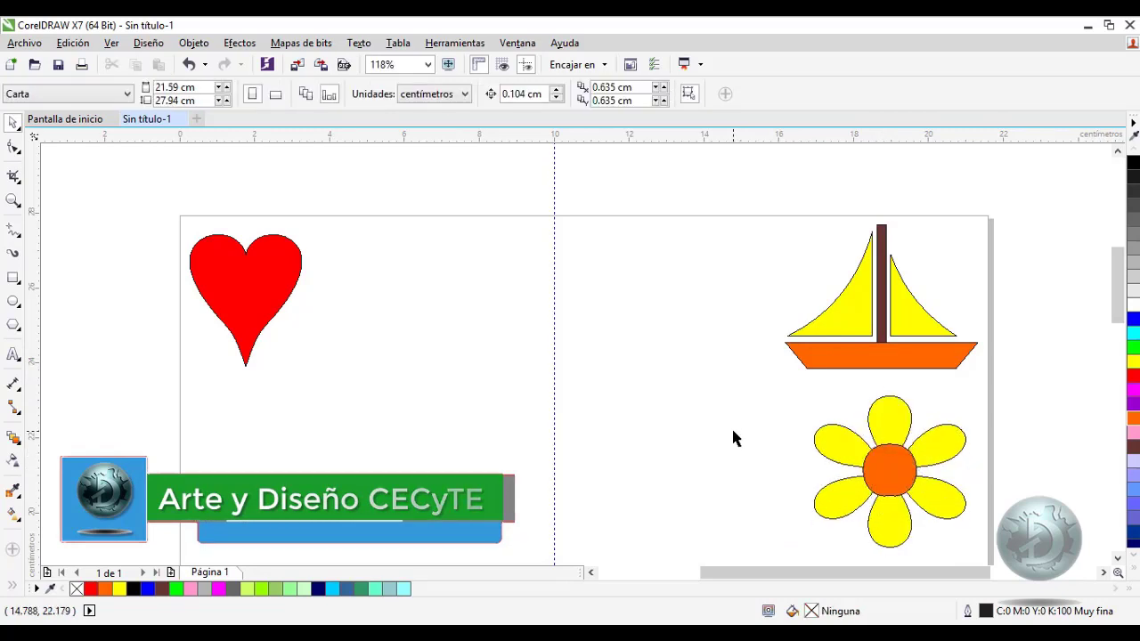